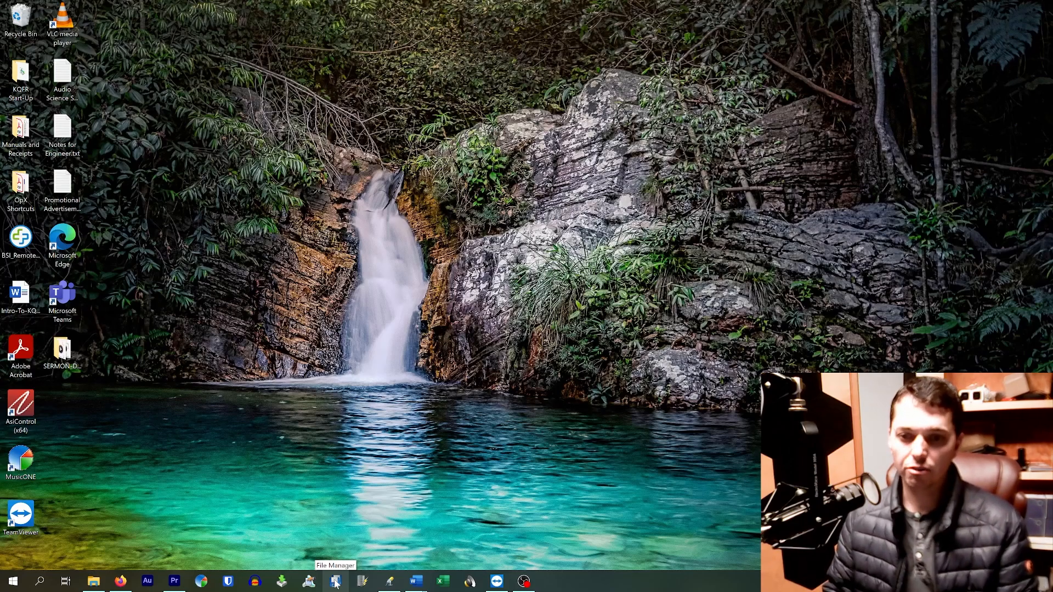
Open OpX File Manager, enlarge its window, and widen the My Computer pane and its Name column.
{"action": "left_click", "coordinate": [336, 583]}
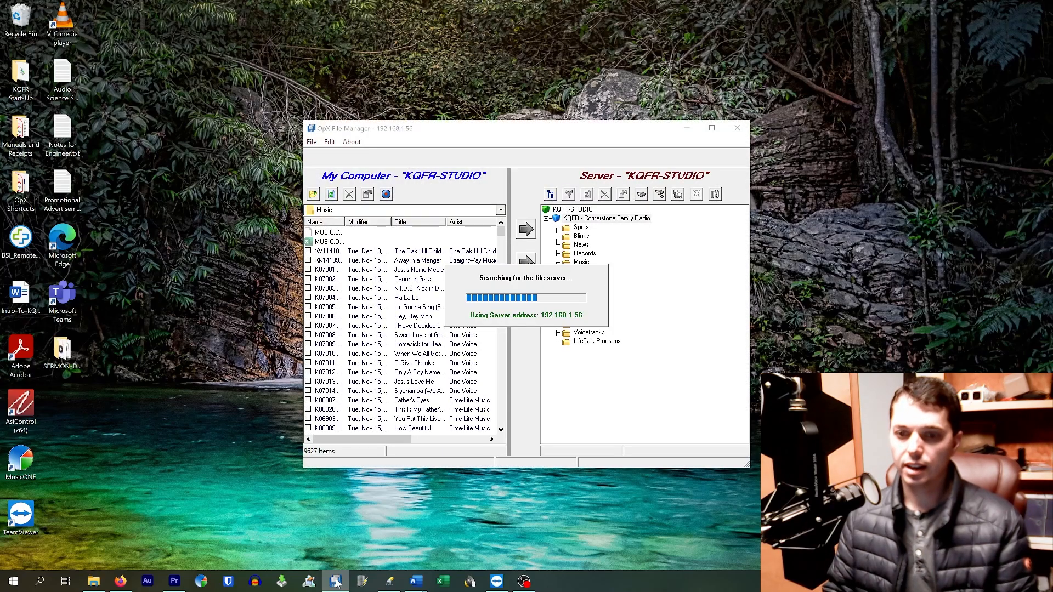
{"action": "mouse_move", "coordinate": [345, 588]}
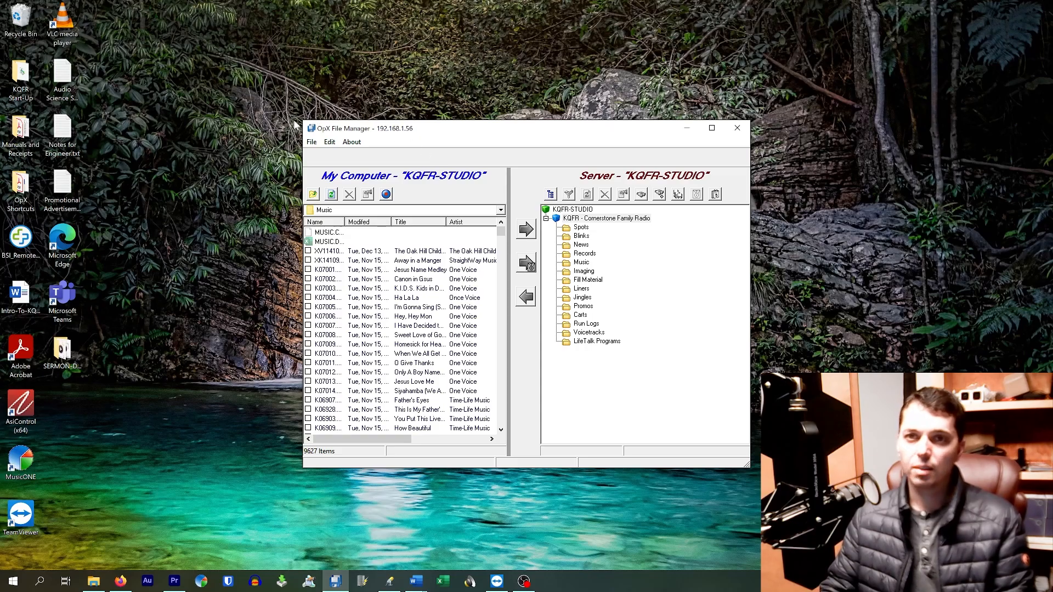
{"action": "left_click_drag", "start_coordinate": [297, 116], "coordinate": [160, 15]}
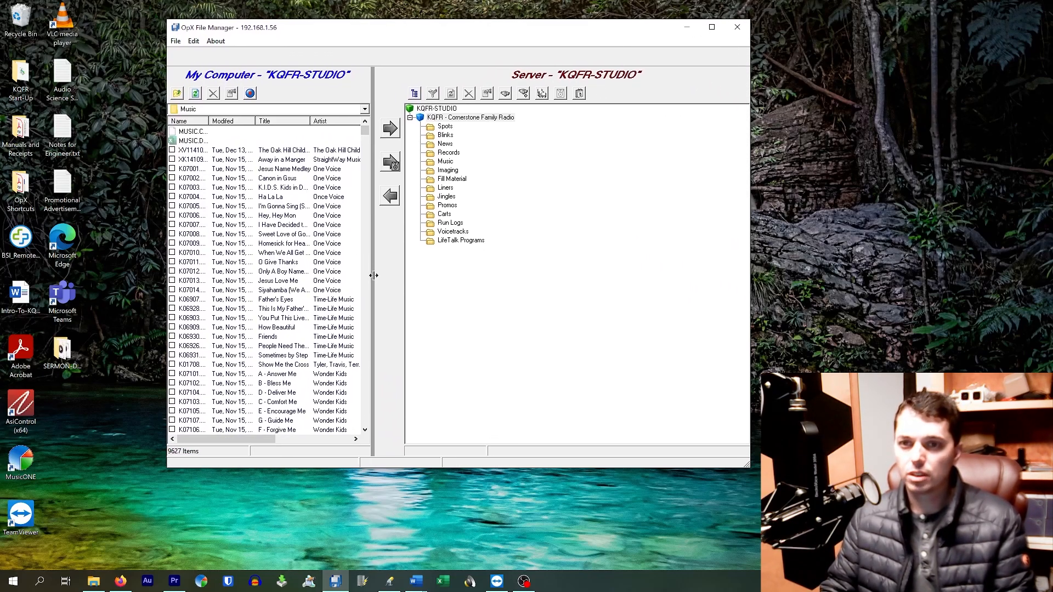
{"action": "left_click_drag", "start_coordinate": [374, 276], "coordinate": [448, 254]}
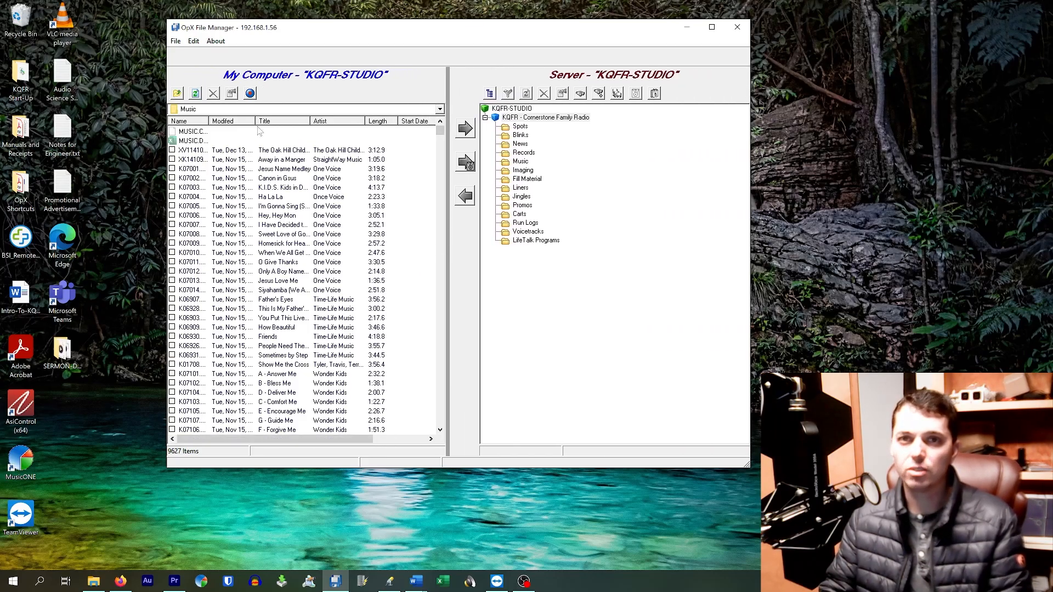
{"action": "mouse_move", "coordinate": [208, 121]}
{"action": "left_mouse_down"}
{"action": "mouse_move", "coordinate": [241, 122]}
{"action": "mouse_move", "coordinate": [216, 121]}
{"action": "mouse_move", "coordinate": [233, 129]}
{"action": "mouse_move", "coordinate": [229, 122]}
{"action": "left_mouse_up"}
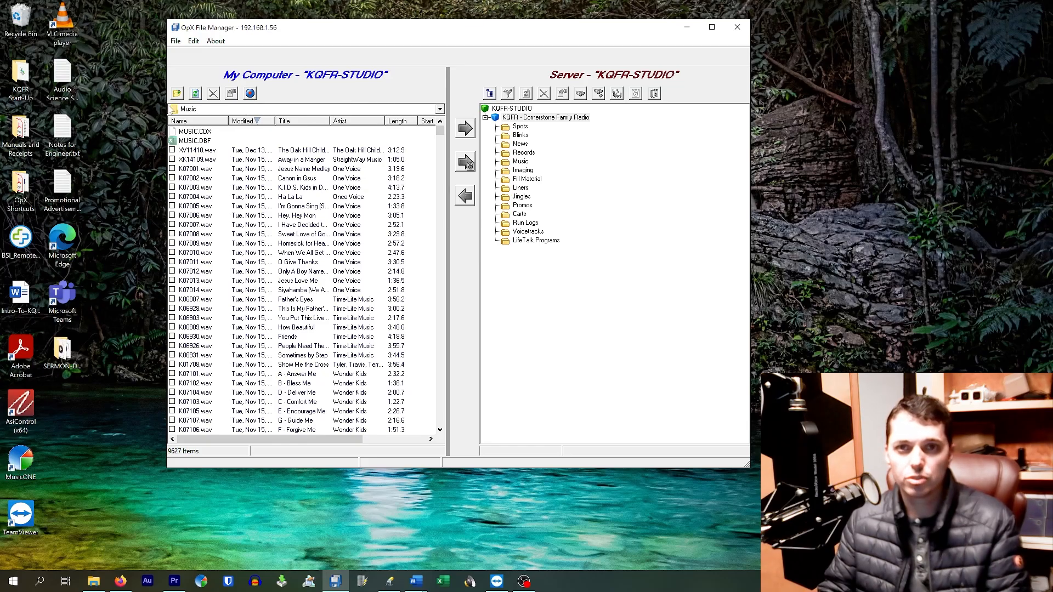
Browse the My Computer pane to the KQFR folder inside the OpX program directory on drive C.
{"action": "left_click", "coordinate": [198, 111]}
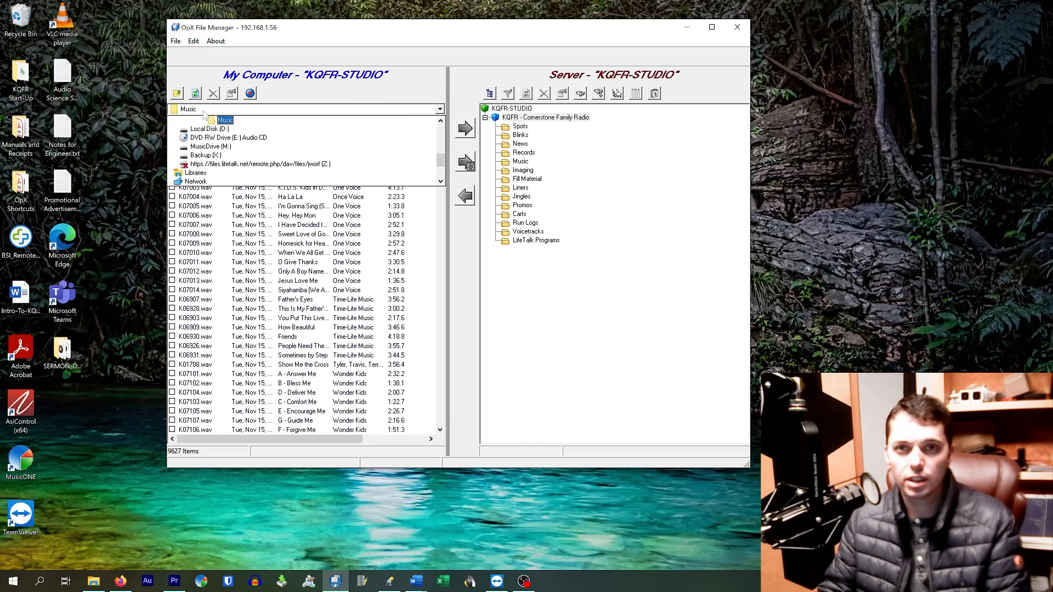
{"action": "scroll", "coordinate": [236, 177], "scroll_direction": "up", "scroll_amount": 5}
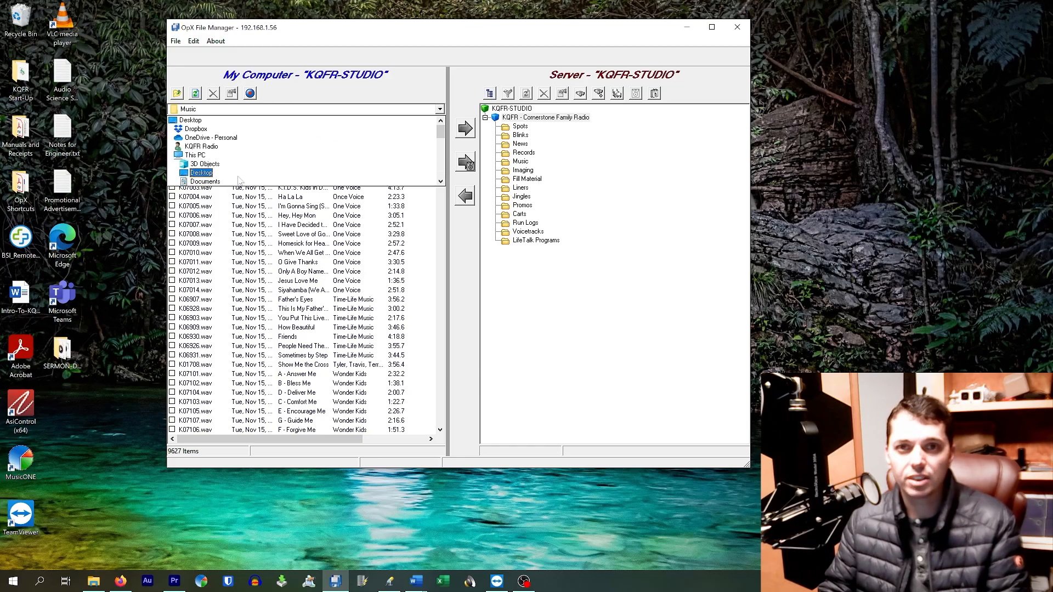
{"action": "scroll", "coordinate": [239, 180], "scroll_direction": "down", "scroll_amount": 4}
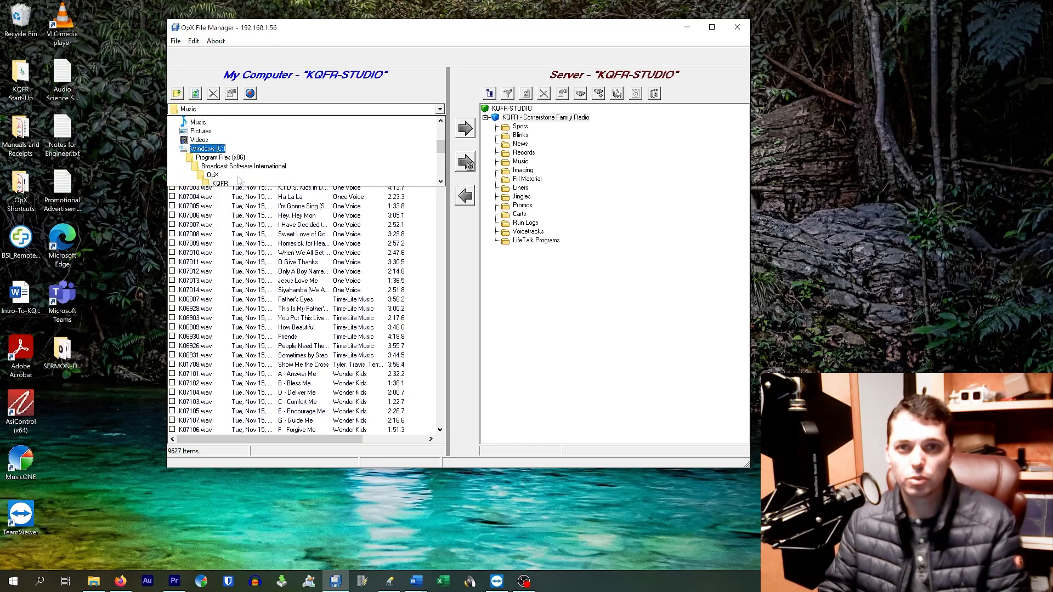
{"action": "scroll", "coordinate": [240, 166], "scroll_direction": "down", "scroll_amount": 1}
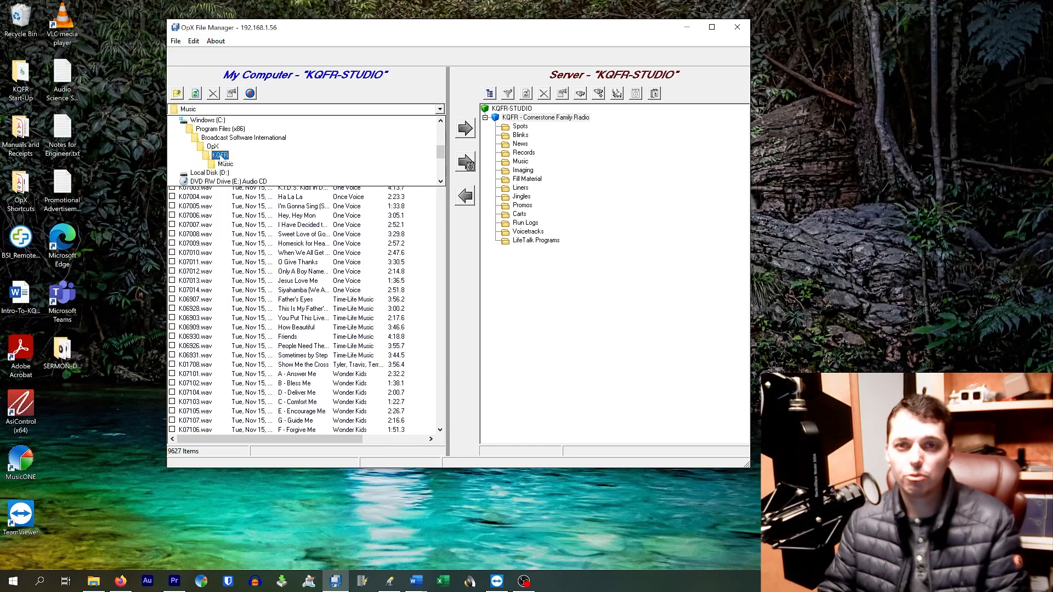
{"action": "left_click", "coordinate": [220, 155]}
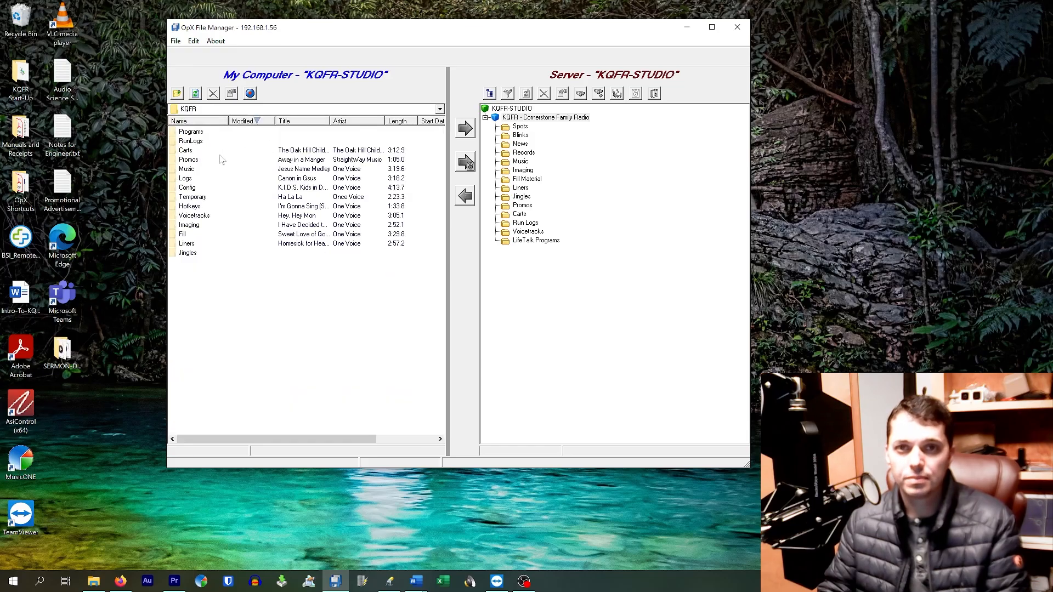
Browse the My Computer pane to the Edited Audio for Import folder on MusicDrive (M:).
{"action": "left_click", "coordinate": [239, 113]}
{"action": "scroll", "coordinate": [197, 155], "scroll_direction": "up", "scroll_amount": 3}
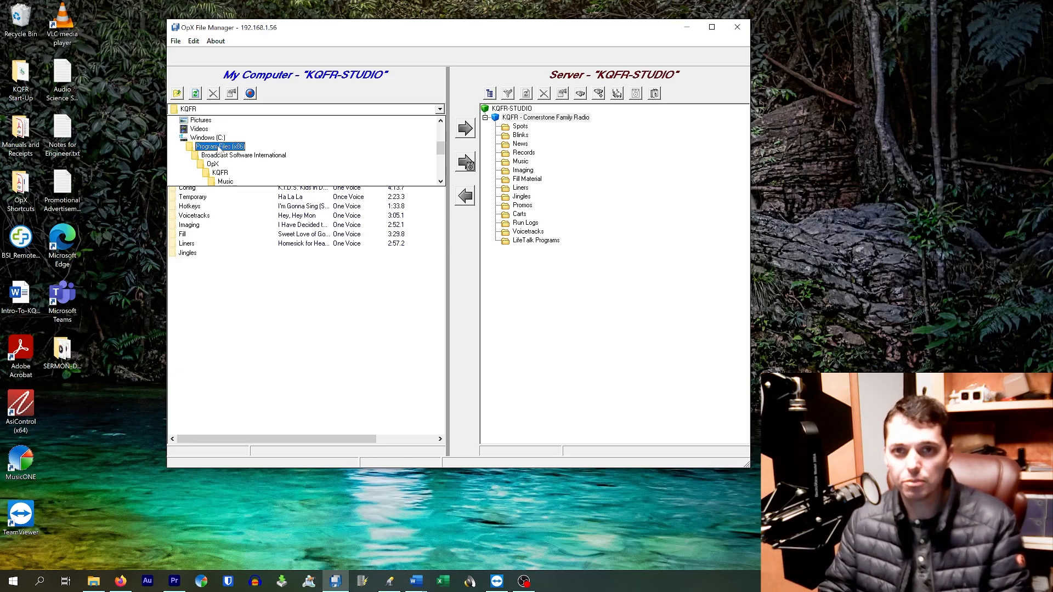
{"action": "left_click", "coordinate": [243, 173]}
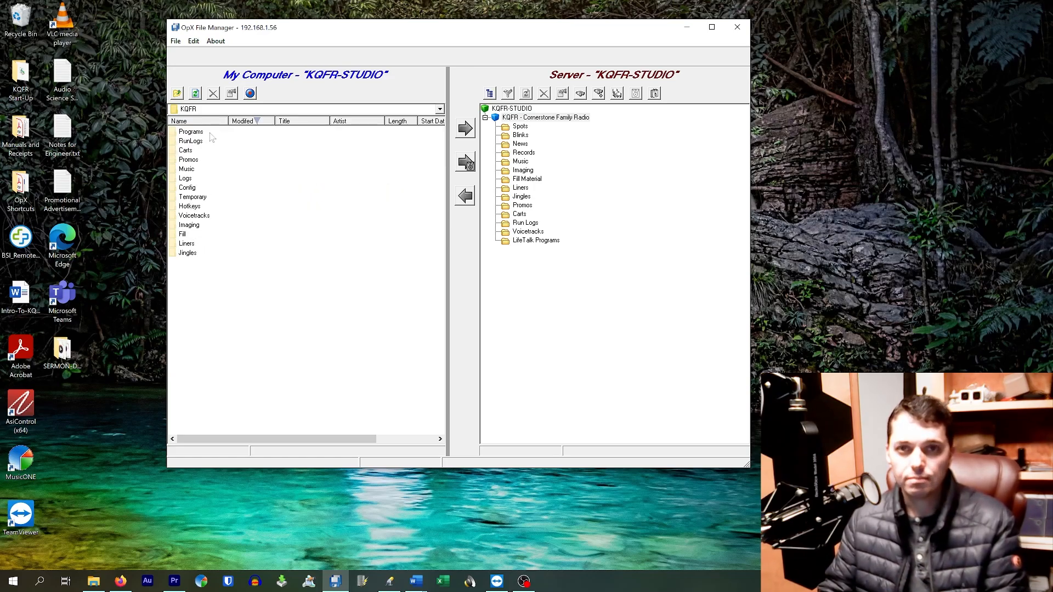
{"action": "left_click", "coordinate": [230, 112]}
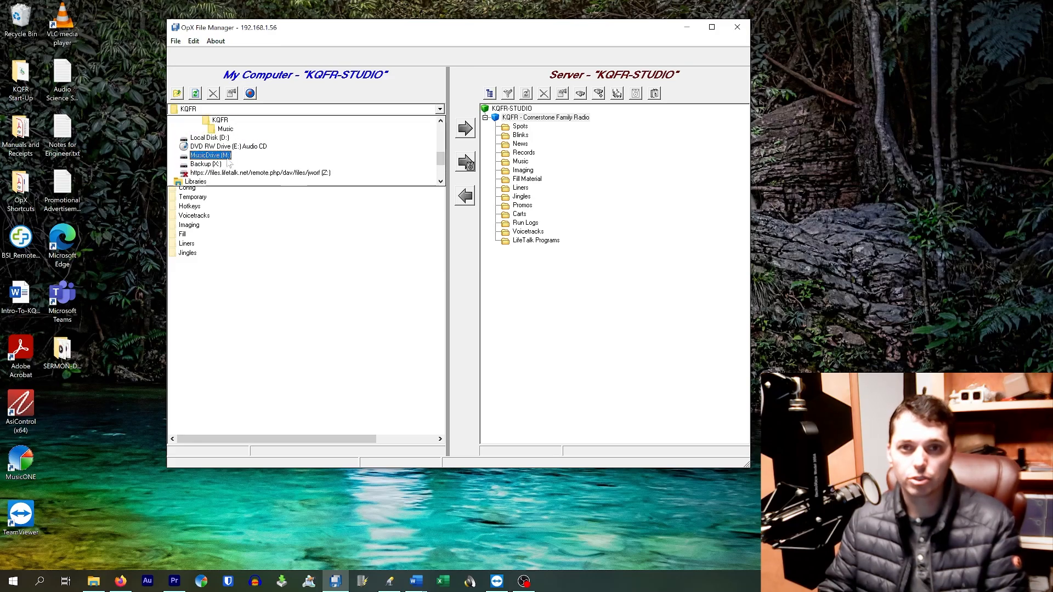
{"action": "left_click", "coordinate": [229, 162]}
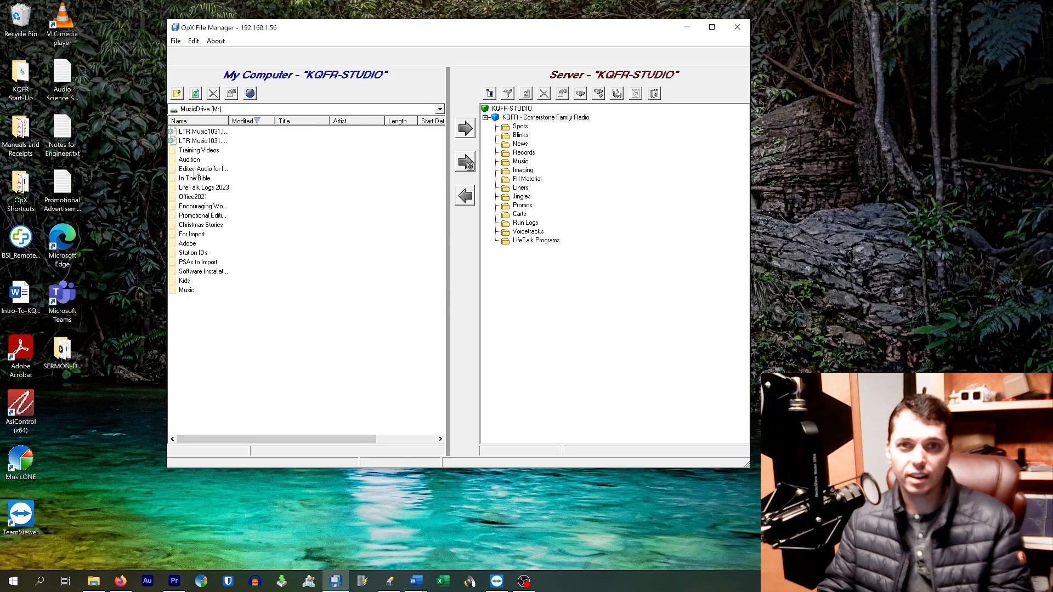
{"action": "double_click", "coordinate": [196, 170]}
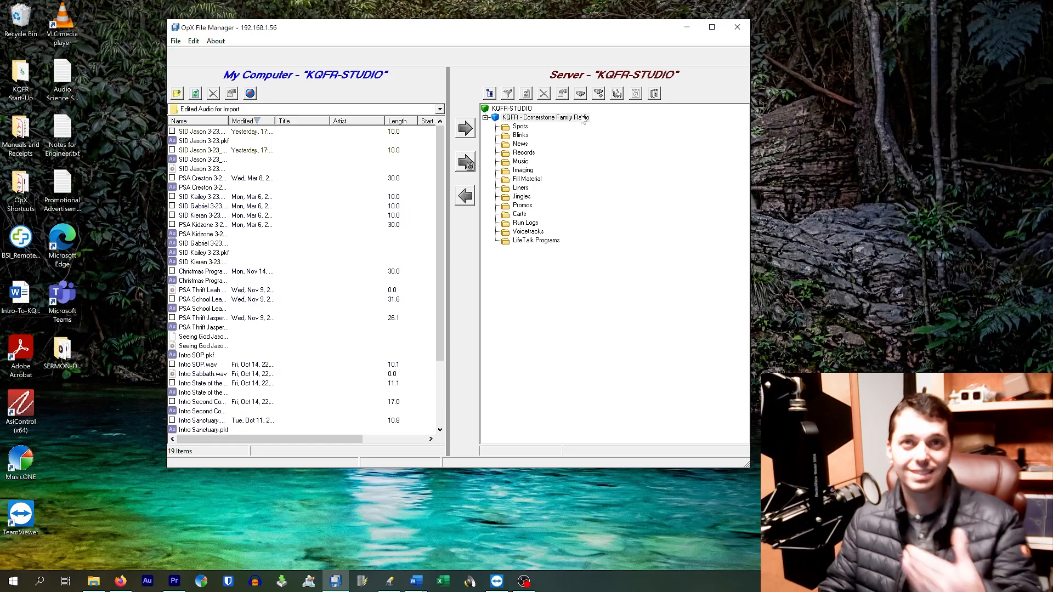
Start OpX File Server from the OpX Shortcuts desktop folder and move its window clear of the folder window.
{"action": "left_click_drag", "start_coordinate": [466, 32], "coordinate": [338, 23]}
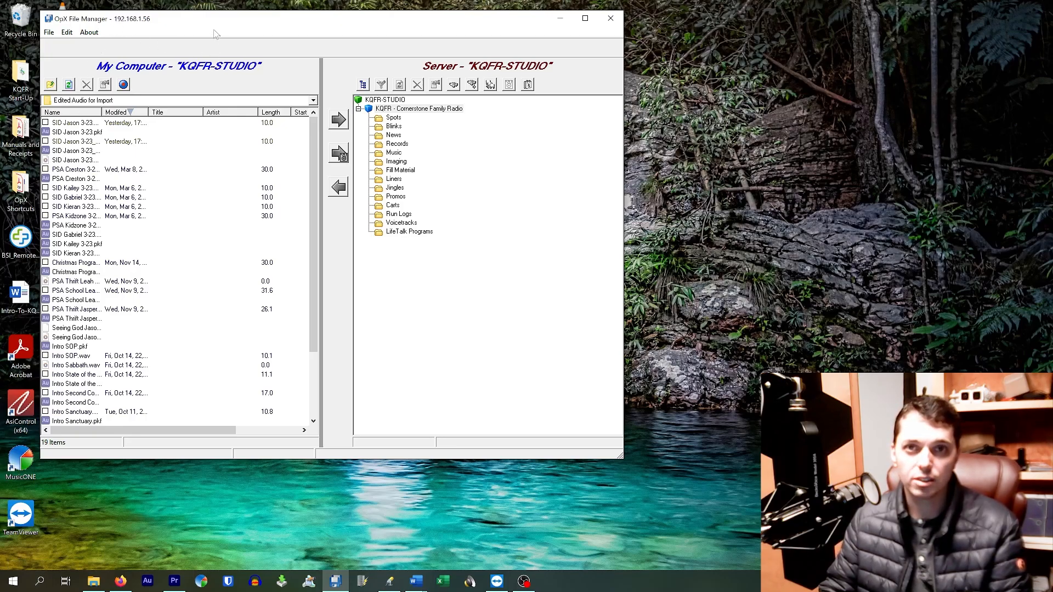
{"action": "left_click_drag", "start_coordinate": [164, 22], "coordinate": [222, 37]}
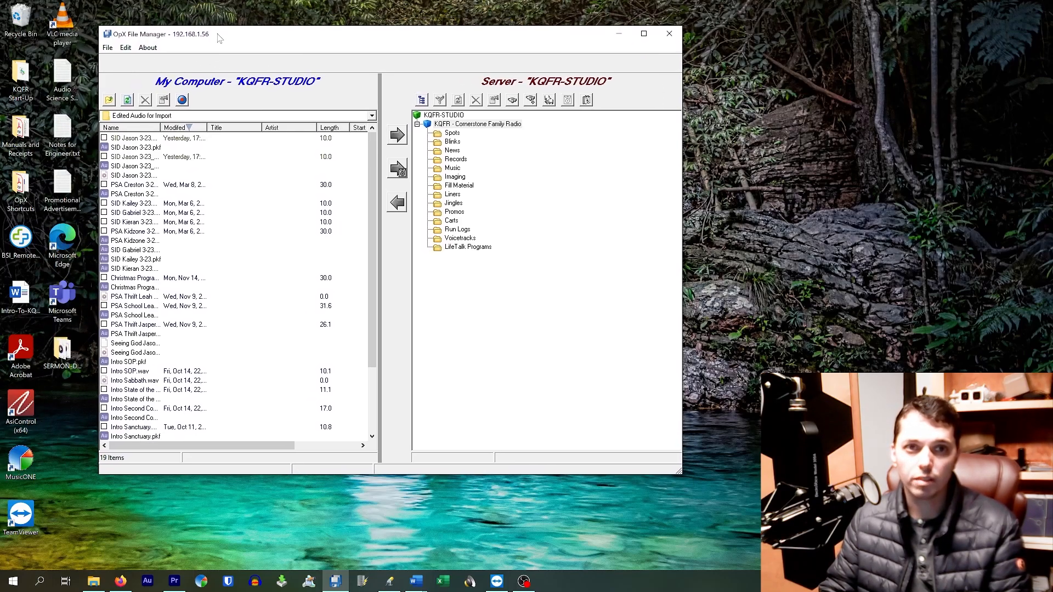
{"action": "double_click", "coordinate": [19, 186]}
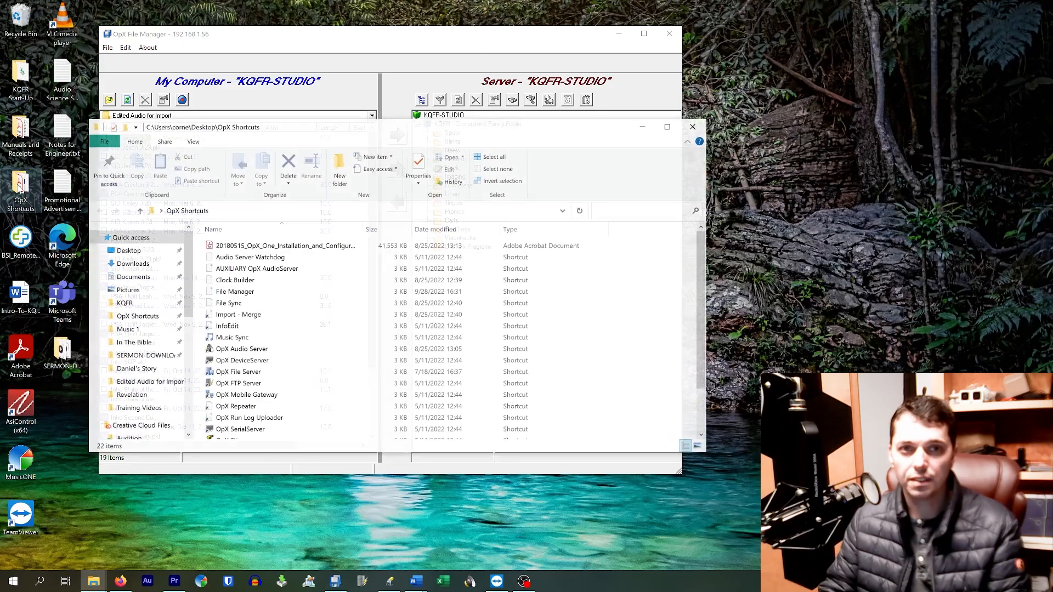
{"action": "scroll", "coordinate": [243, 276], "scroll_direction": "down", "scroll_amount": 2}
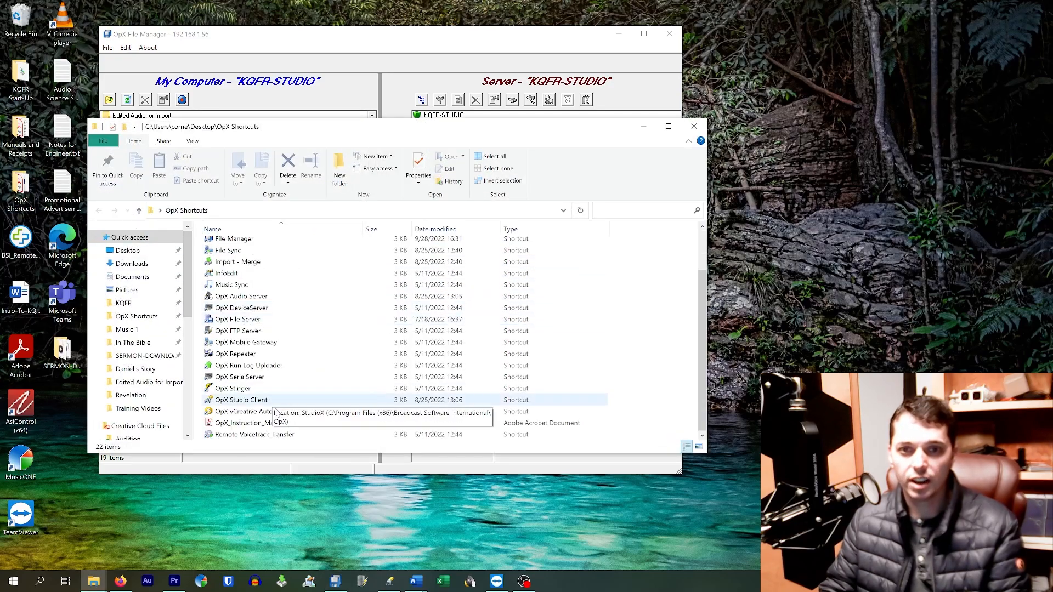
{"action": "scroll", "coordinate": [248, 278], "scroll_direction": "up", "scroll_amount": 1}
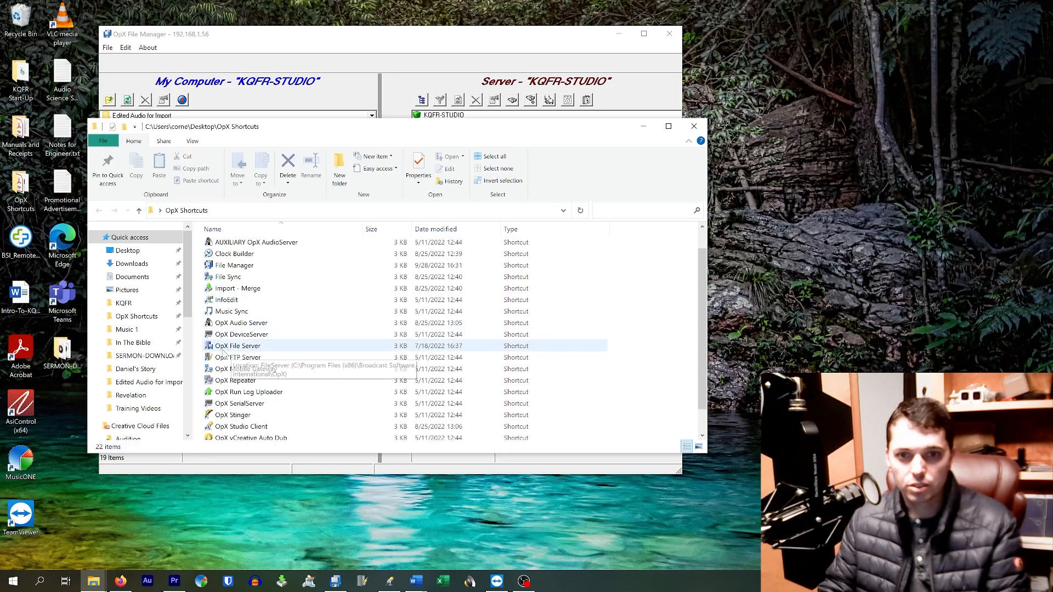
{"action": "double_click", "coordinate": [240, 348]}
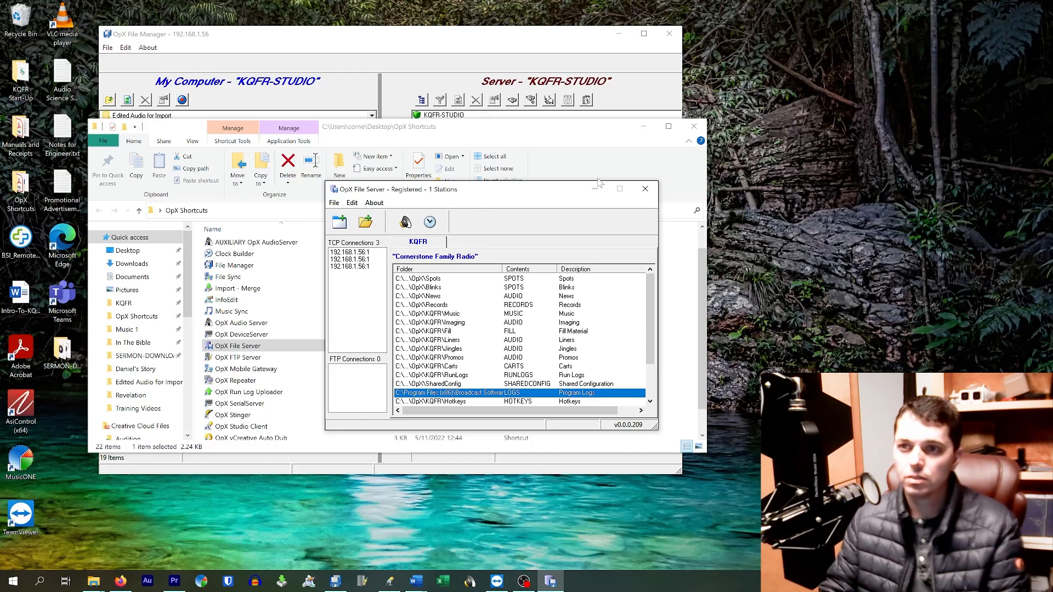
{"action": "left_click_drag", "start_coordinate": [560, 192], "coordinate": [906, 60]}
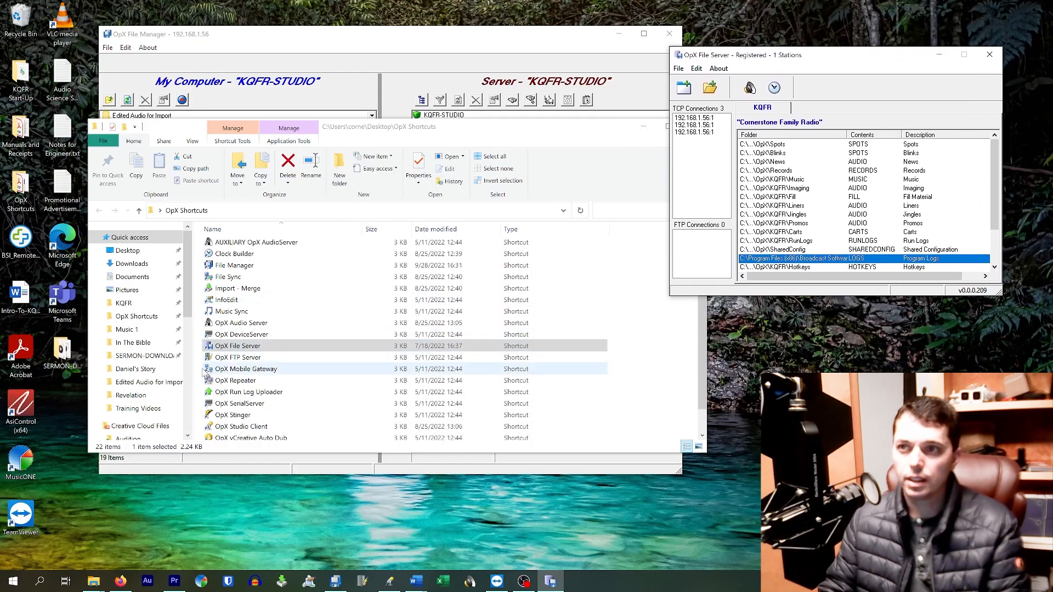
Start OpX FTP Server from the shortcuts folder and place the File Server window above the FTP Server window.
{"action": "double_click", "coordinate": [237, 358]}
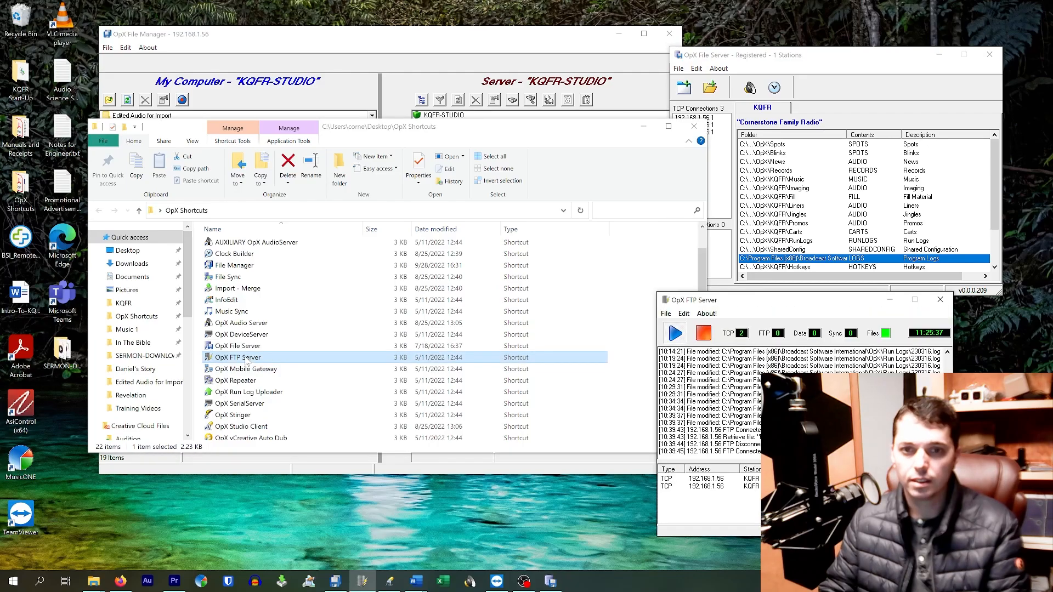
{"action": "left_click_drag", "start_coordinate": [812, 304], "coordinate": [378, 318]}
{"action": "left_click", "coordinate": [845, 74]}
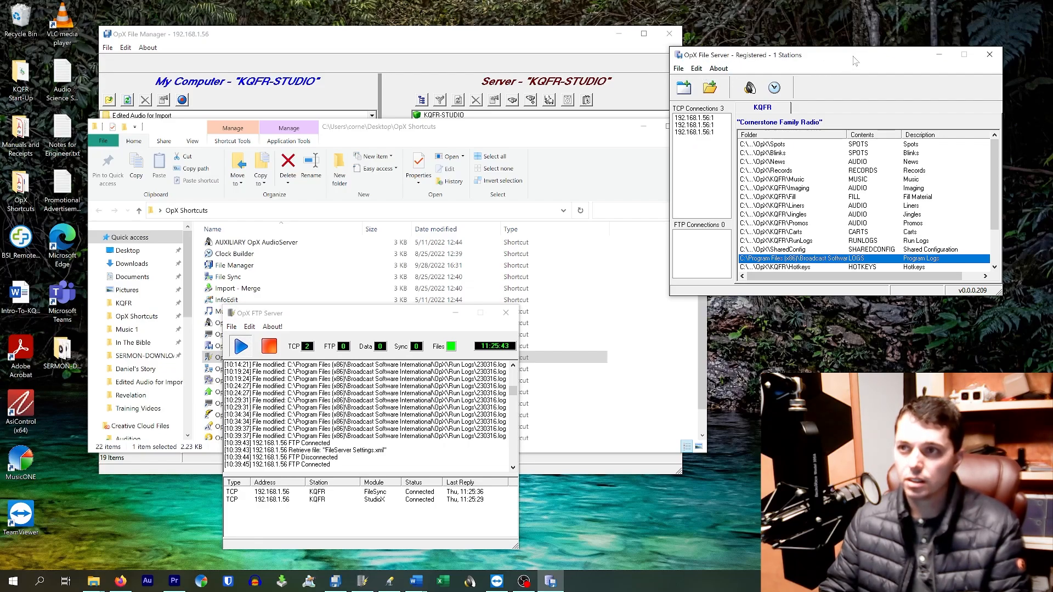
{"action": "left_click_drag", "start_coordinate": [857, 61], "coordinate": [400, 66]}
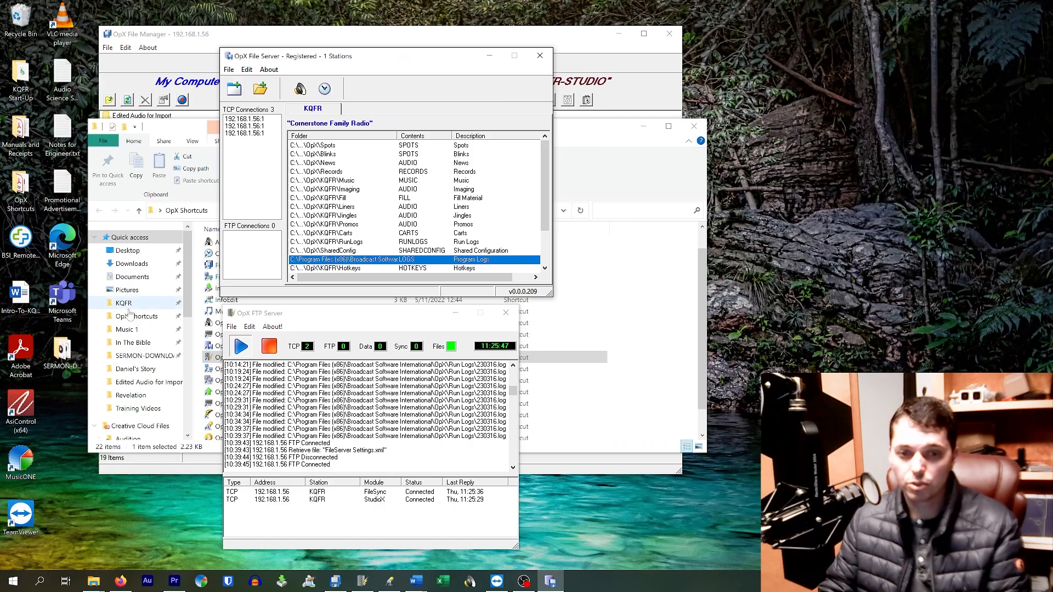
Search Windows for "server", "ftp" and "file" to find the OpX server apps, and close the search.
{"action": "left_click", "coordinate": [39, 582]}
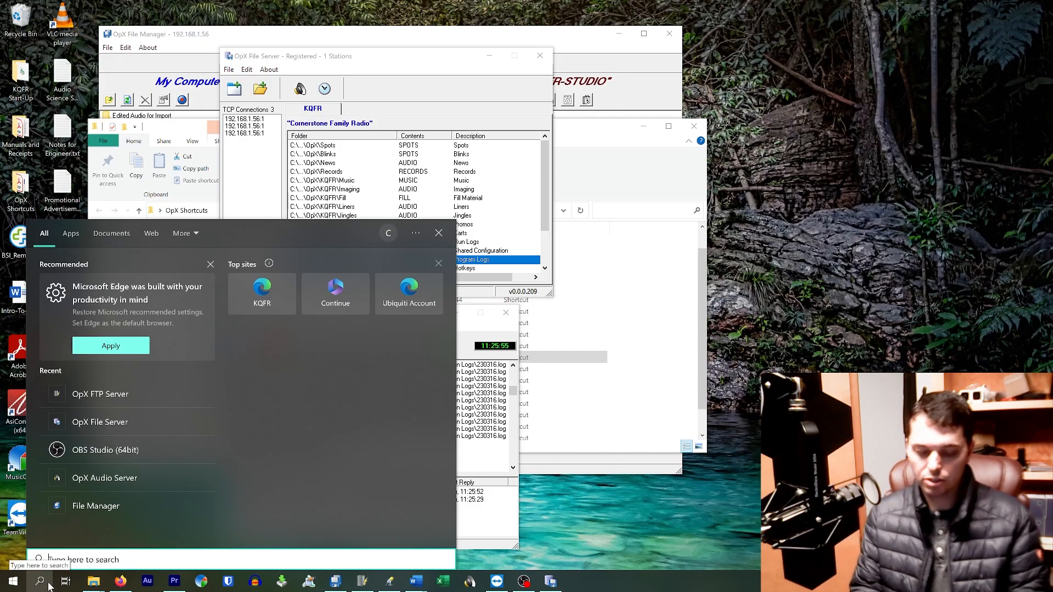
{"action": "type", "text": "server"}
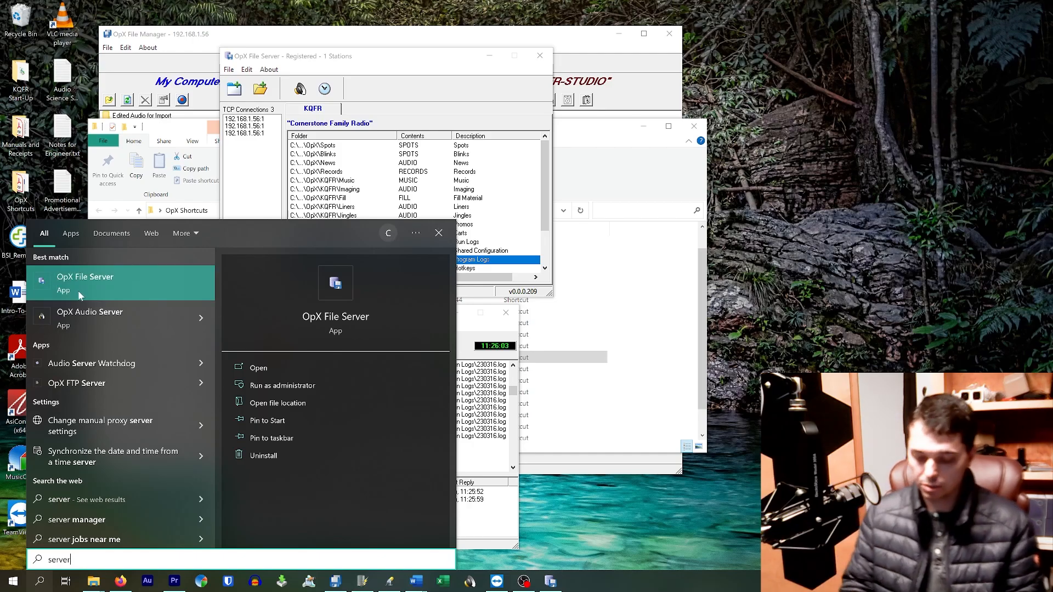
{"action": "key", "text": "BackSpace"}
{"action": "key", "text": "BackSpace"}
{"action": "key", "text": "BackSpace"}
{"action": "key", "text": "BackSpace"}
{"action": "key", "text": "BackSpace"}
{"action": "key", "text": "BackSpace"}
{"action": "type", "text": "ftp"}
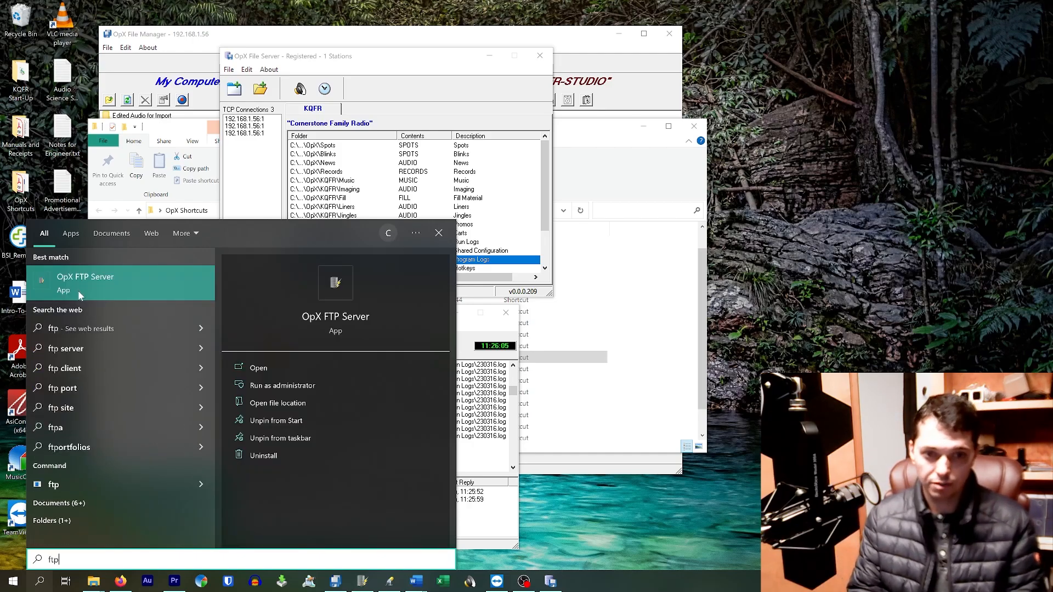
{"action": "key", "text": "BackSpace"}
{"action": "key", "text": "BackSpace"}
{"action": "key", "text": "BackSpace"}
{"action": "type", "text": "file"}
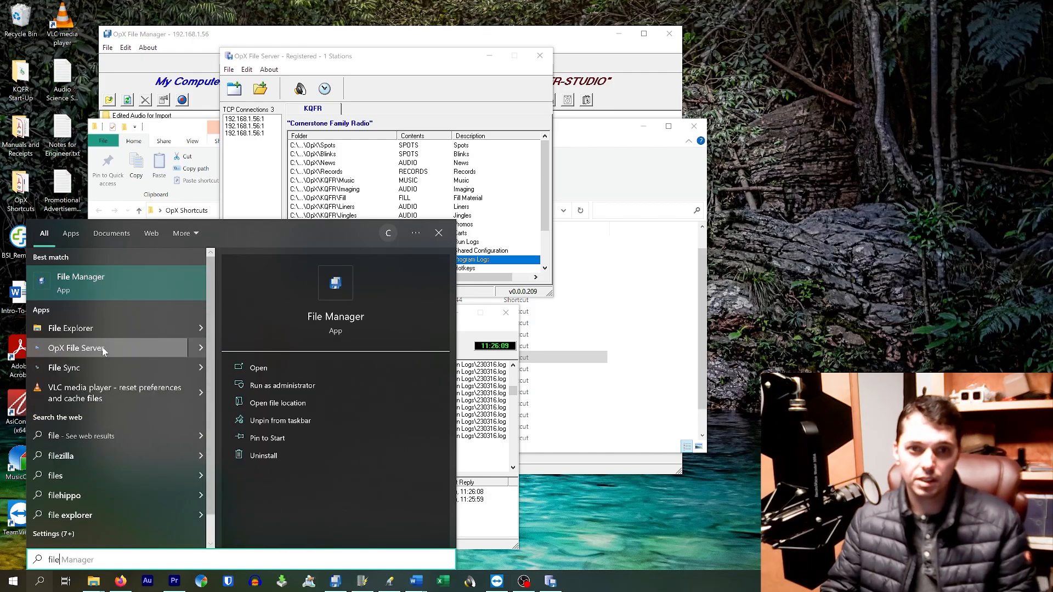
{"action": "left_click", "coordinate": [443, 232]}
Bring the OpX Shortcuts folder window to the front and close it.
{"action": "left_click", "coordinate": [597, 144]}
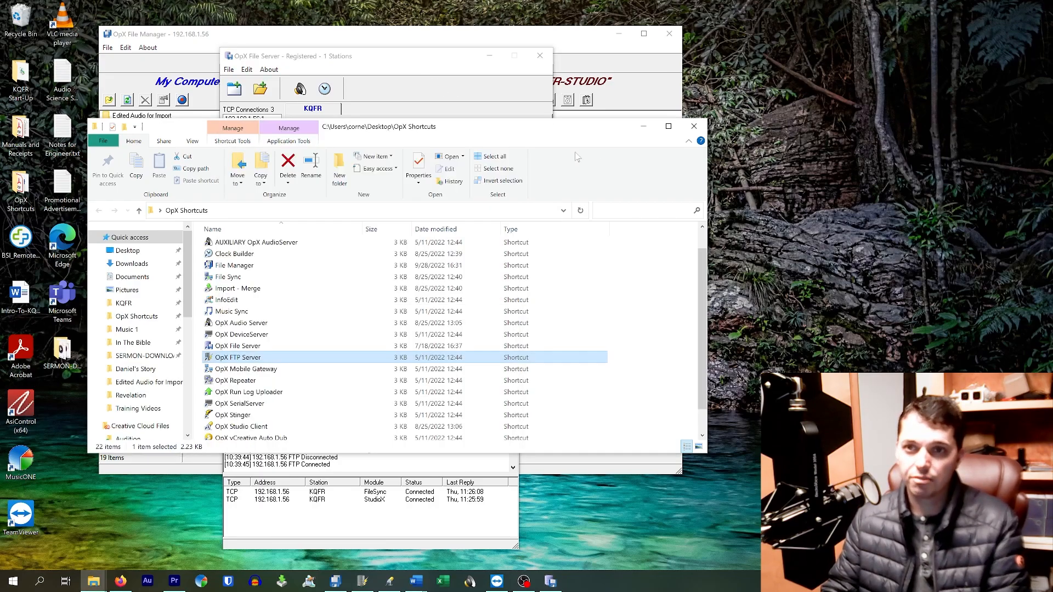
{"action": "left_click", "coordinate": [235, 355]}
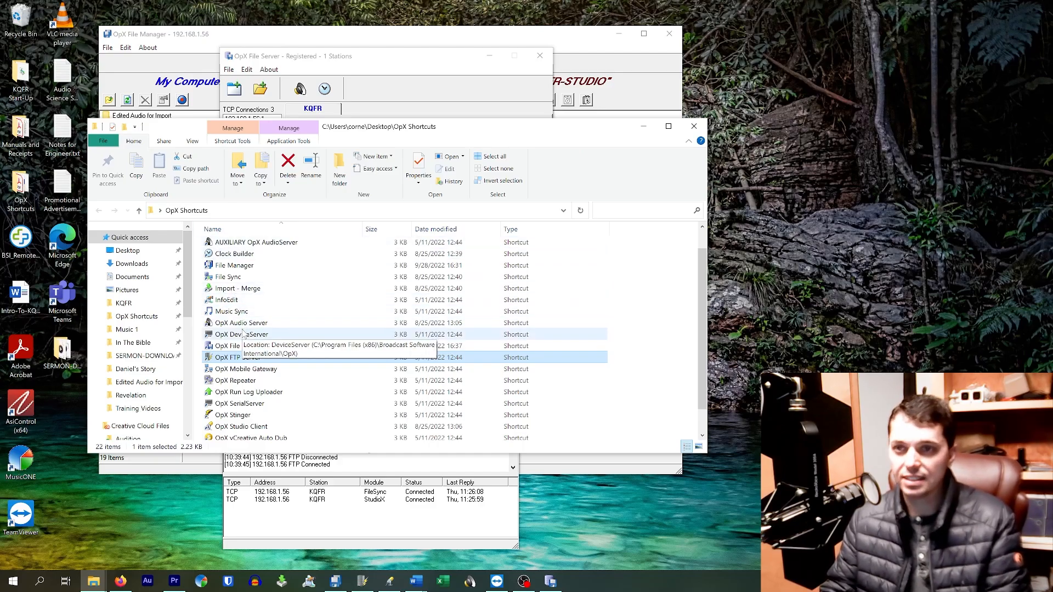
{"action": "left_click", "coordinate": [692, 128]}
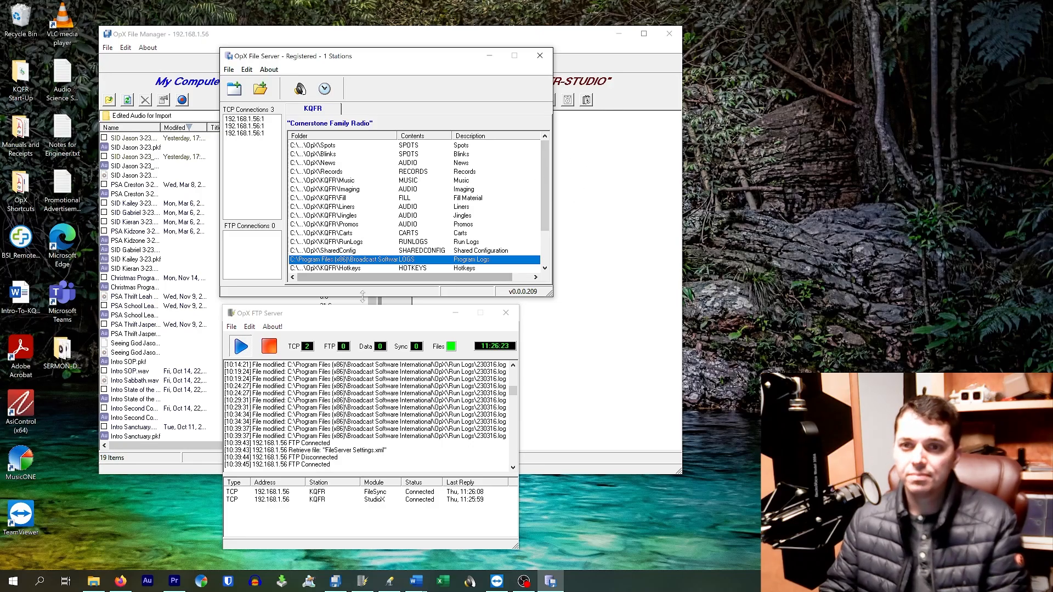
Minimize OpX File Manager and stack the File Server window directly above the FTP Server window.
{"action": "left_click_drag", "start_coordinate": [355, 314], "coordinate": [354, 307]}
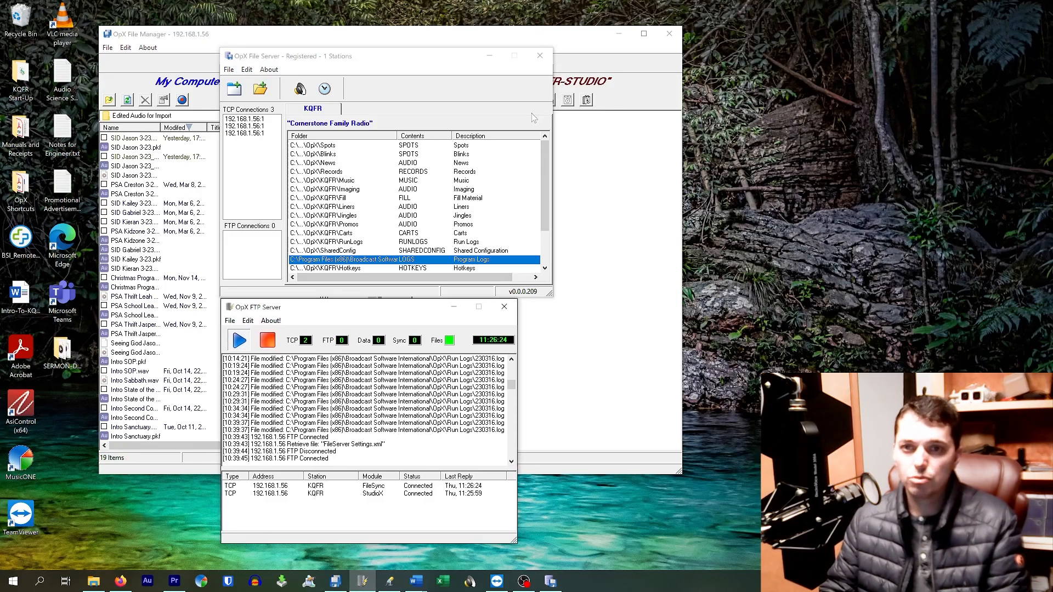
{"action": "left_click", "coordinate": [621, 33]}
{"action": "left_click_drag", "start_coordinate": [366, 61], "coordinate": [364, 32]}
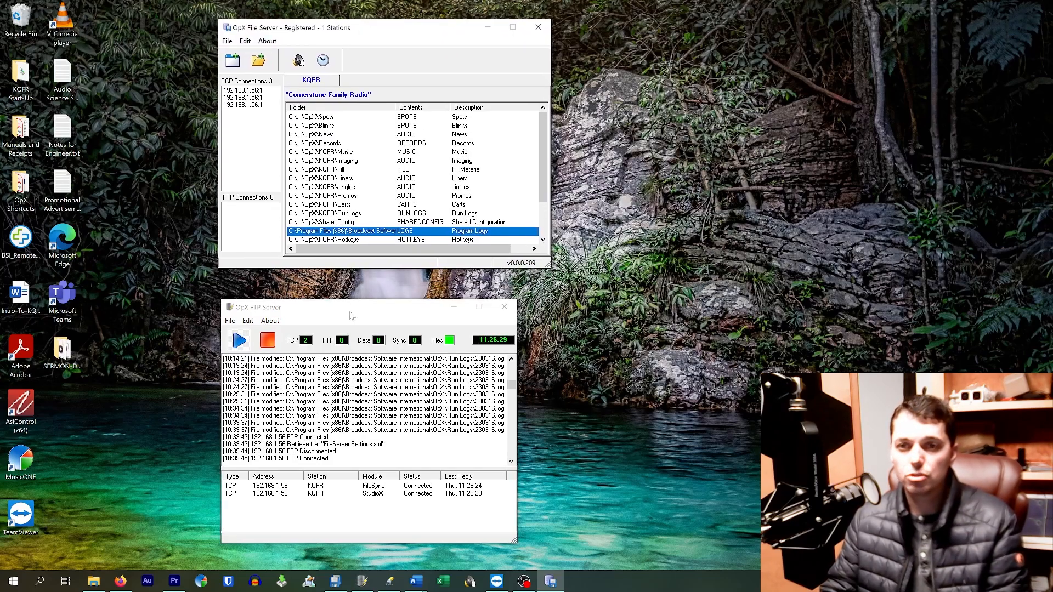
{"action": "left_click_drag", "start_coordinate": [365, 301], "coordinate": [368, 276]}
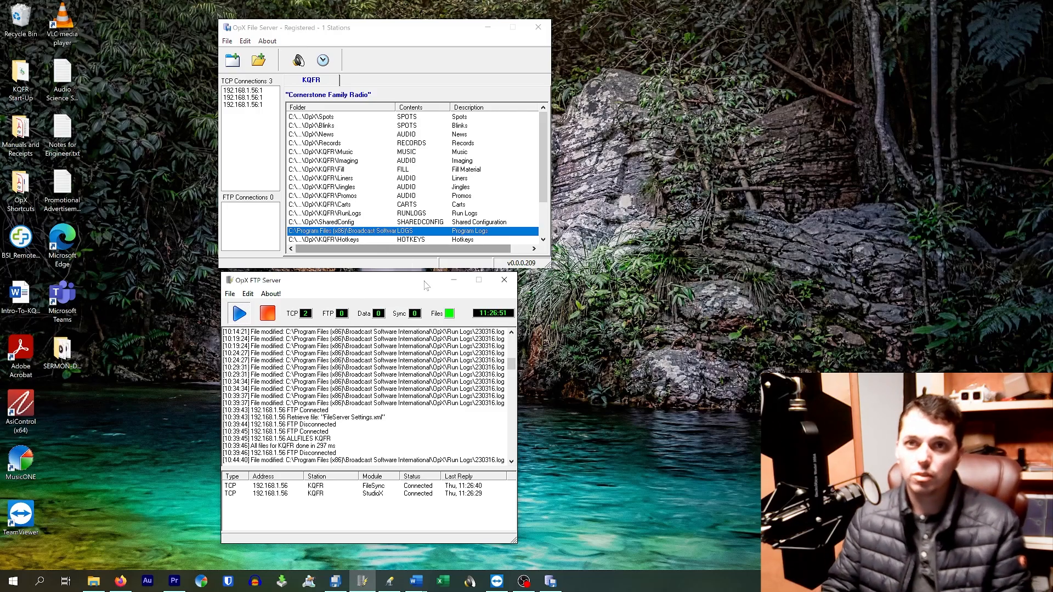
Select the Spots entry in File Server, and browse to C:\Program Files (x86)\Broadcast Software International\OpX\KQFR in File Explorer.
{"action": "left_click", "coordinate": [382, 31]}
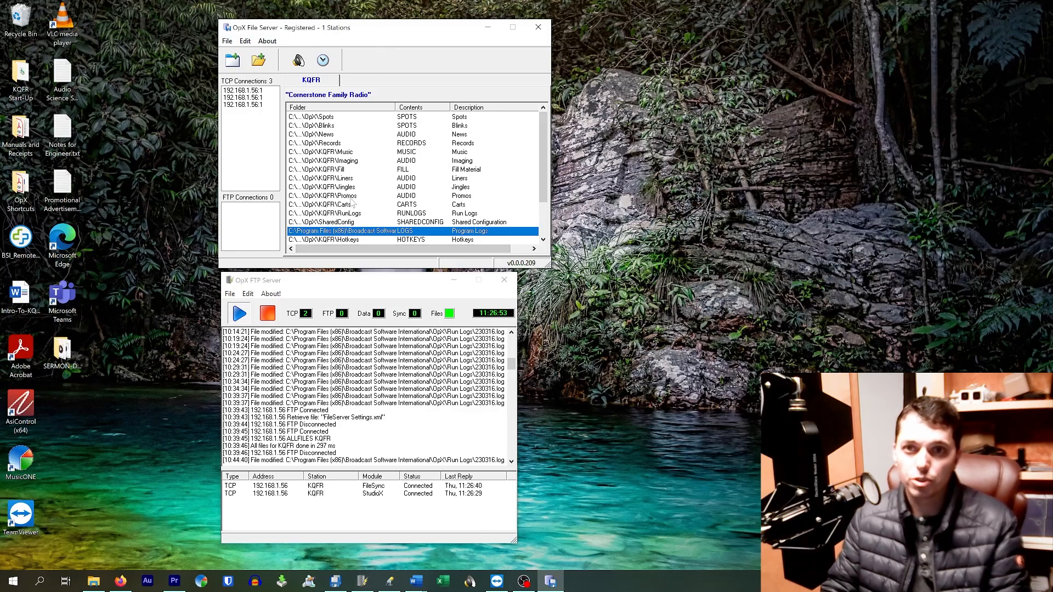
{"action": "left_click", "coordinate": [298, 119]}
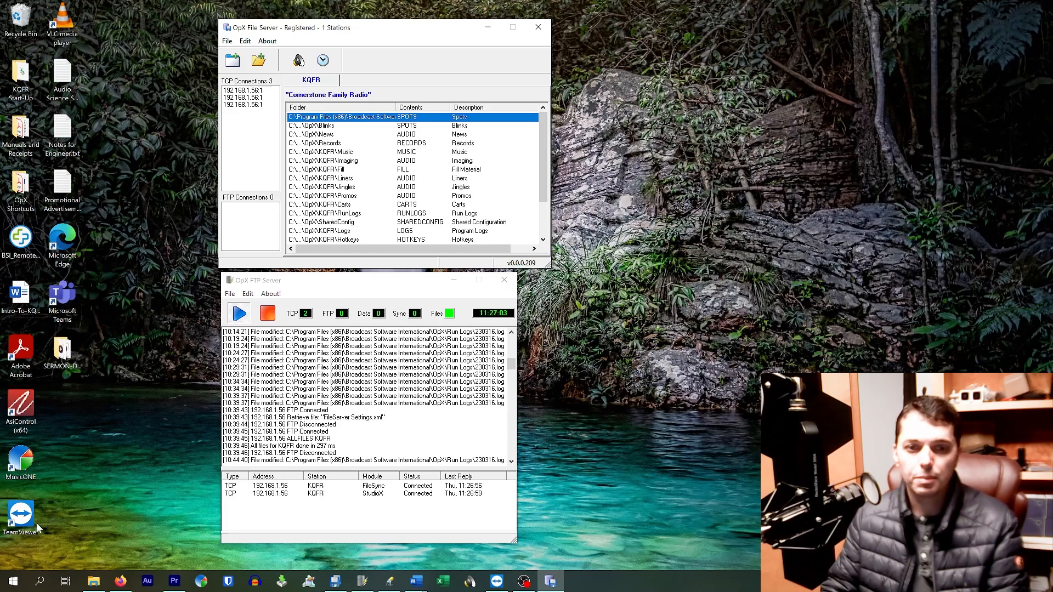
{"action": "left_click", "coordinate": [92, 583]}
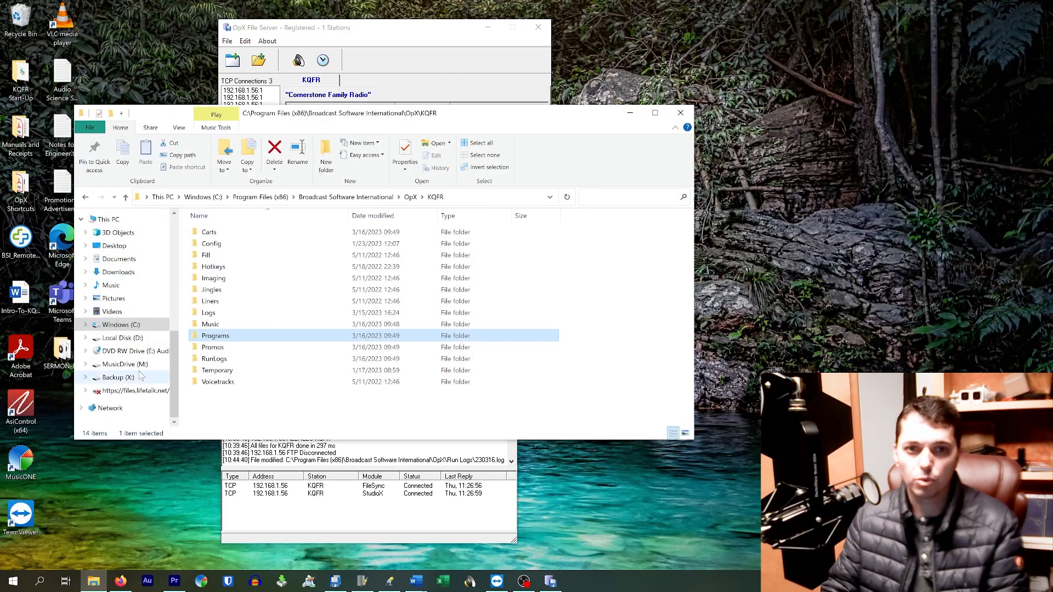
{"action": "left_click", "coordinate": [121, 325]}
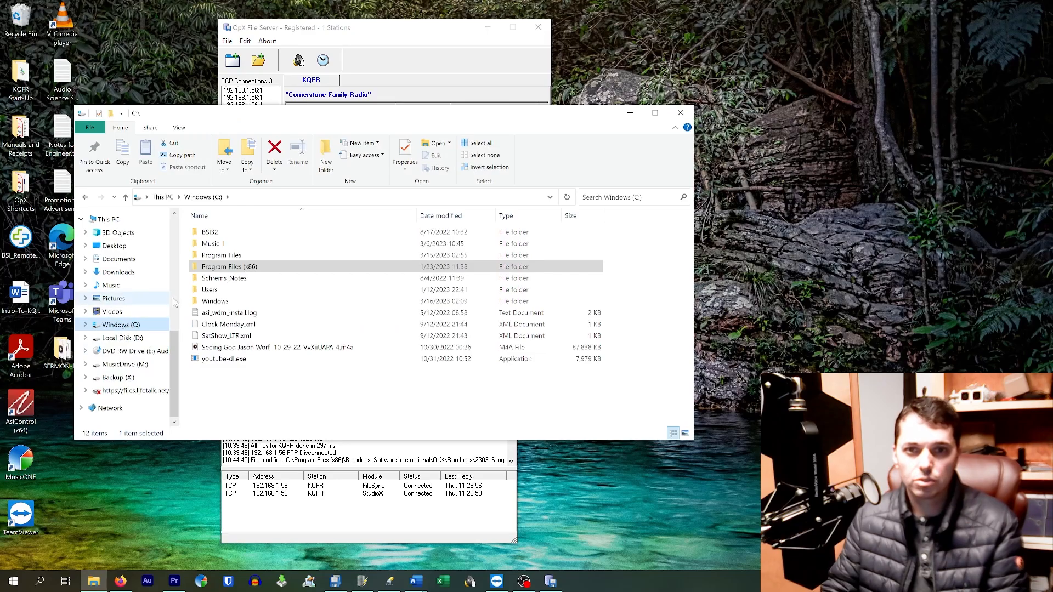
{"action": "double_click", "coordinate": [242, 267]}
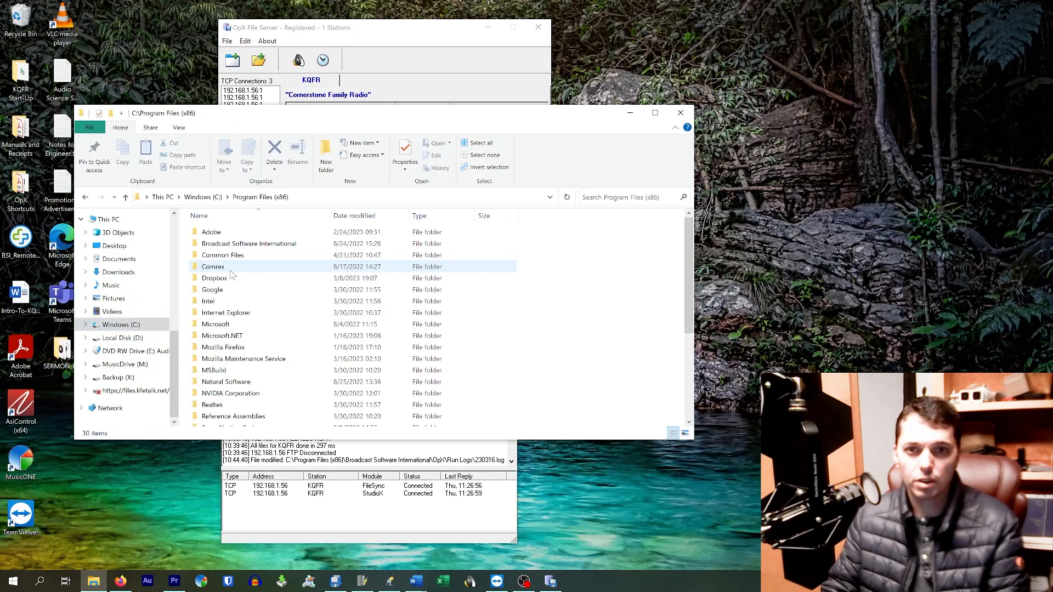
{"action": "double_click", "coordinate": [249, 243]}
{"action": "double_click", "coordinate": [226, 239]}
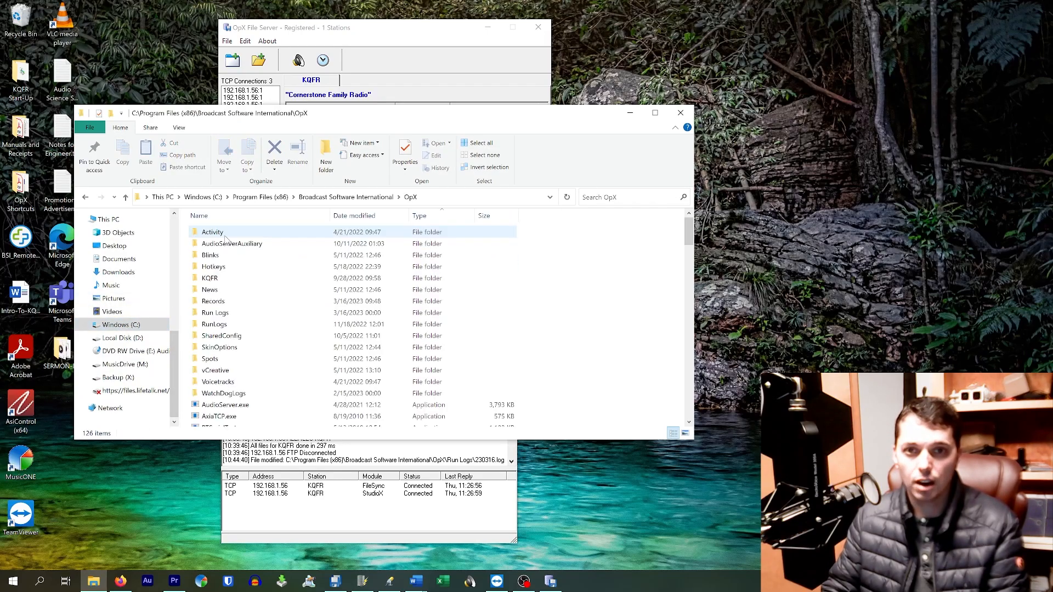
{"action": "double_click", "coordinate": [225, 279]}
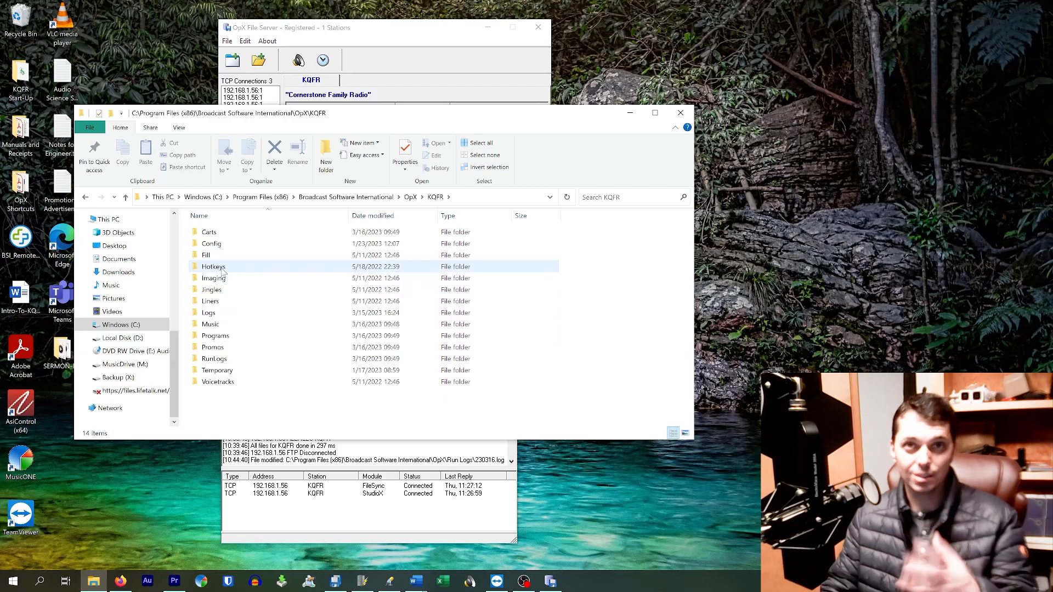
{"action": "left_click", "coordinate": [630, 113]}
Review the lower part of File Server's folder list, and examine PROMOS.DBF and PROMOS.CDX in the KQFR Promos folder.
{"action": "scroll", "coordinate": [349, 159], "scroll_direction": "down", "scroll_amount": 2}
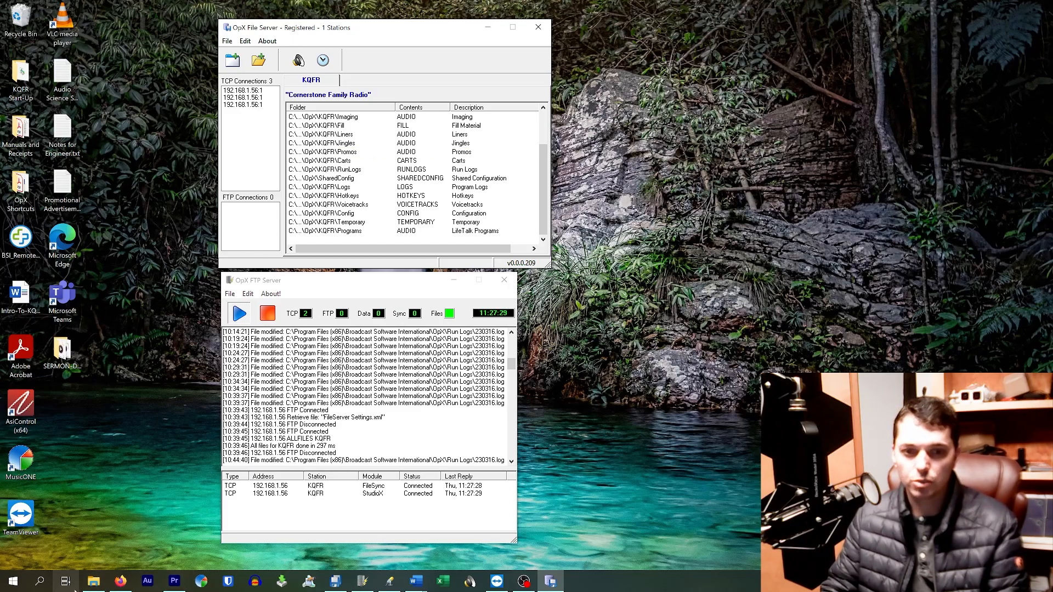
{"action": "left_click", "coordinate": [92, 583]}
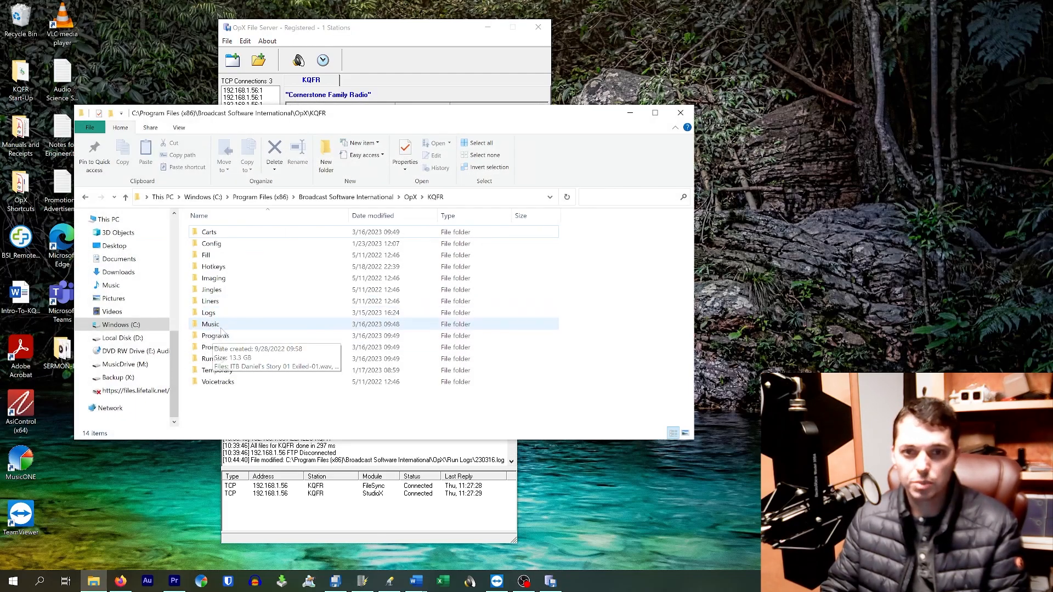
{"action": "double_click", "coordinate": [217, 347]}
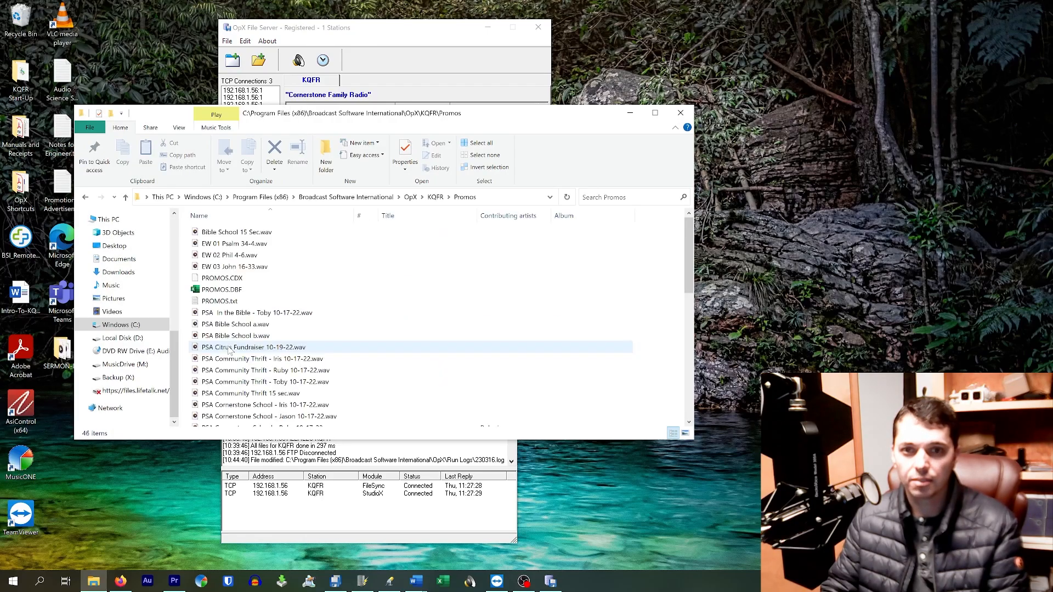
{"action": "left_click", "coordinate": [235, 290]}
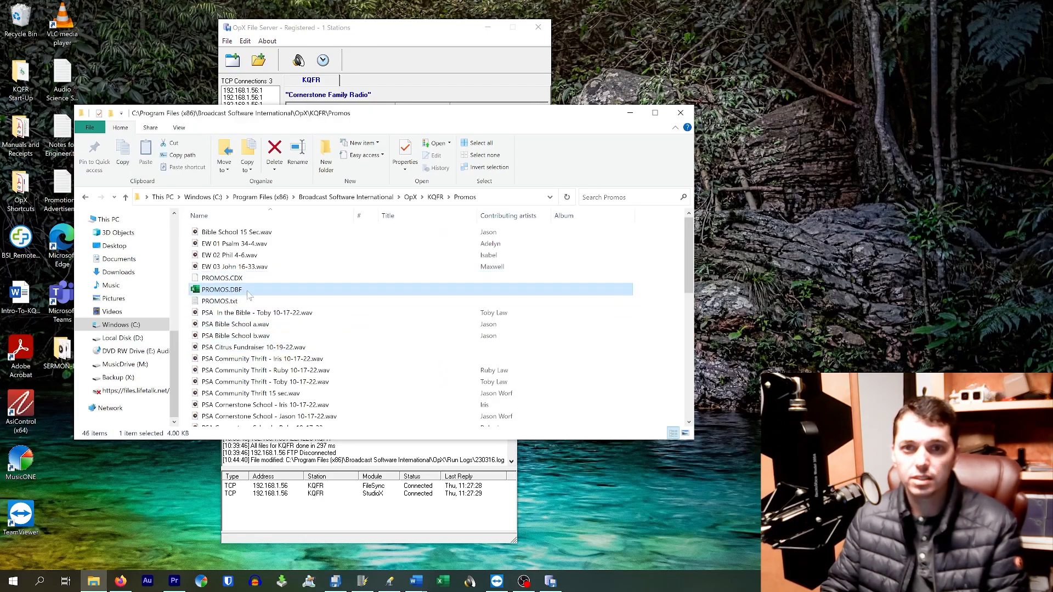
{"action": "key", "text": "Up"}
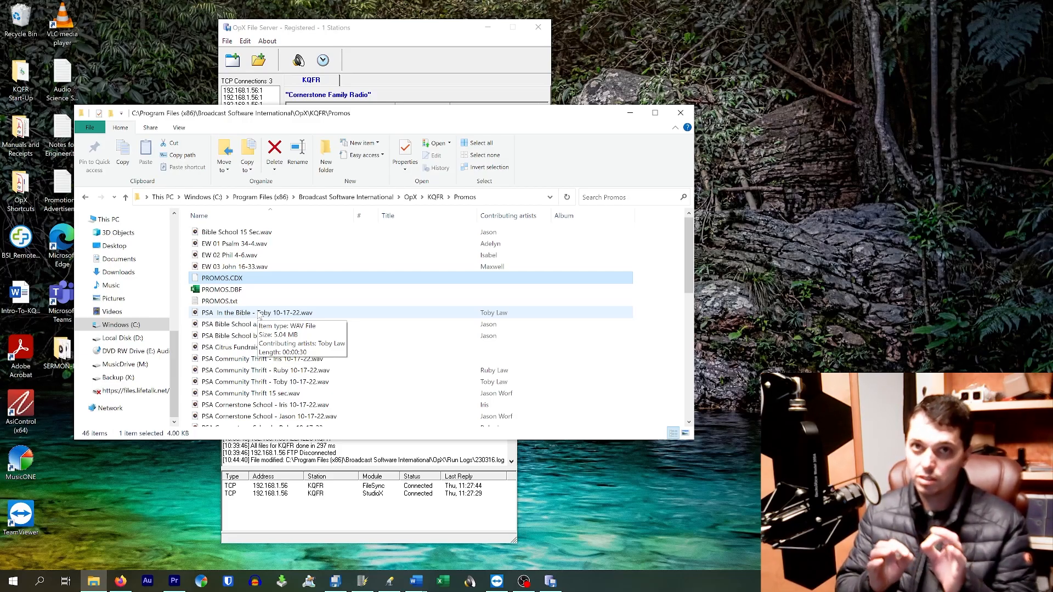
{"action": "left_click", "coordinate": [630, 113]}
{"action": "left_click", "coordinate": [336, 425]}
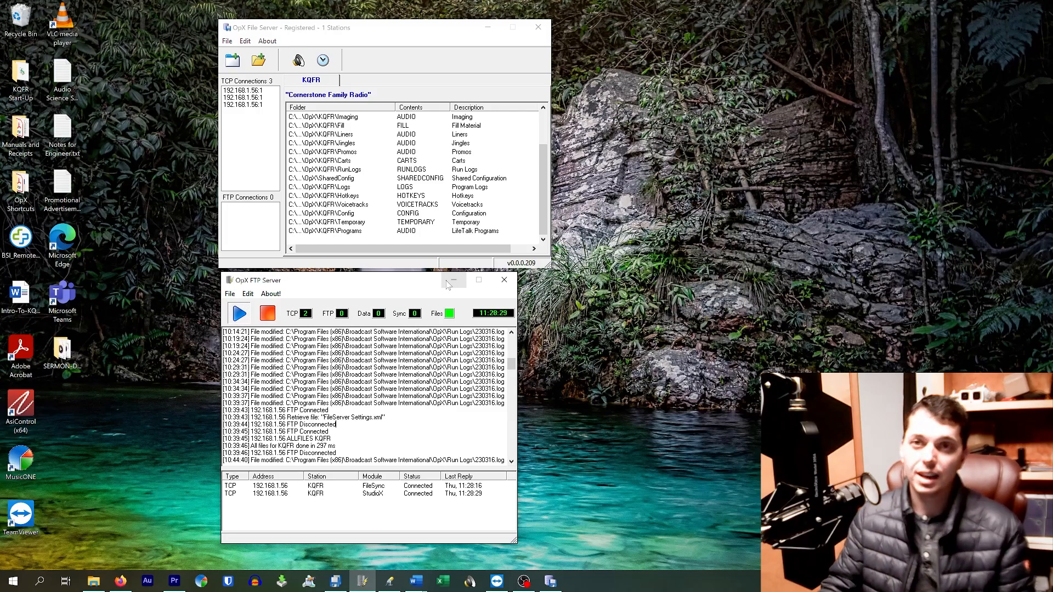
{"action": "left_click", "coordinate": [421, 51]}
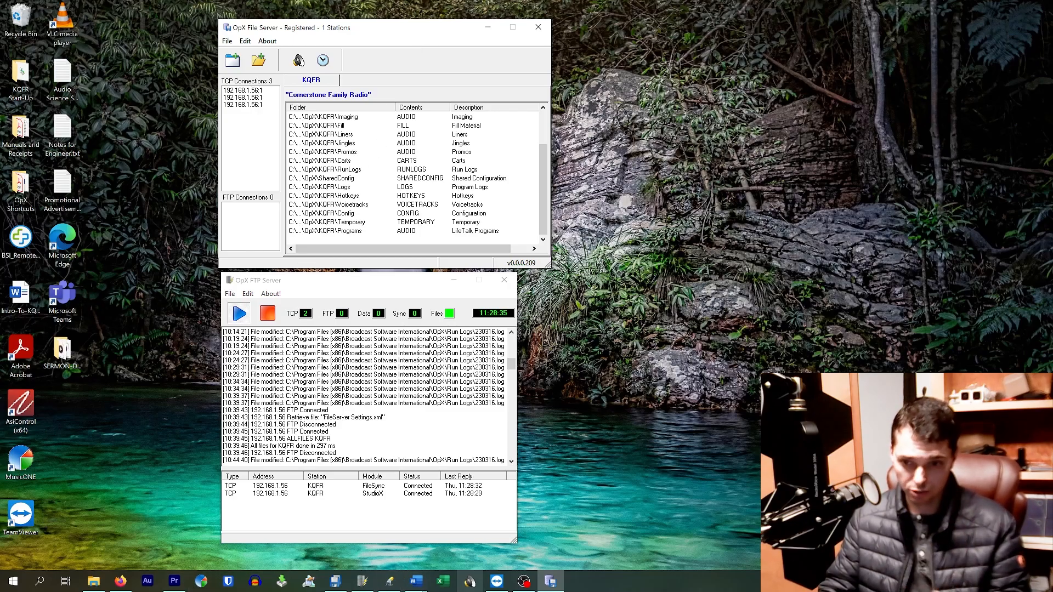
Show Audio Server beside the server windows and widen the playback log's Name column to read the scheduled 30-second promo at item 55.
{"action": "left_click", "coordinate": [470, 583]}
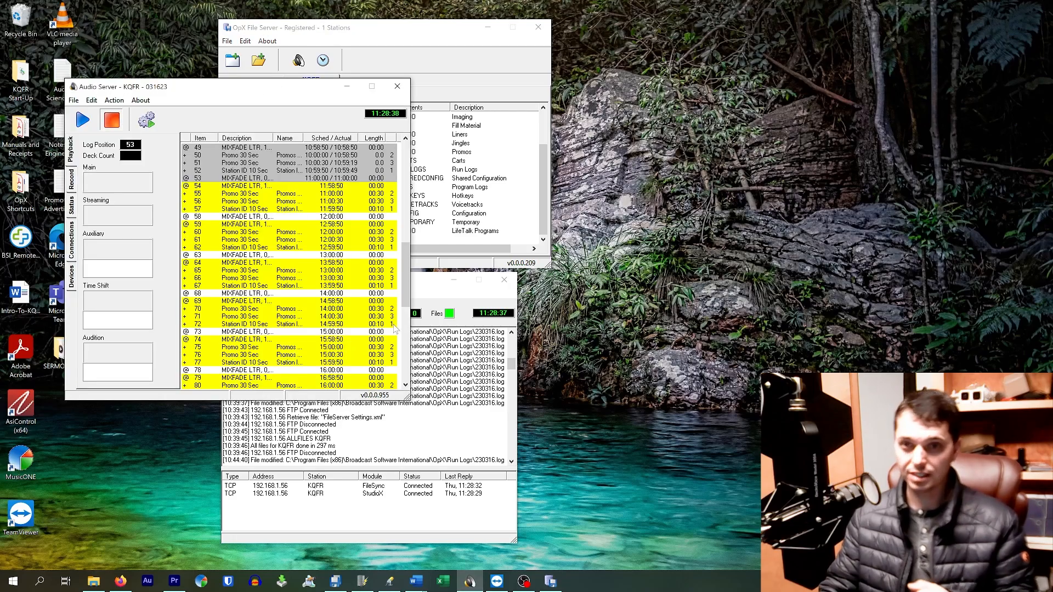
{"action": "left_click_drag", "start_coordinate": [237, 94], "coordinate": [618, 112]}
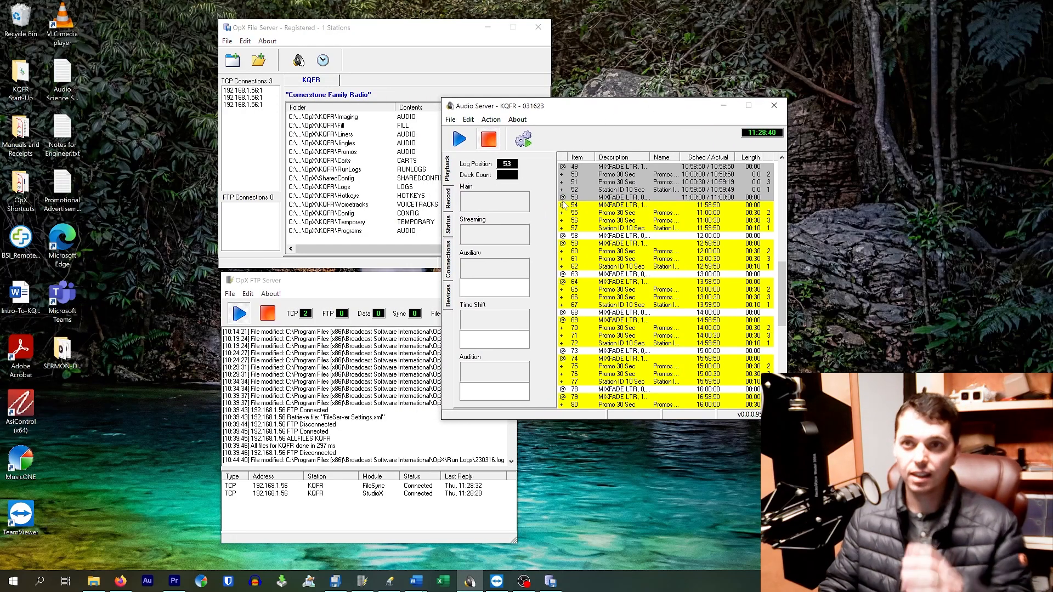
{"action": "left_click", "coordinate": [614, 214]}
{"action": "left_click_drag", "start_coordinate": [680, 158], "coordinate": [705, 170]}
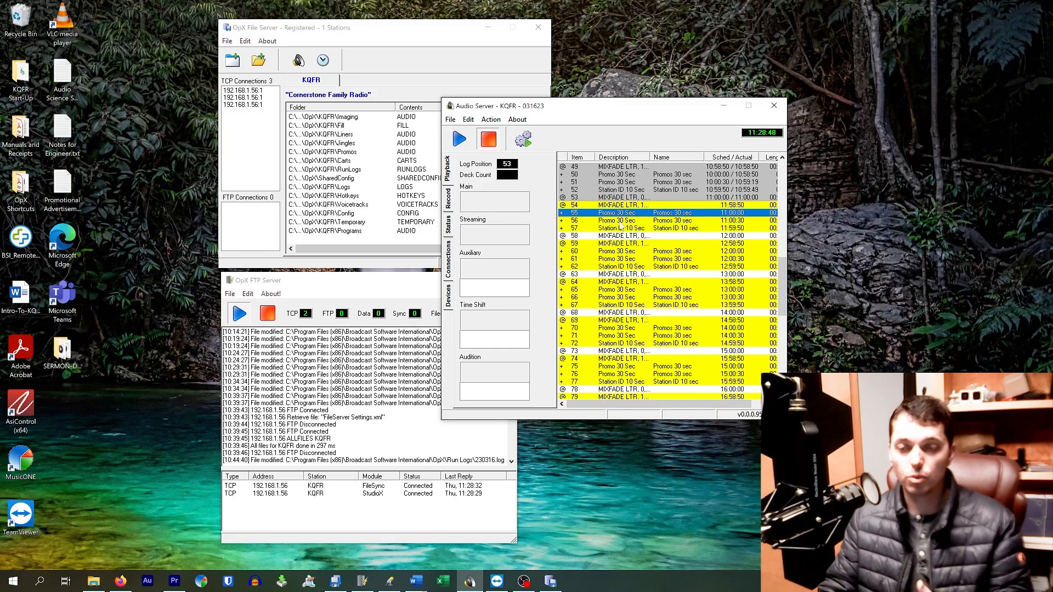
{"action": "left_click", "coordinate": [389, 88]}
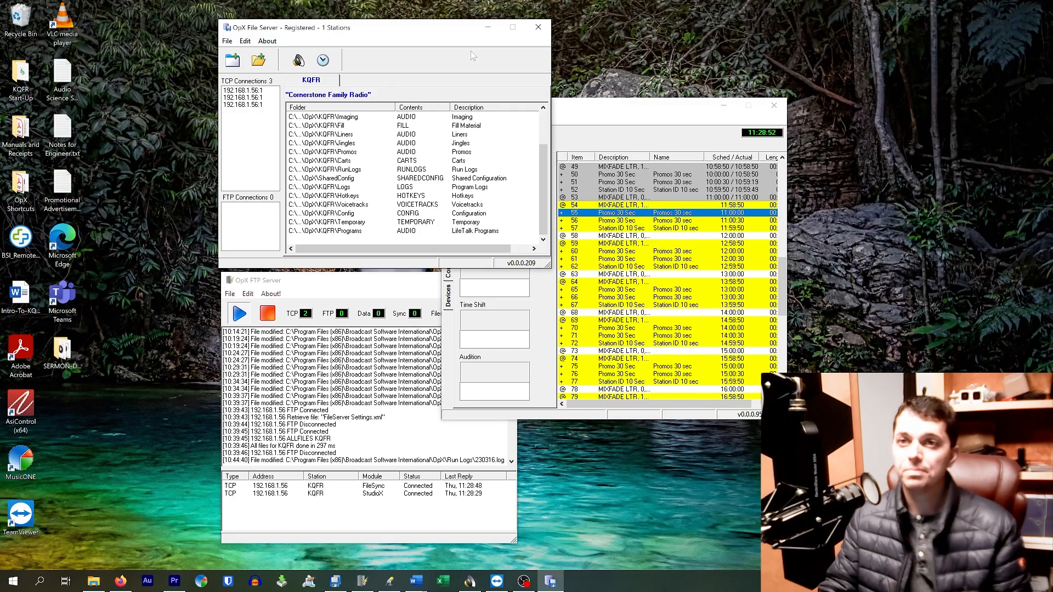
{"action": "left_click", "coordinate": [723, 104]}
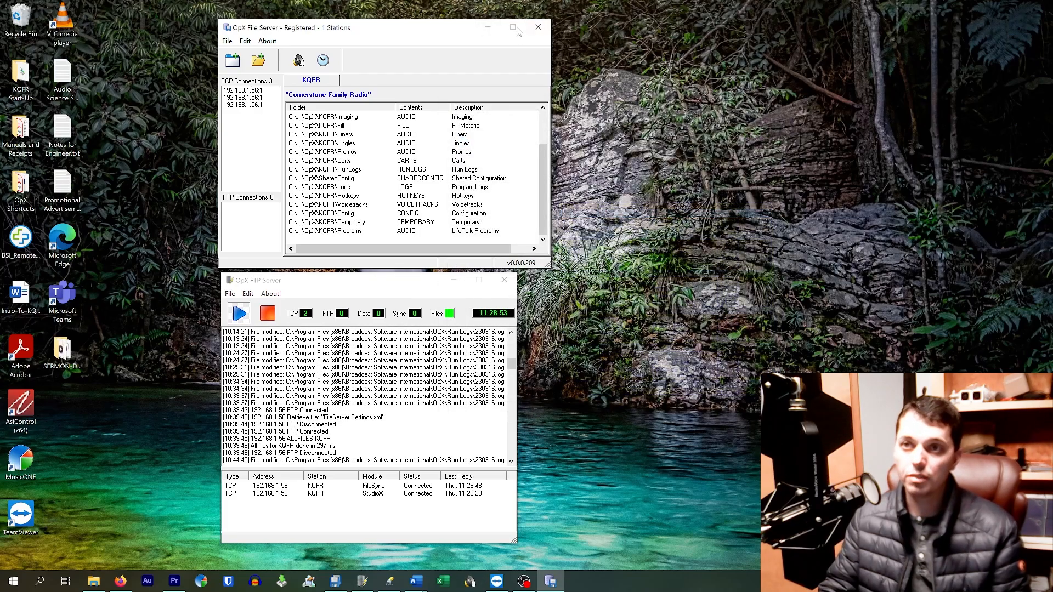
Minimize the File Server and FTP Server windows, and bring OpX File Manager back onto the desktop.
{"action": "left_click", "coordinate": [487, 27]}
{"action": "left_click", "coordinate": [454, 280]}
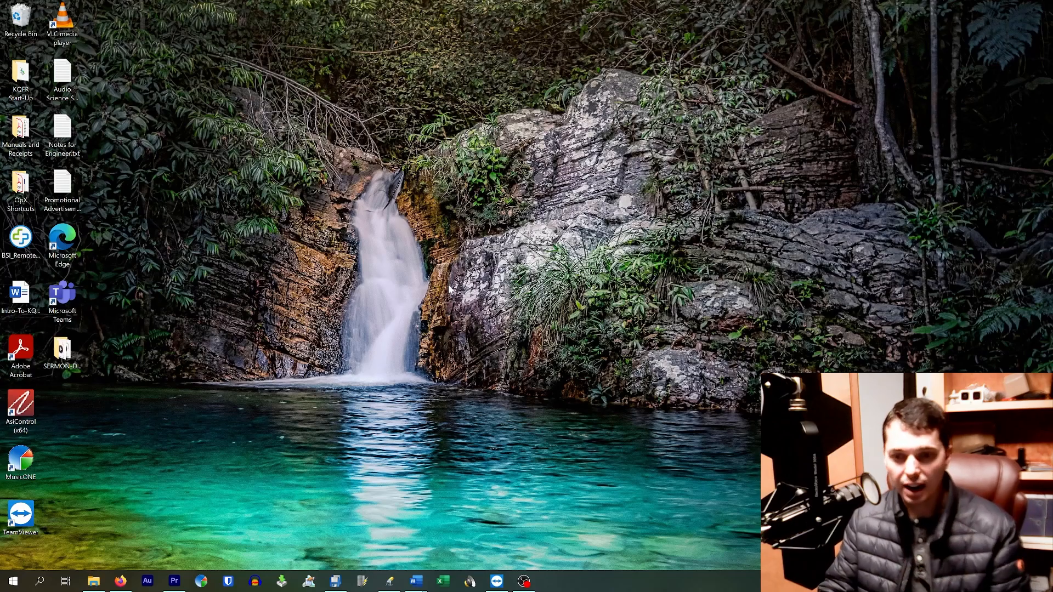
{"action": "left_click", "coordinate": [336, 581]}
{"action": "left_click_drag", "start_coordinate": [366, 43], "coordinate": [383, 58]}
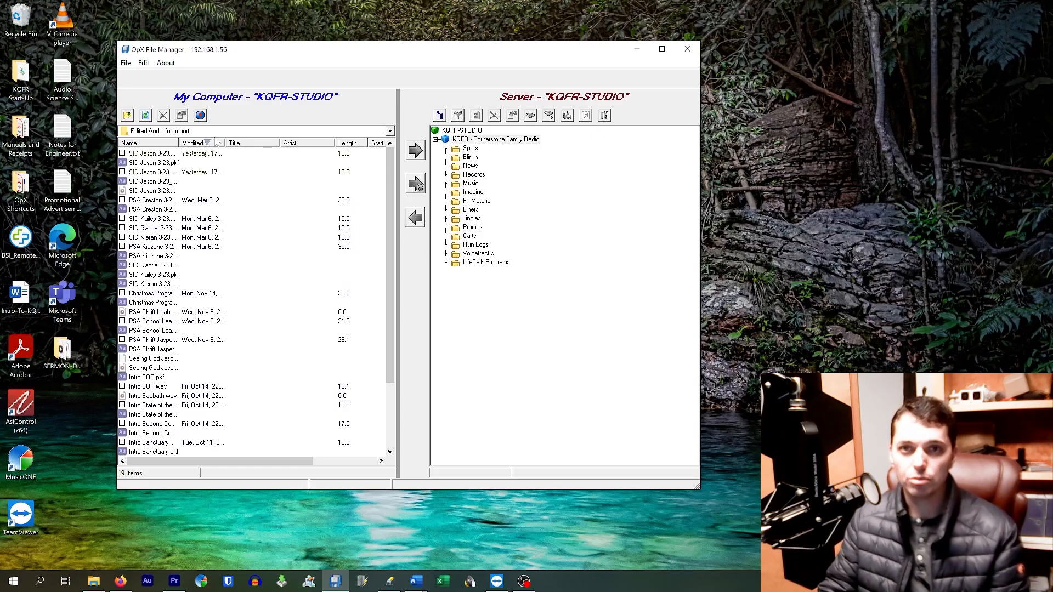
Import the first SID 3-23 audio file from Edited Audio for Import into the server's Promos folder.
{"action": "left_click", "coordinate": [200, 153]}
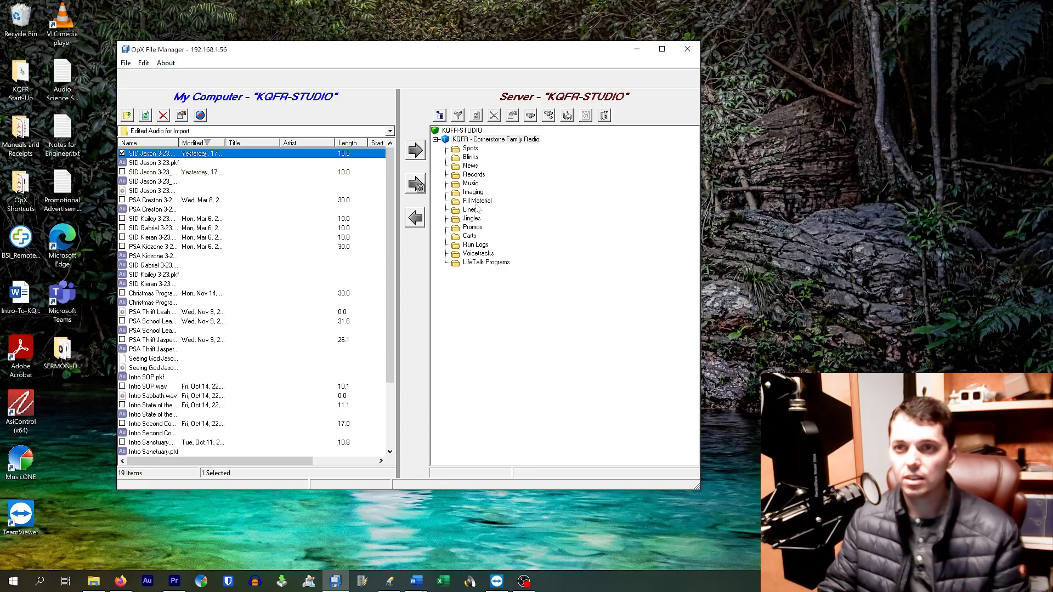
{"action": "left_click", "coordinate": [476, 228]}
{"action": "double_click", "coordinate": [479, 231]}
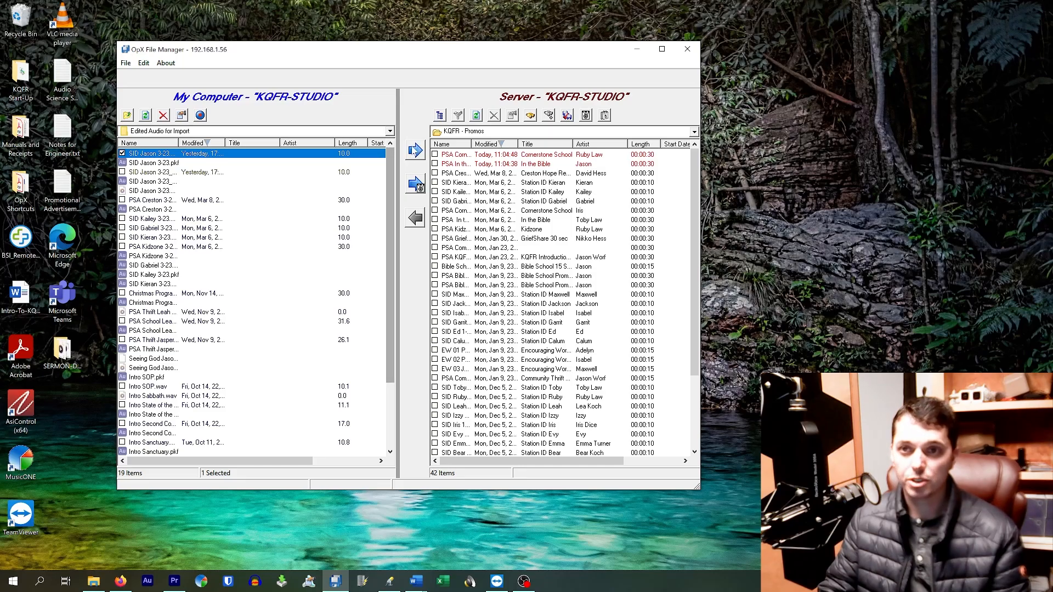
{"action": "left_click", "coordinate": [415, 151]}
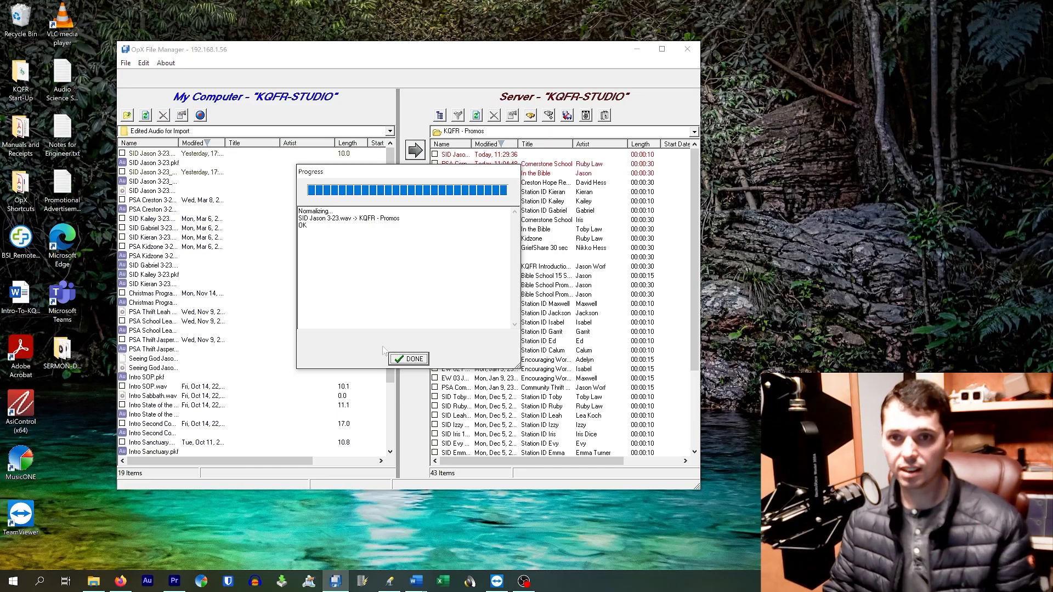
{"action": "left_click", "coordinate": [408, 359]}
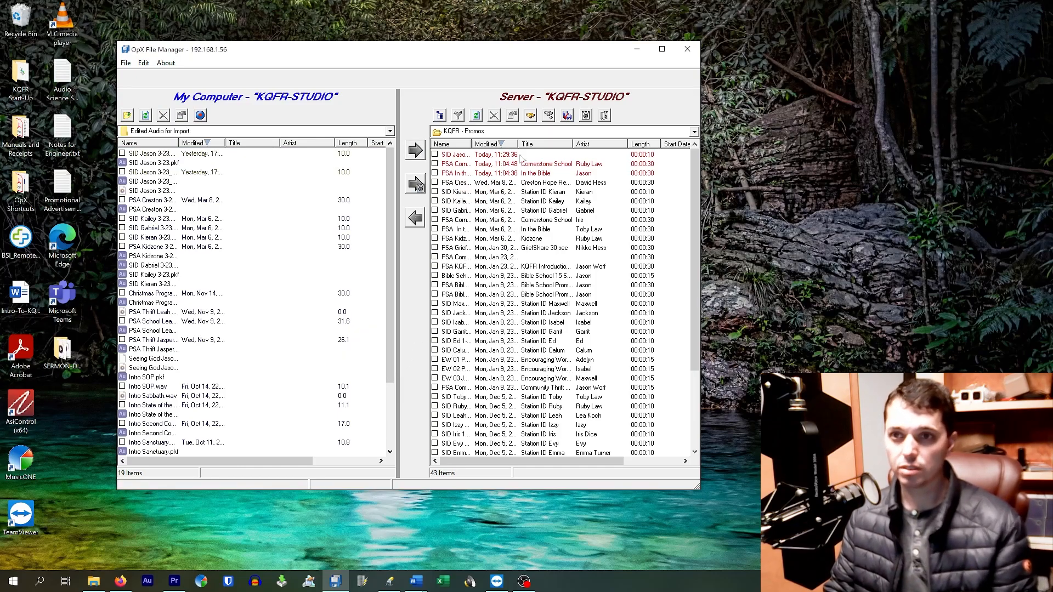
Delete the newly imported SID 3-23 file from the server's Promos folder.
{"action": "left_click", "coordinate": [522, 164]}
{"action": "left_click", "coordinate": [522, 155]}
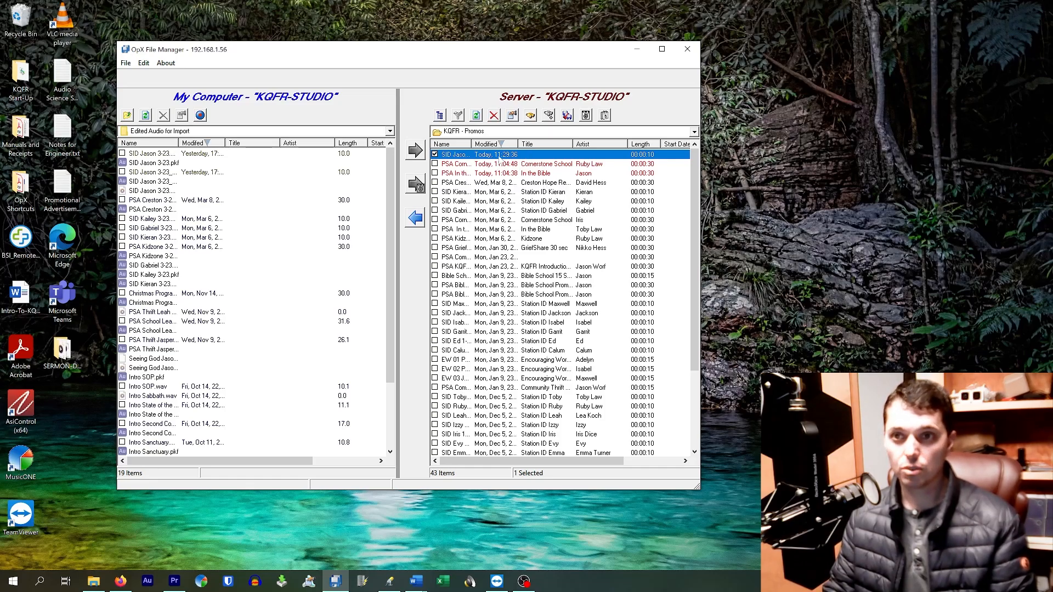
{"action": "left_click", "coordinate": [495, 116]}
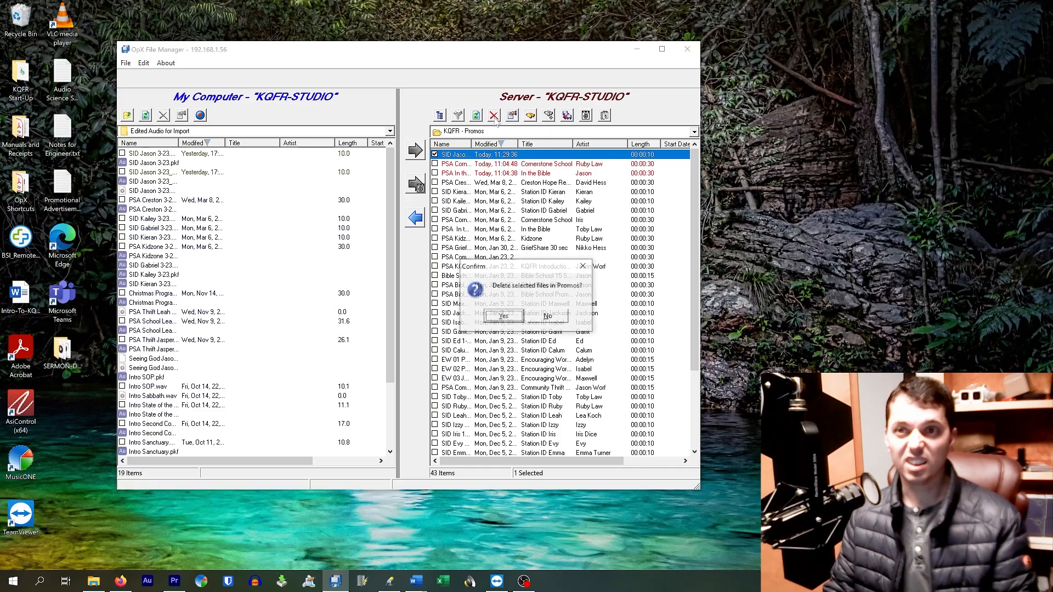
{"action": "left_click", "coordinate": [513, 317]}
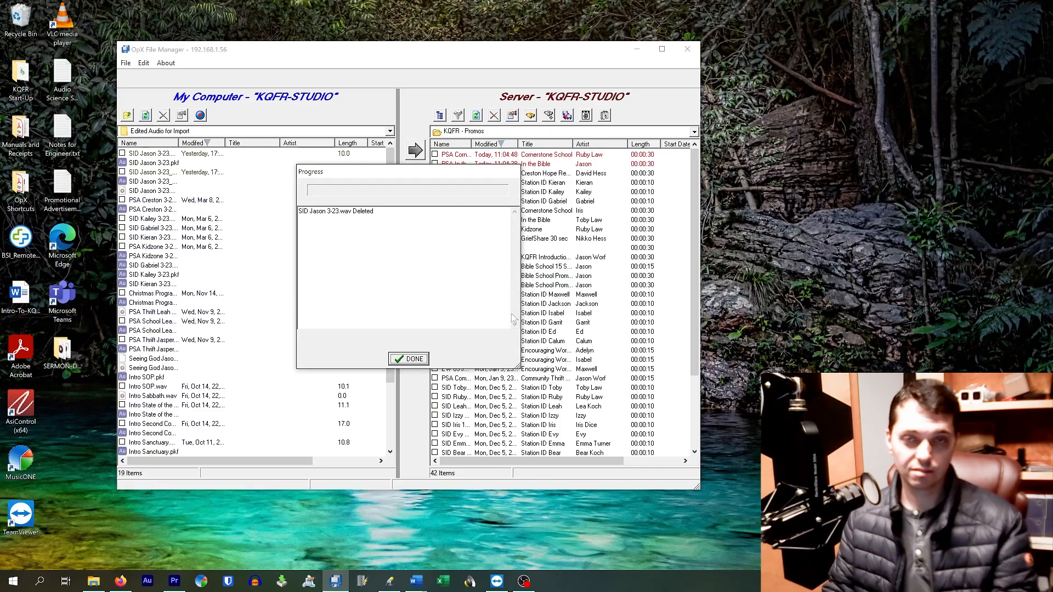
{"action": "left_click", "coordinate": [416, 361]}
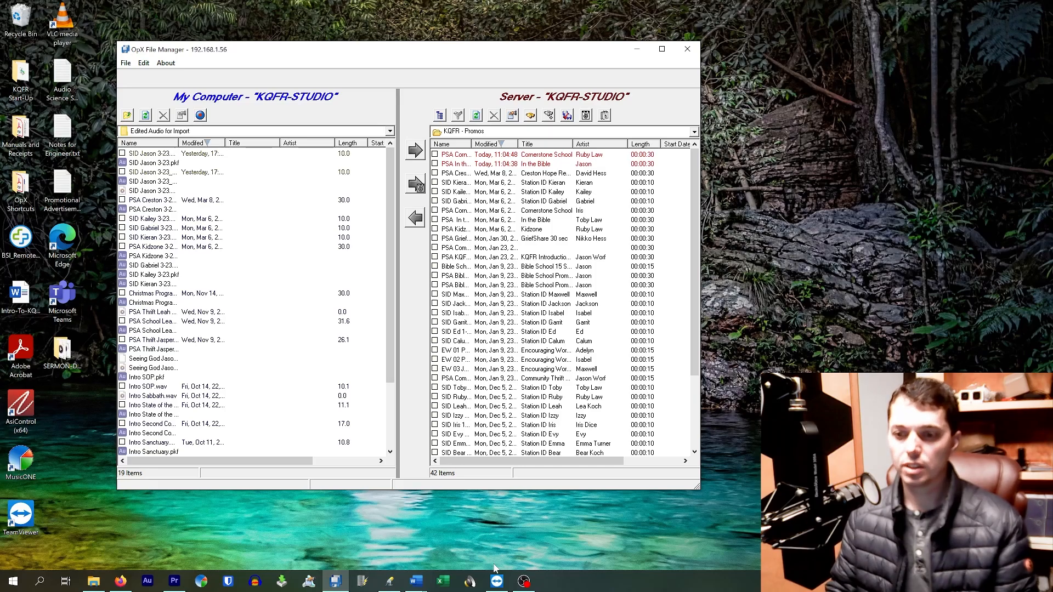
Switch to Audio Server and select the 30-second promo at item 50 in the playback log.
{"action": "left_click", "coordinate": [470, 581]}
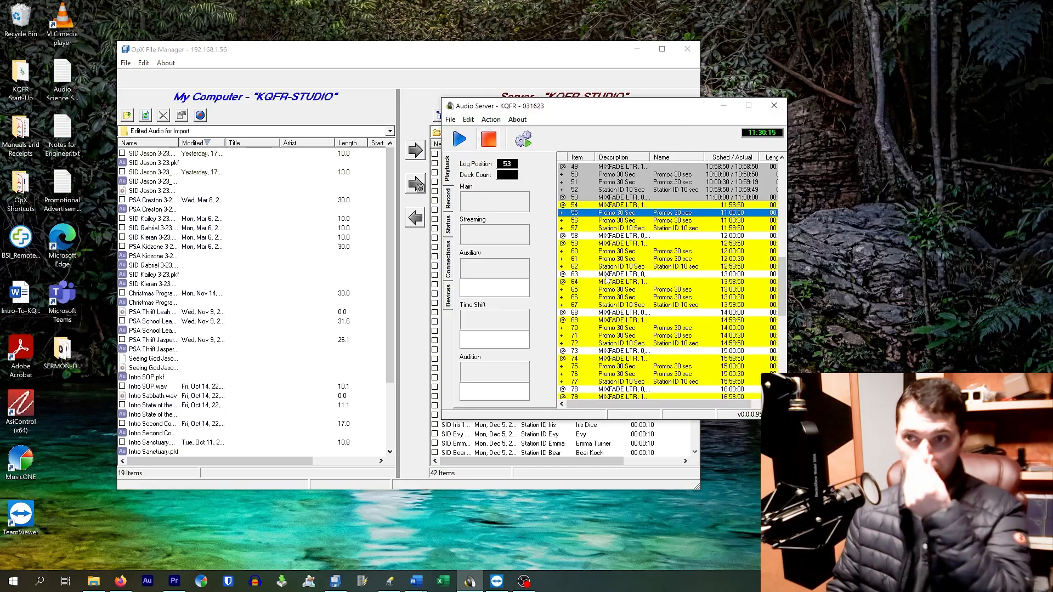
{"action": "left_click", "coordinate": [625, 167]}
{"action": "left_click", "coordinate": [621, 176]}
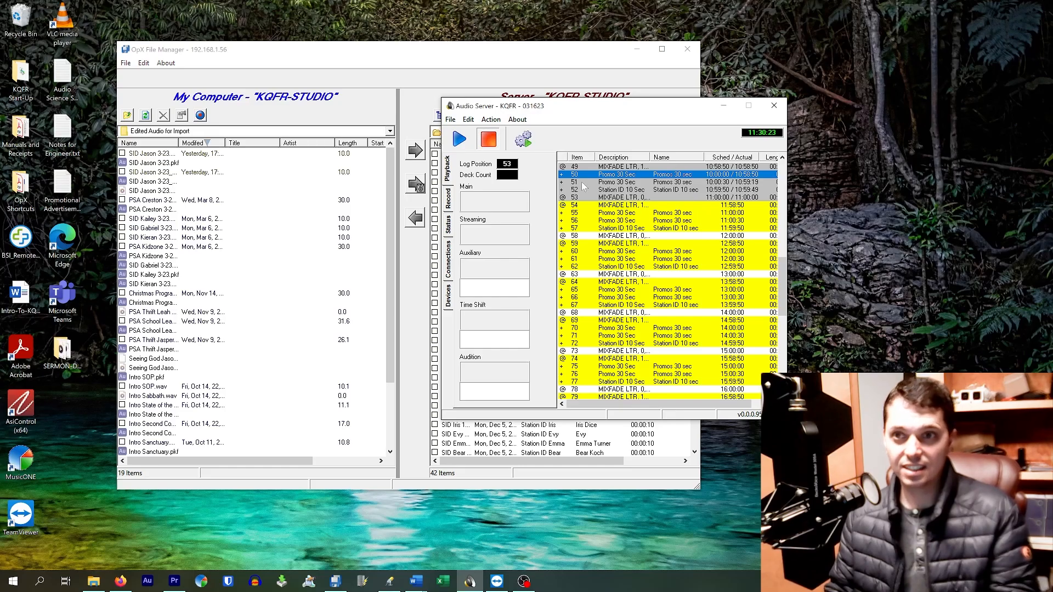
Return to OpX File Manager, view the contents of the server's Carts folder, and go back to the server folder tree.
{"action": "left_click", "coordinate": [496, 48]}
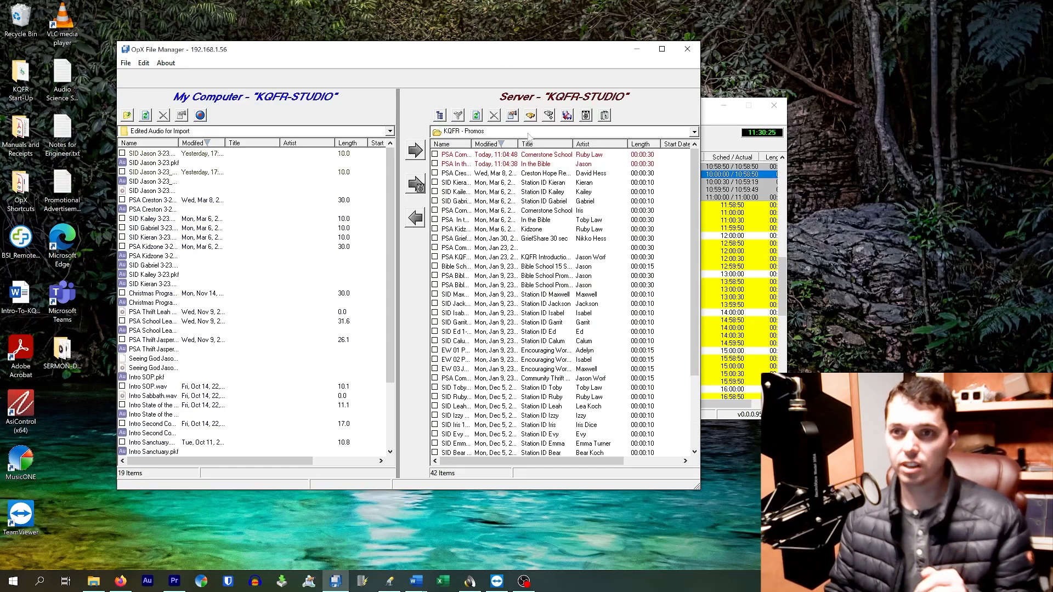
{"action": "left_click", "coordinate": [529, 132]}
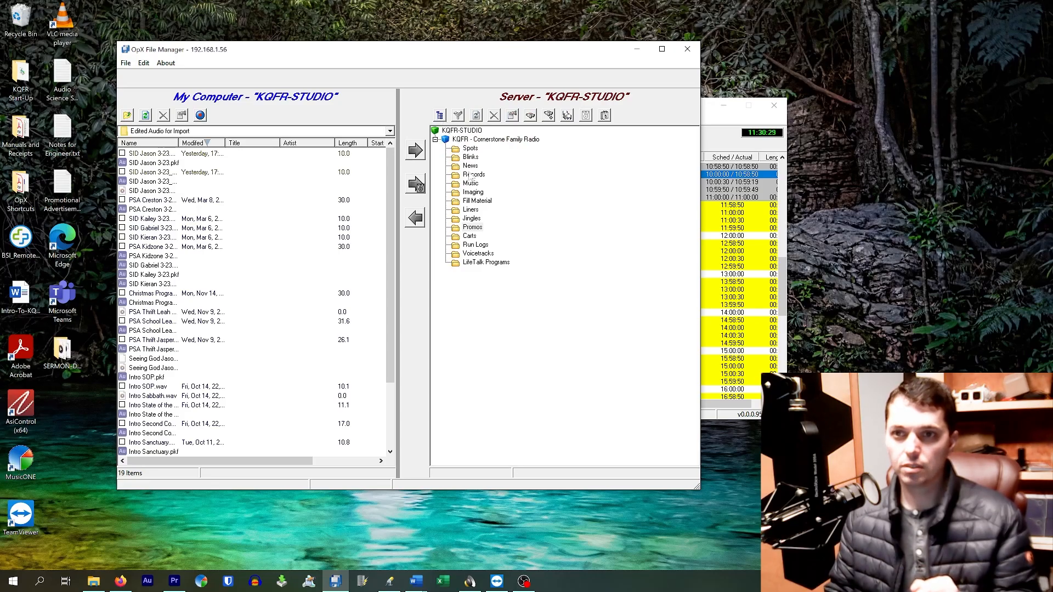
{"action": "left_click", "coordinate": [464, 237]}
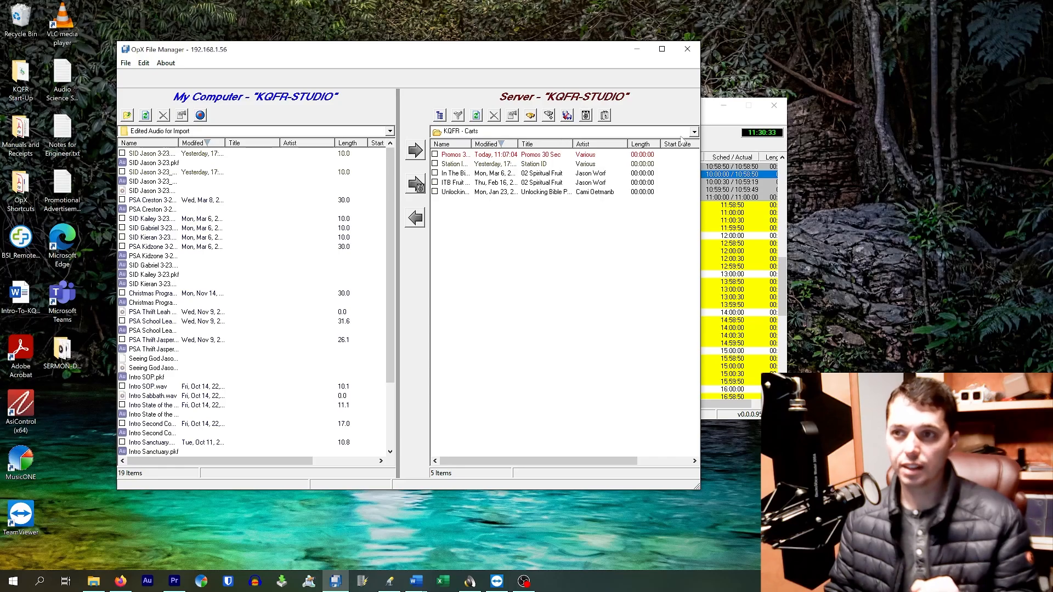
{"action": "left_click", "coordinate": [440, 115]}
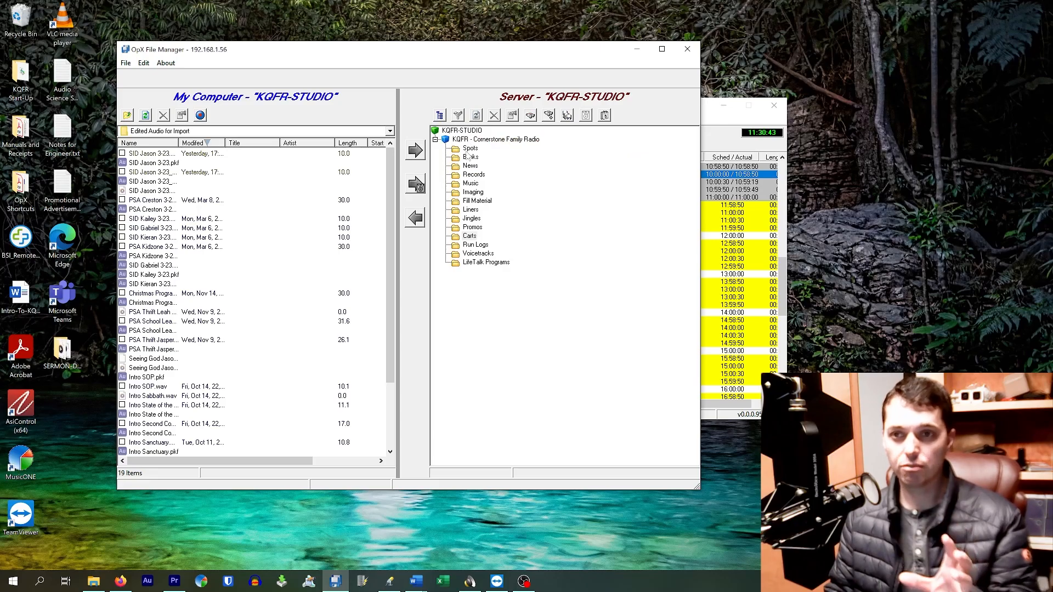
Open the server's Carts folder, widen the Name column, and select the Promos 30 sec cart followed by the Station ID 10 sec cart.
{"action": "double_click", "coordinate": [475, 237]}
{"action": "left_click_drag", "start_coordinate": [472, 144], "coordinate": [519, 143]}
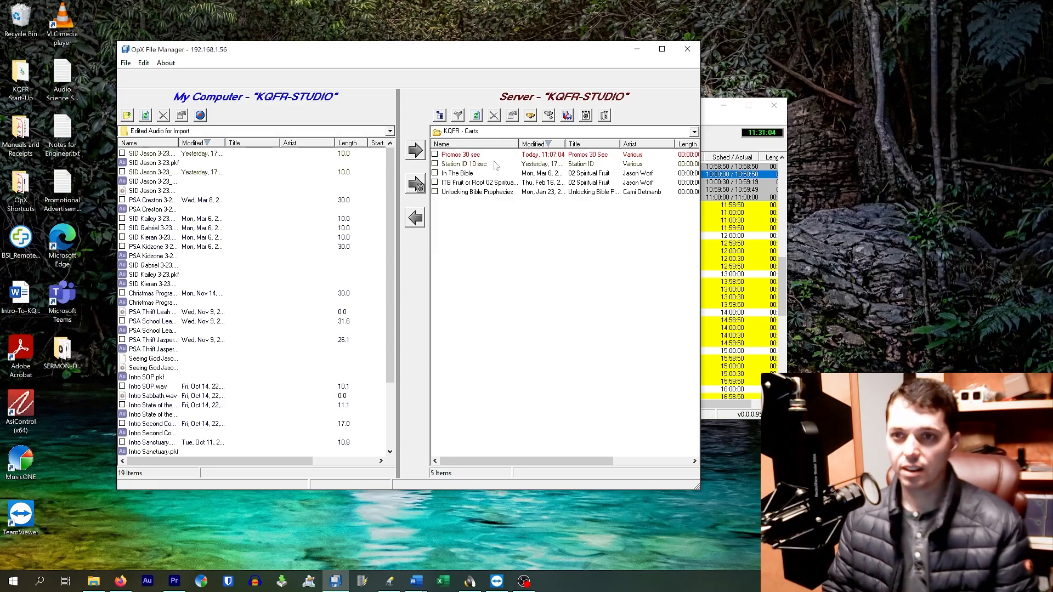
{"action": "left_click", "coordinate": [498, 156]}
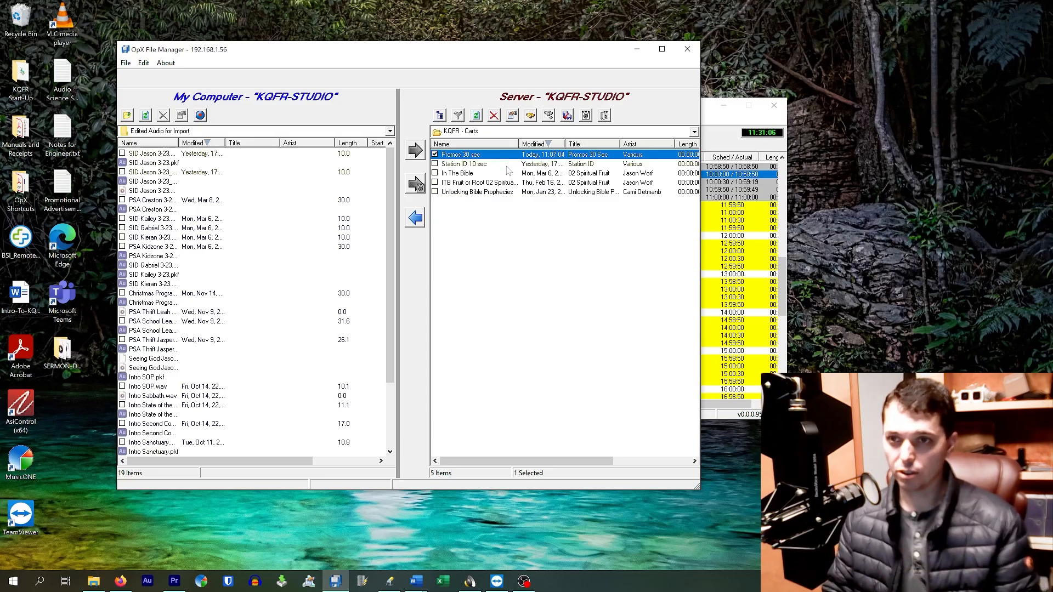
{"action": "left_click", "coordinate": [507, 166]}
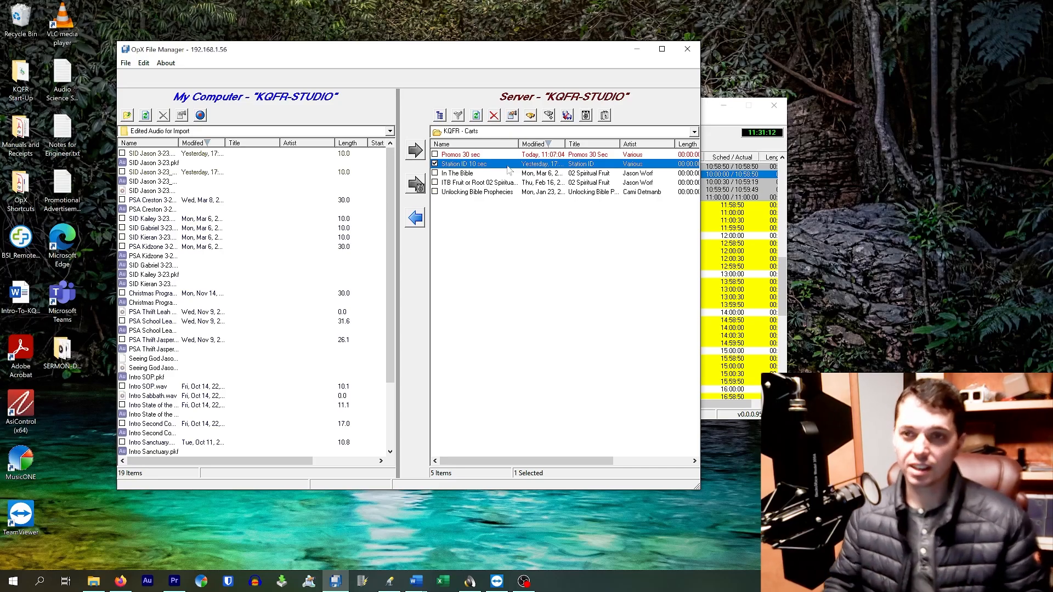
Look at Audio Server's playback log, return to OpX File Manager, and open the Promos 30 sec cart in an enlarged window.
{"action": "left_click", "coordinate": [720, 132]}
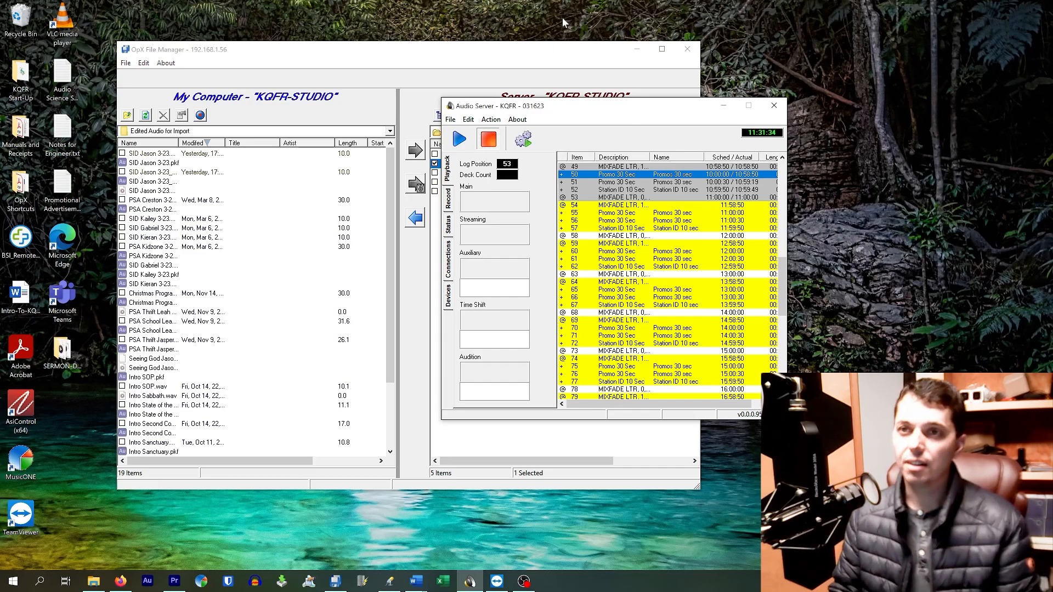
{"action": "left_click", "coordinate": [519, 70]}
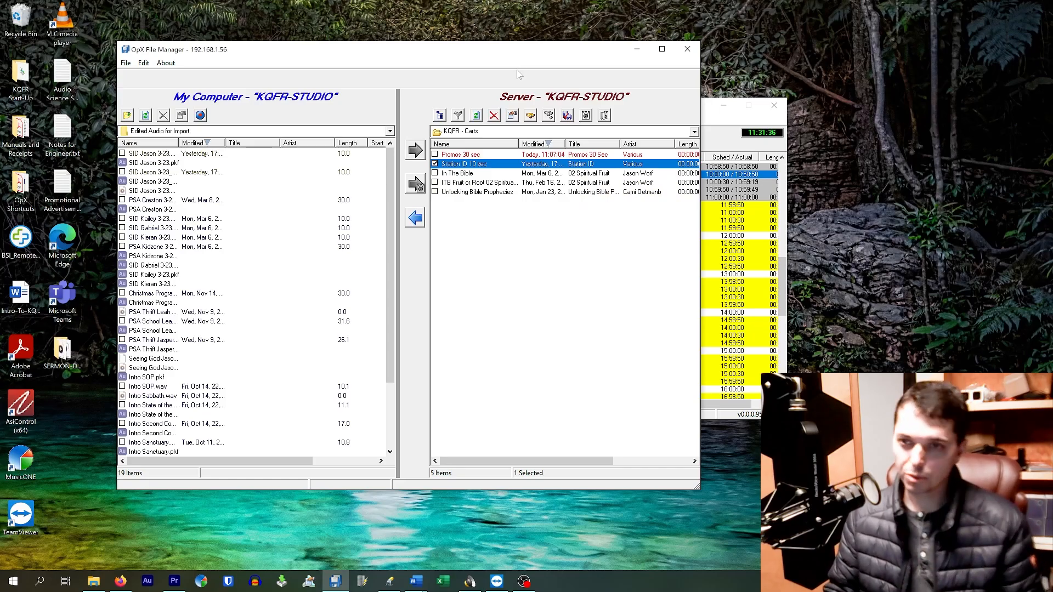
{"action": "double_click", "coordinate": [474, 156]}
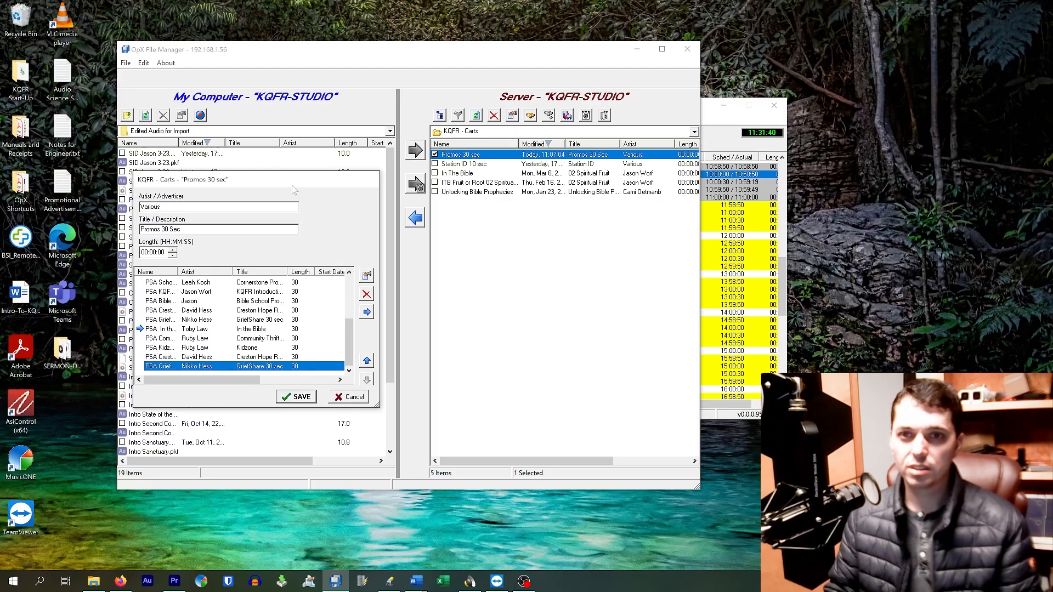
{"action": "left_click_drag", "start_coordinate": [291, 180], "coordinate": [411, 123]}
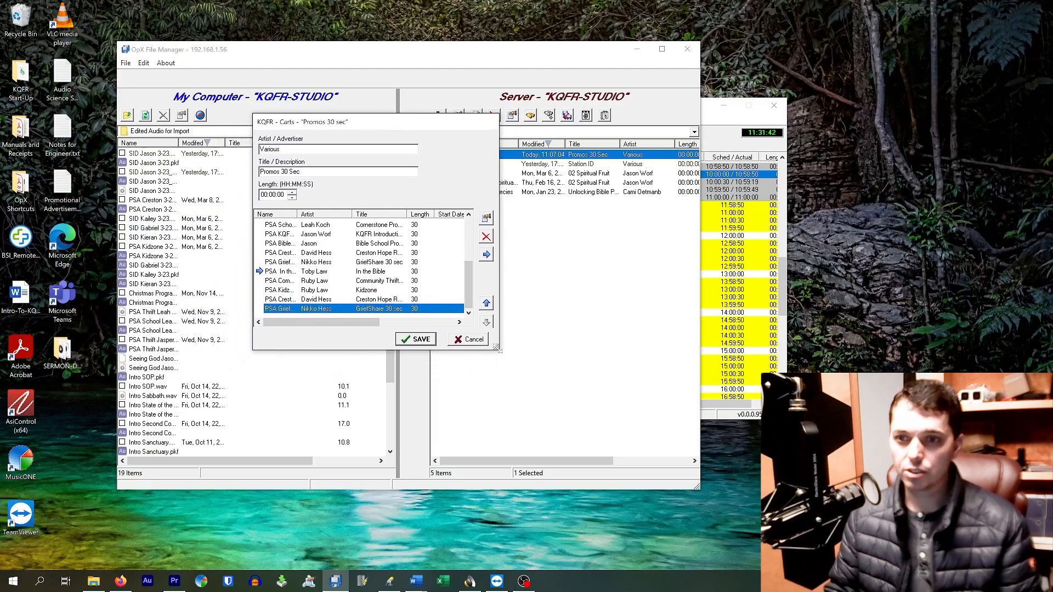
{"action": "left_click_drag", "start_coordinate": [497, 348], "coordinate": [591, 522]}
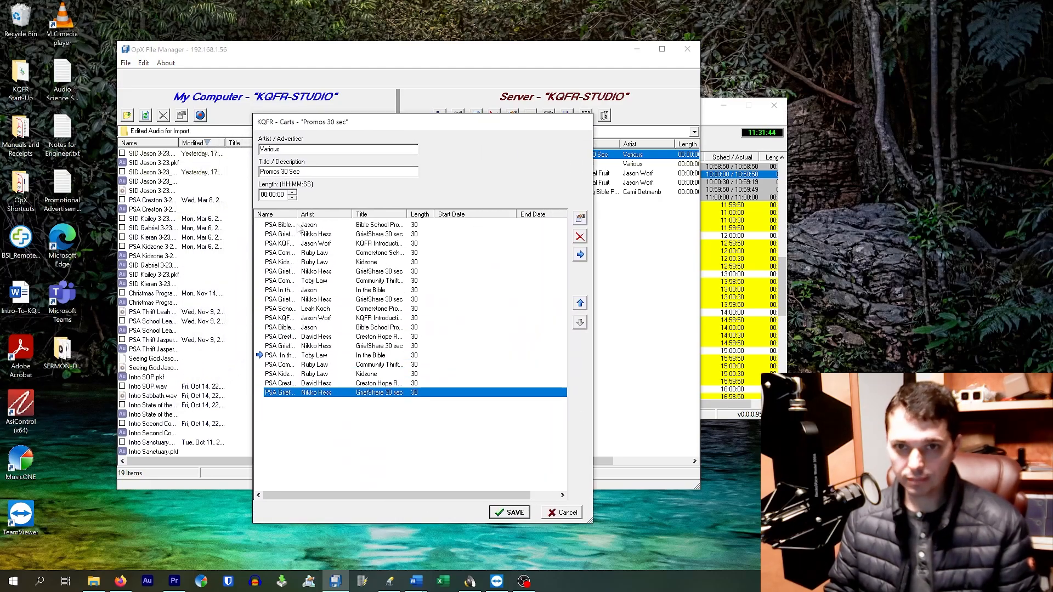
Move the cart's play pointer from the lower In the Bible promo to the lower Kidzone promo.
{"action": "left_click", "coordinate": [308, 357]}
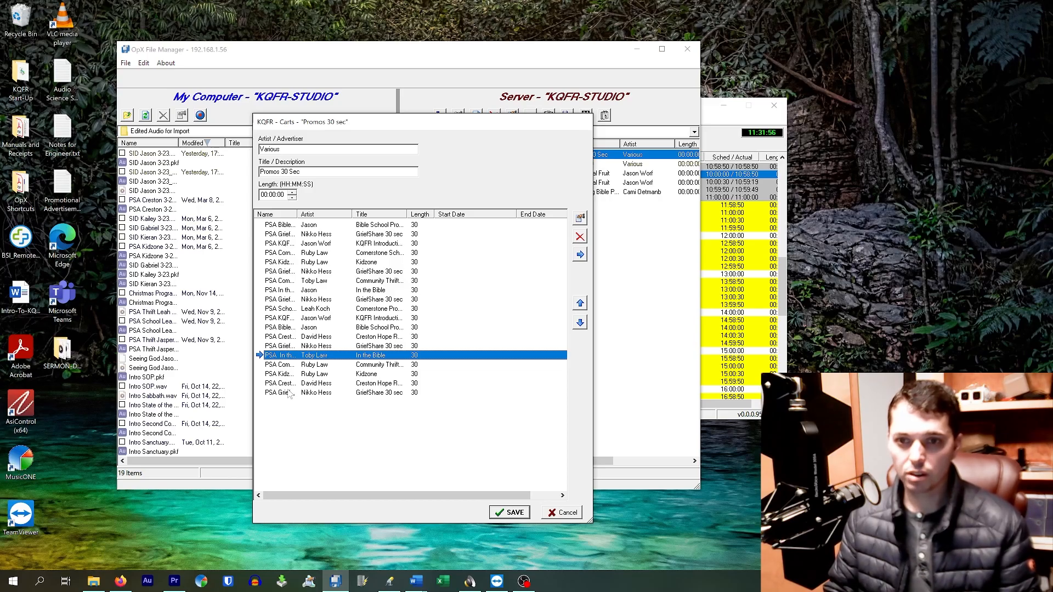
{"action": "left_click", "coordinate": [342, 376]}
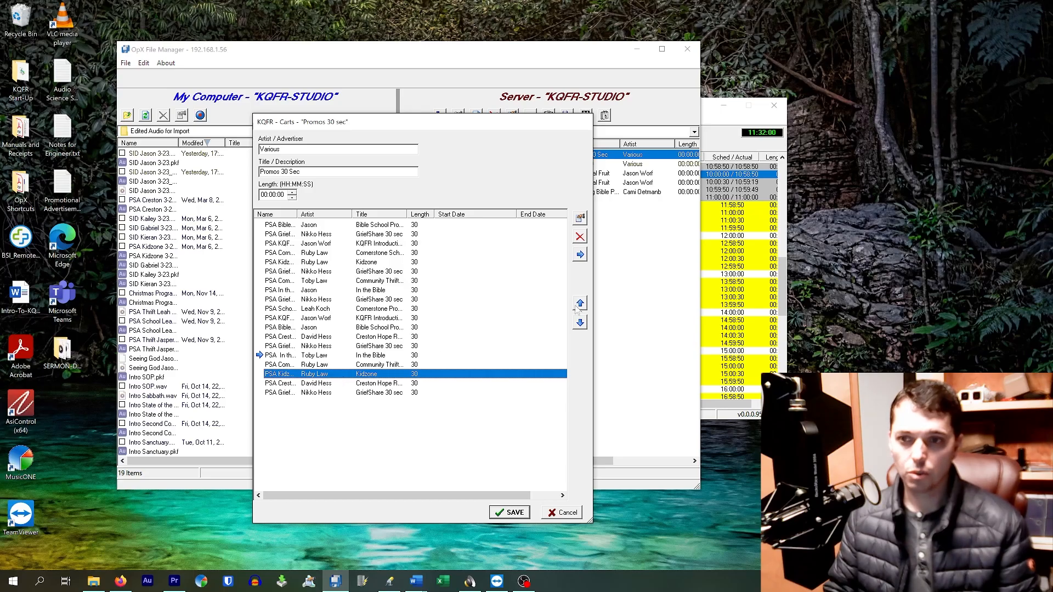
{"action": "left_click", "coordinate": [579, 255]}
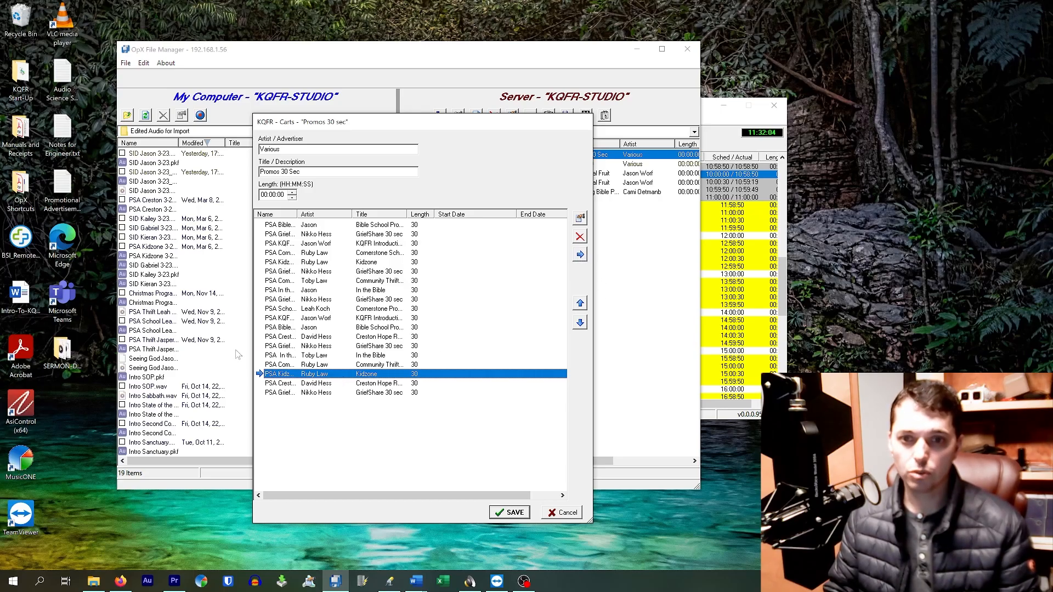
Return the play pointer to the lower In the Bible promo and close the Promos 30 sec cart without saving.
{"action": "left_click", "coordinate": [260, 356]}
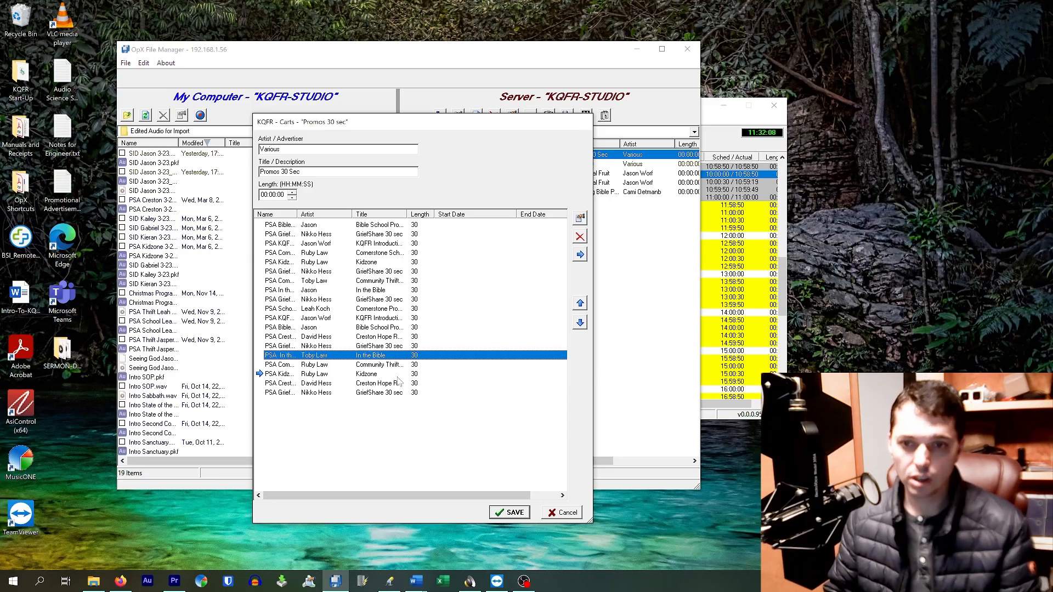
{"action": "left_click", "coordinate": [580, 255]}
{"action": "left_click", "coordinate": [360, 446]}
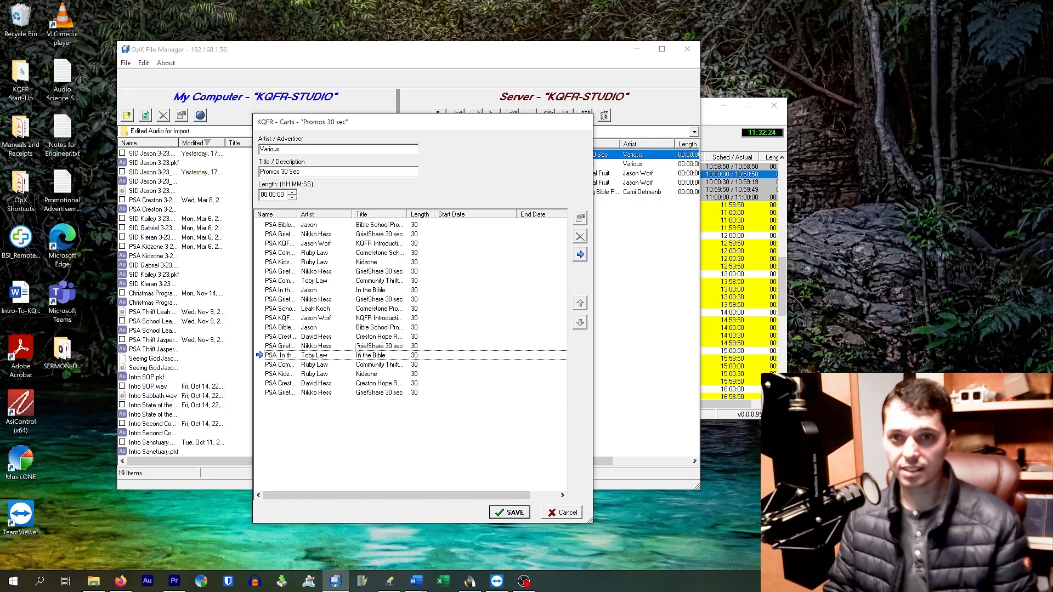
{"action": "left_click", "coordinate": [552, 517]}
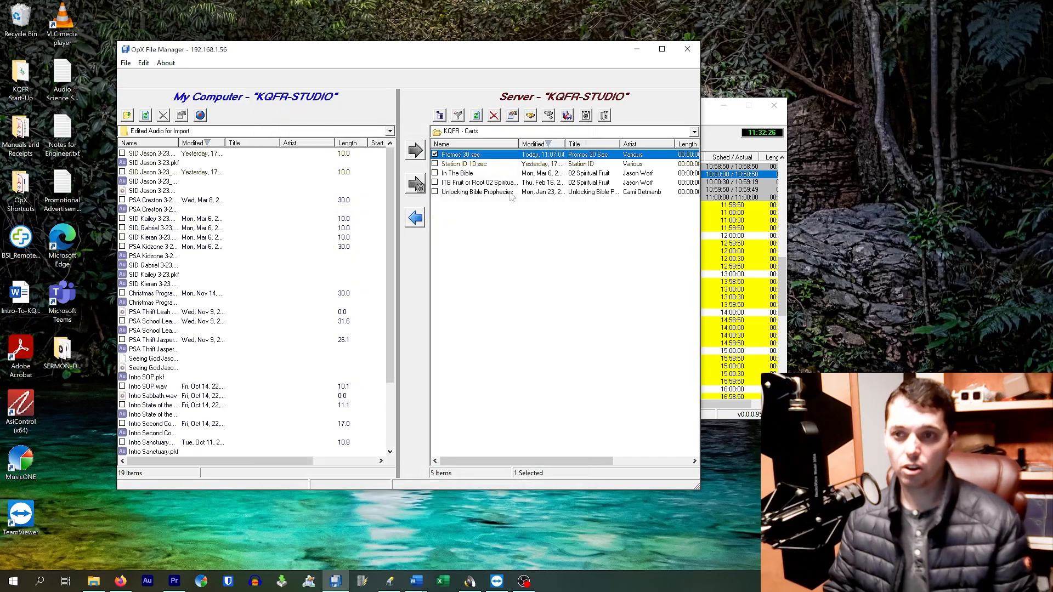
Open the Station ID 10 sec cart, look through its station ID entries, and close it without saving.
{"action": "double_click", "coordinate": [475, 165]}
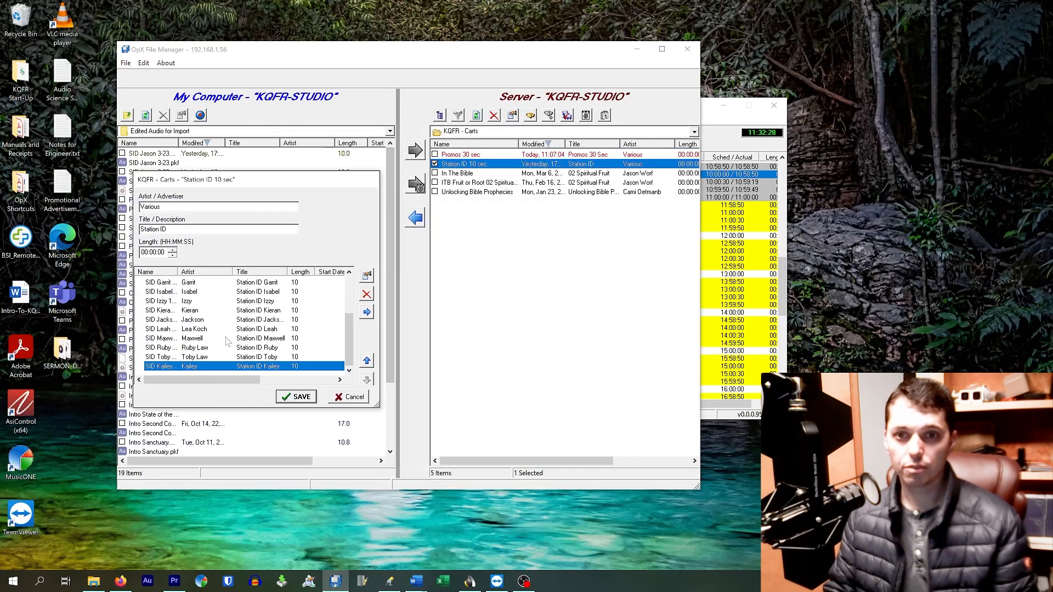
{"action": "scroll", "coordinate": [252, 322], "scroll_direction": "up", "scroll_amount": 3}
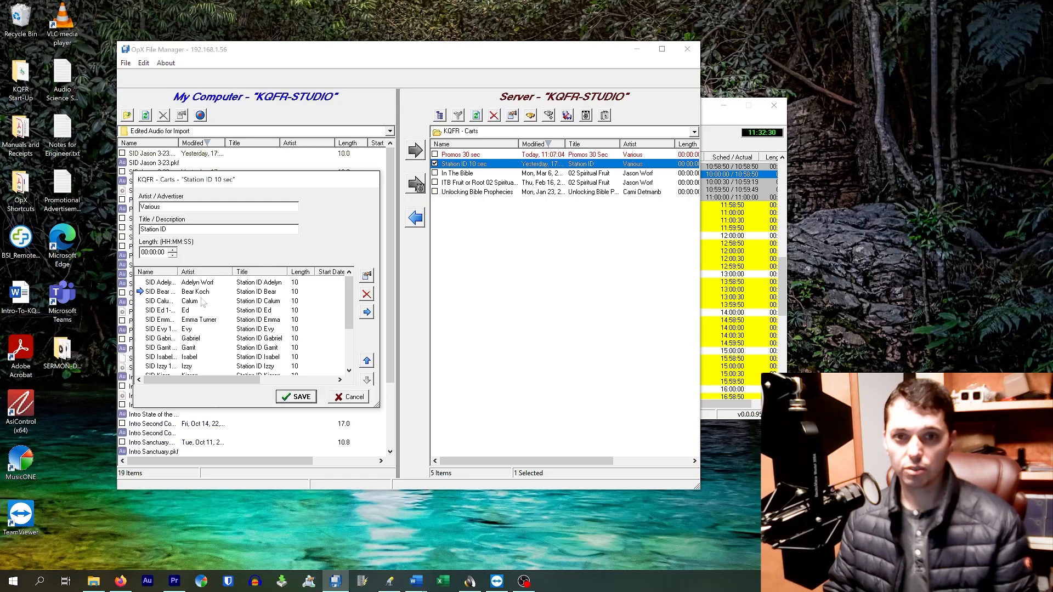
{"action": "scroll", "coordinate": [204, 305], "scroll_direction": "down", "scroll_amount": 3}
{"action": "left_click", "coordinate": [338, 400]}
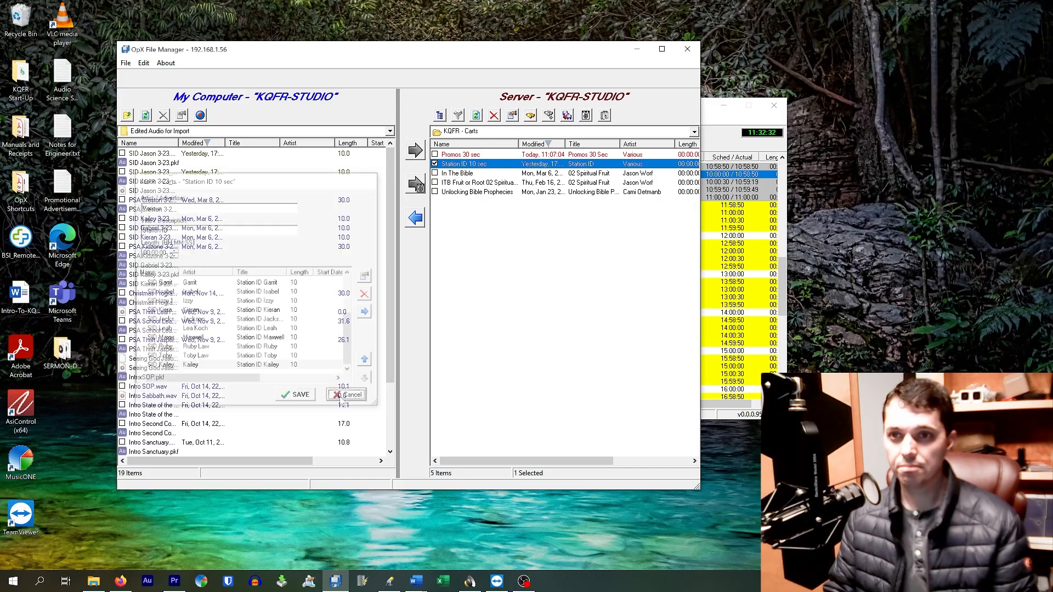
Open the In The Bible cart, step through its programs from 09 Truth Teller to 04 Through Fire, and close it without saving.
{"action": "double_click", "coordinate": [478, 174]}
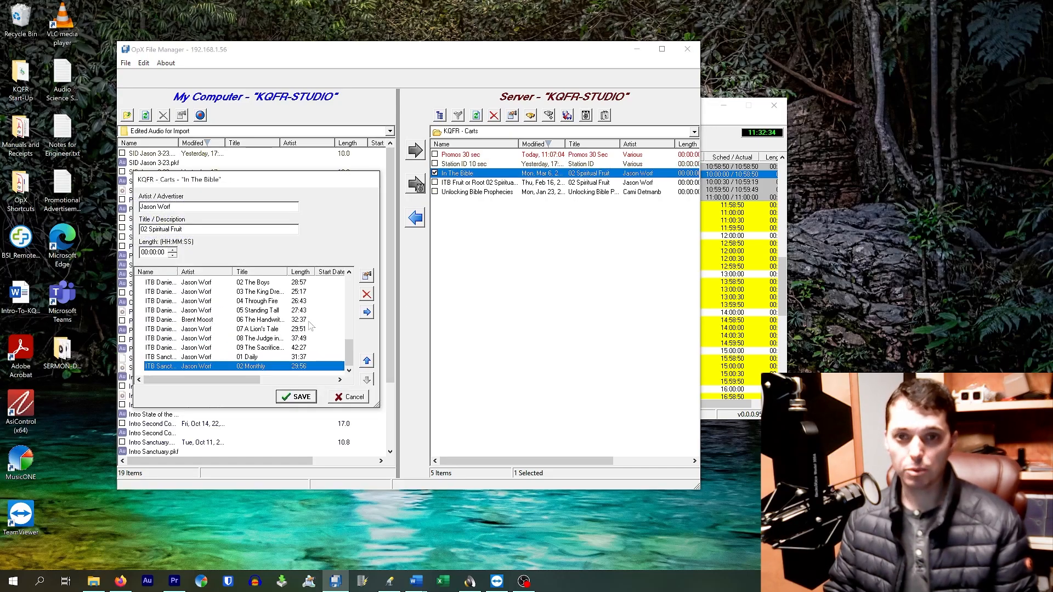
{"action": "scroll", "coordinate": [283, 324], "scroll_direction": "up", "scroll_amount": 3}
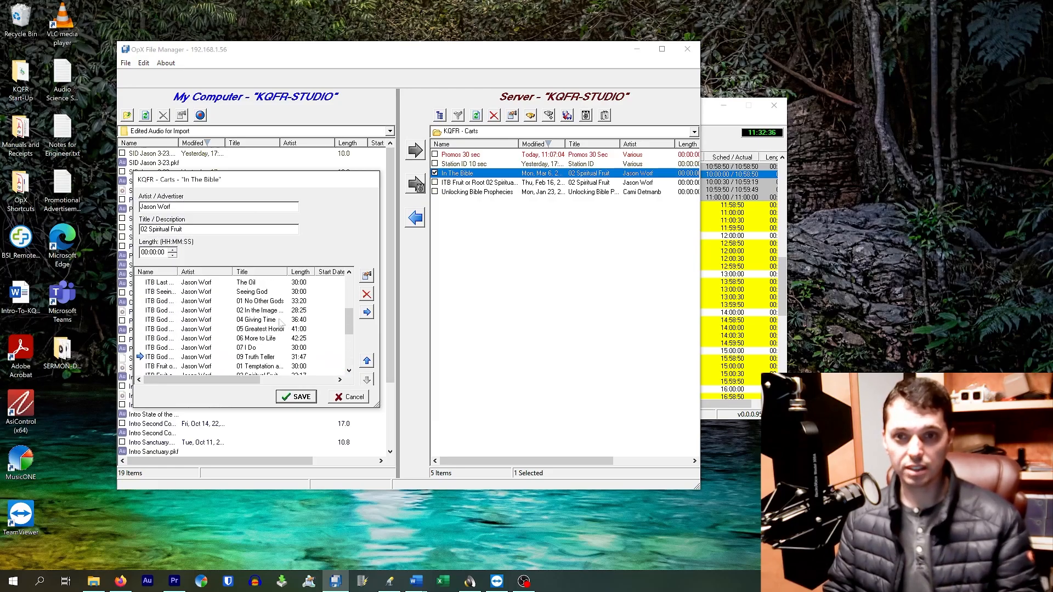
{"action": "left_click", "coordinate": [191, 358]}
{"action": "scroll", "coordinate": [246, 366], "scroll_direction": "down", "scroll_amount": 2}
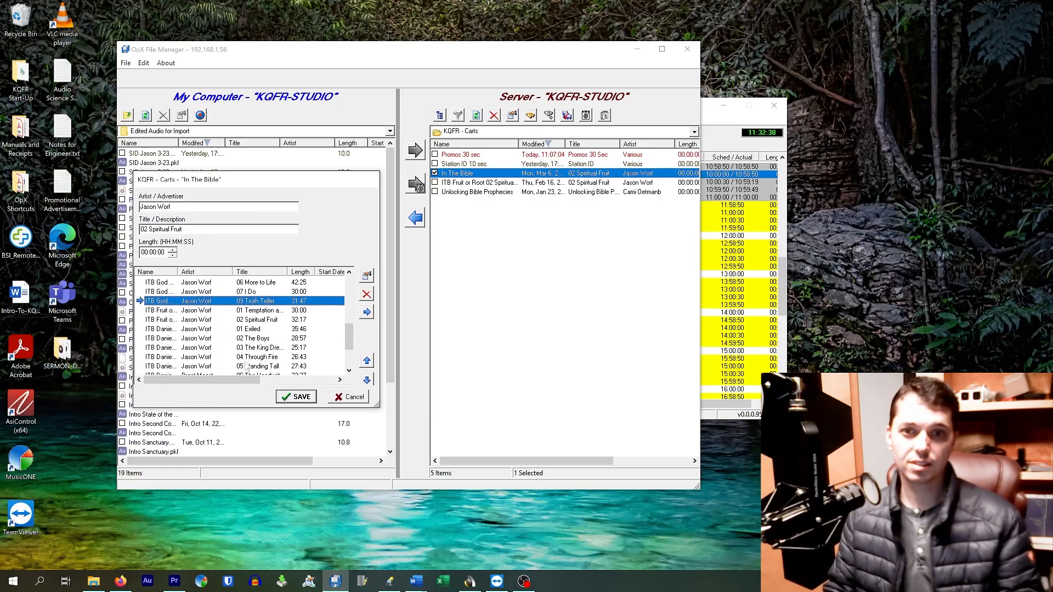
{"action": "left_click", "coordinate": [239, 311]}
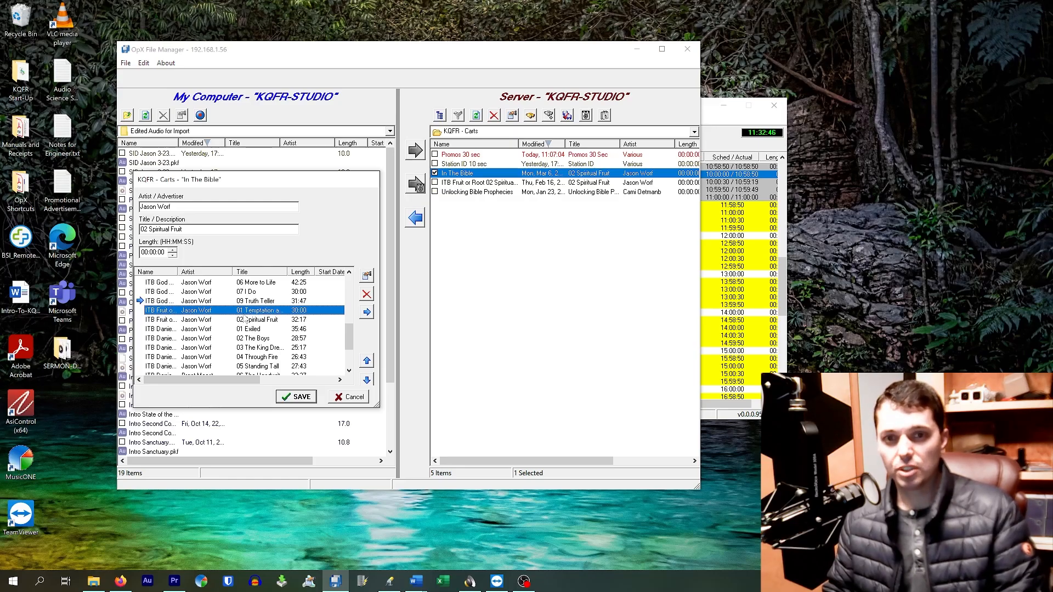
{"action": "left_click", "coordinate": [246, 320]}
{"action": "left_click", "coordinate": [254, 330]}
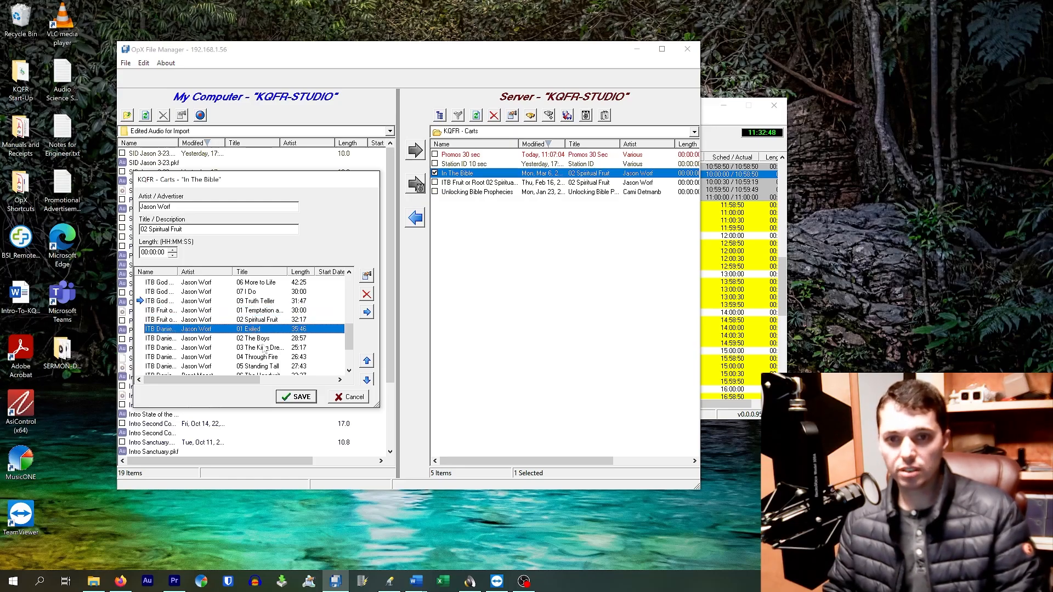
{"action": "left_click", "coordinate": [263, 339]}
{"action": "left_click", "coordinate": [266, 347]}
{"action": "left_click", "coordinate": [272, 358]}
{"action": "scroll", "coordinate": [276, 366], "scroll_direction": "down", "scroll_amount": 2}
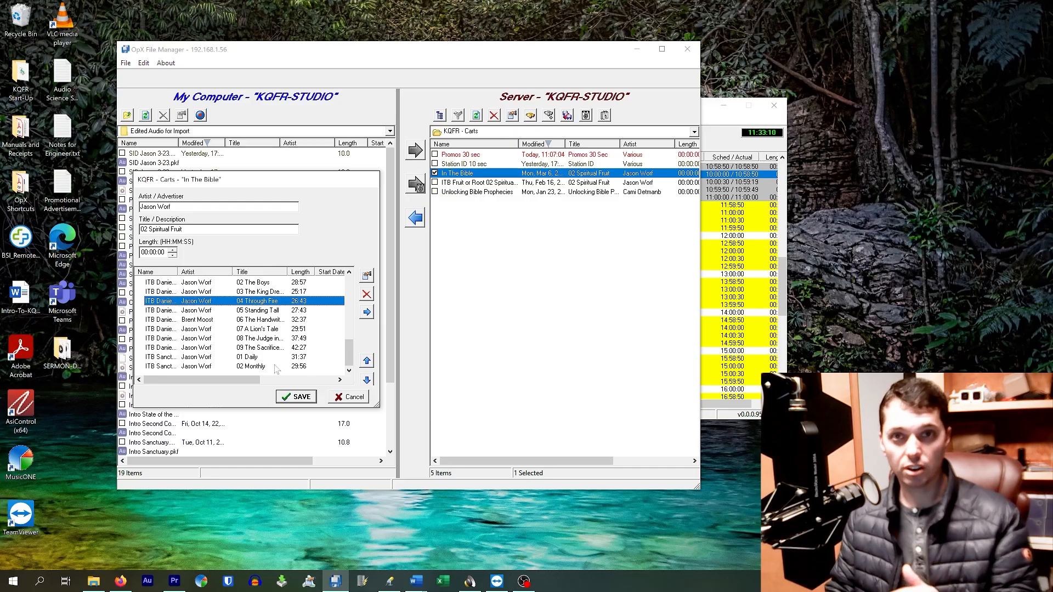
{"action": "left_click", "coordinate": [341, 398]}
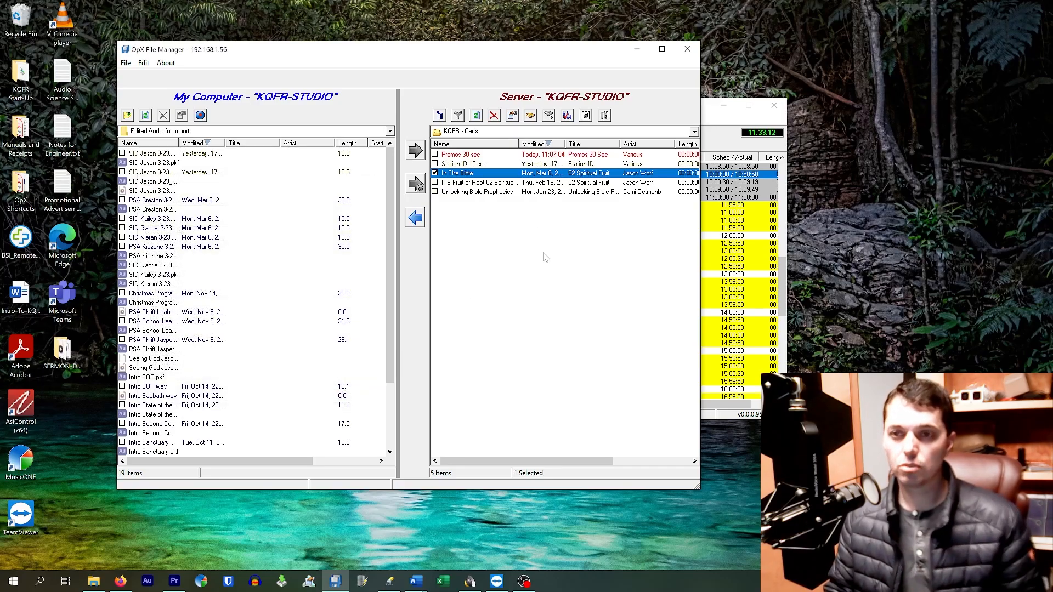
Select the first SID 3-23 audio file on the computer and open the server's Promos folder as its destination.
{"action": "left_click", "coordinate": [463, 164]}
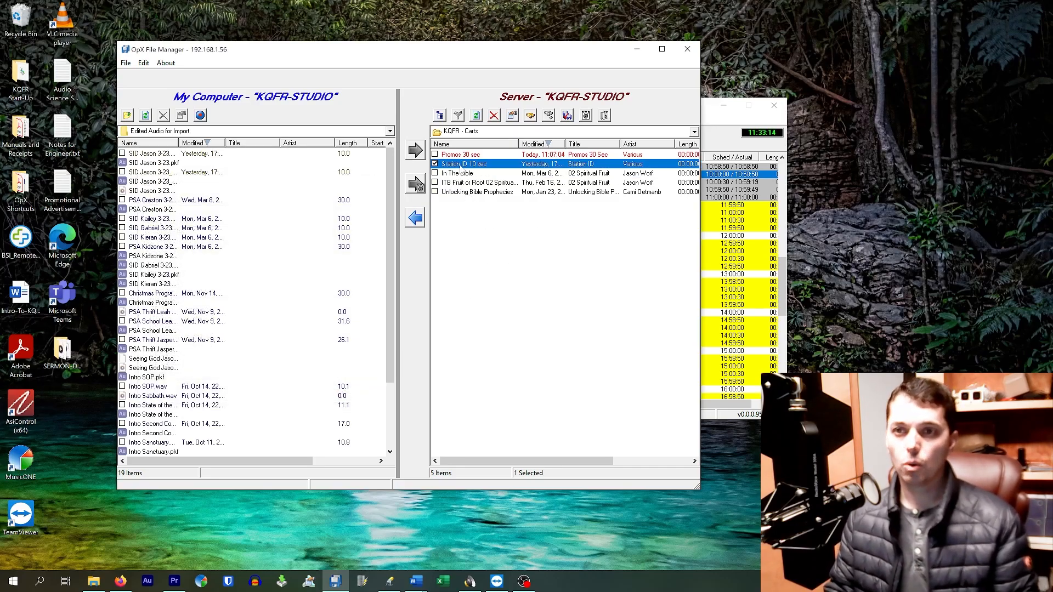
{"action": "left_click", "coordinate": [128, 154]}
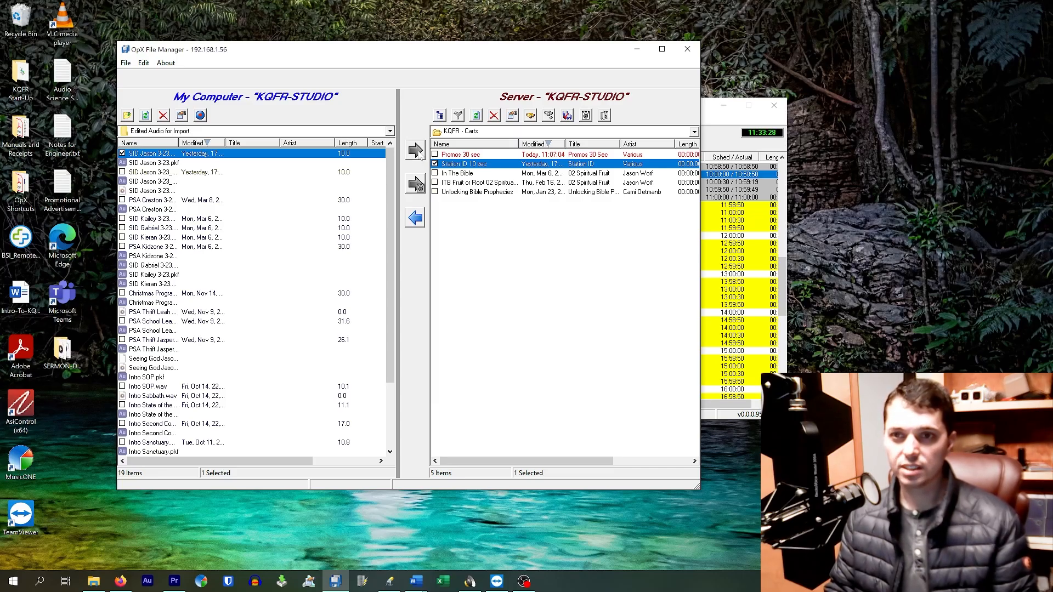
{"action": "left_click", "coordinate": [504, 135]}
{"action": "left_click", "coordinate": [473, 227]}
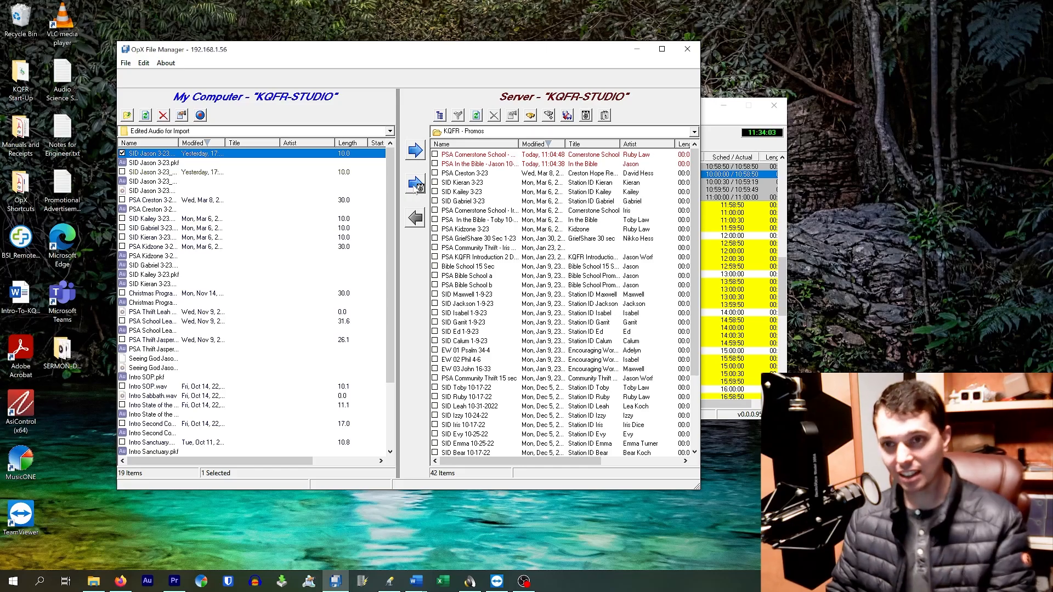
Start importing the selected SID file into a cart and enter Station ID 10 sec as the cart name.
{"action": "left_click", "coordinate": [416, 184]}
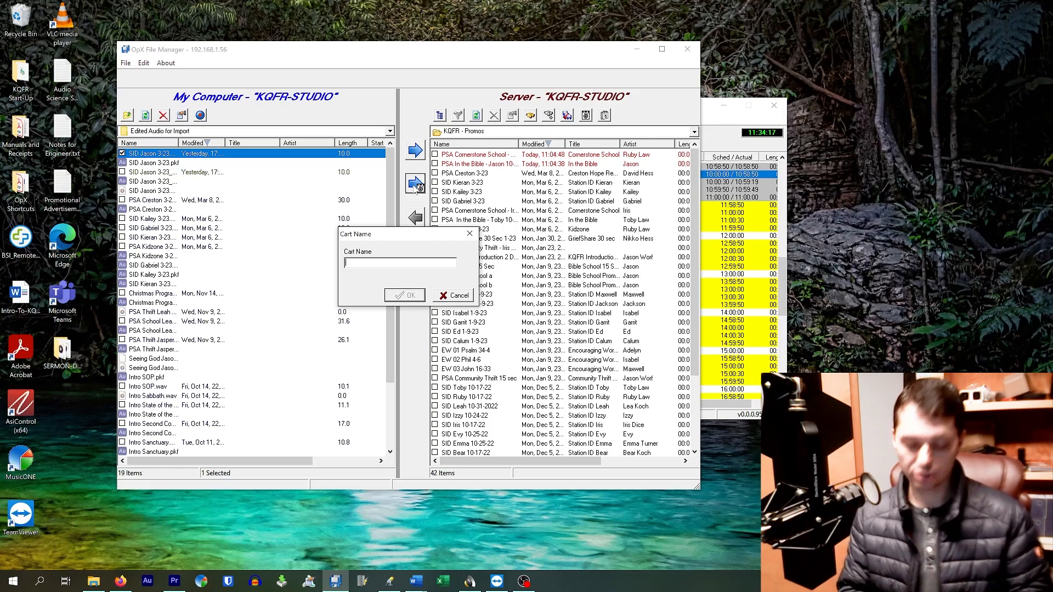
{"action": "type", "text": "Station ID"}
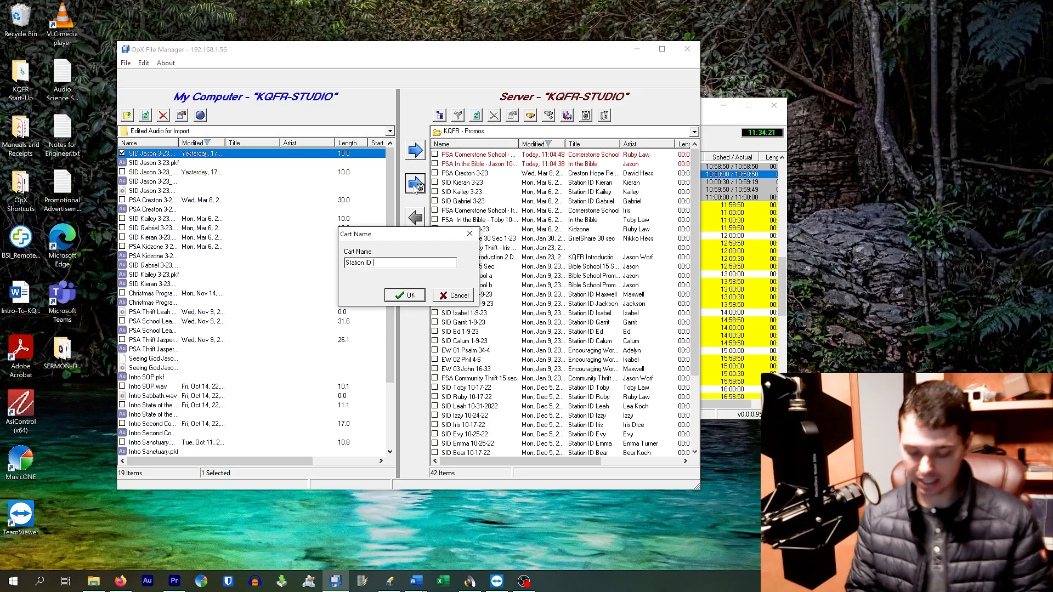
{"action": "type", "text": " 10 sec"}
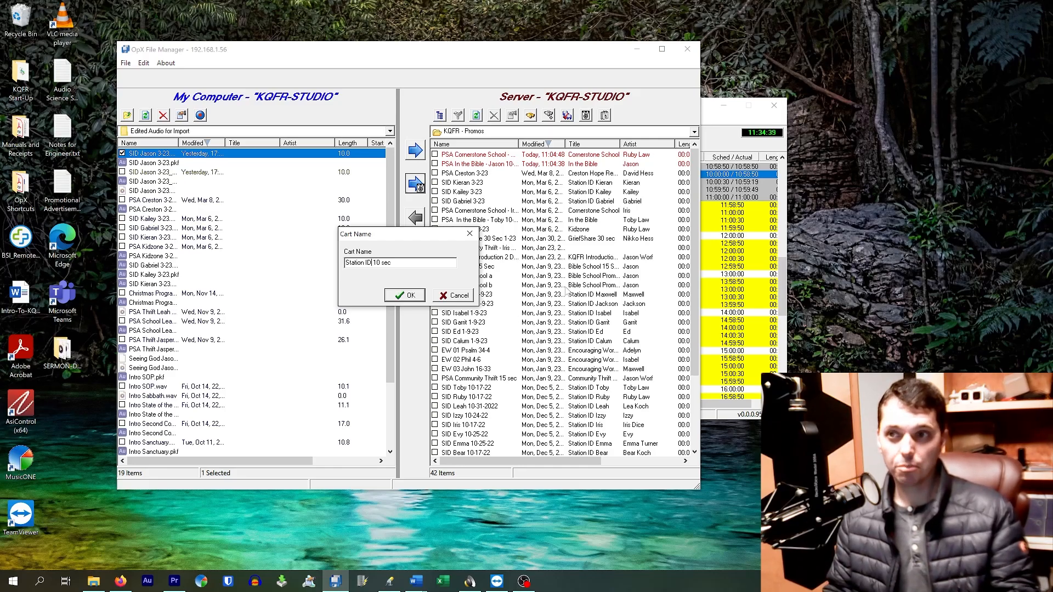
Compare the cart name with item 52 in Audio Server's log, return to OpX File Manager, and try adding an s after ID before removing it.
{"action": "left_click", "coordinate": [717, 138]}
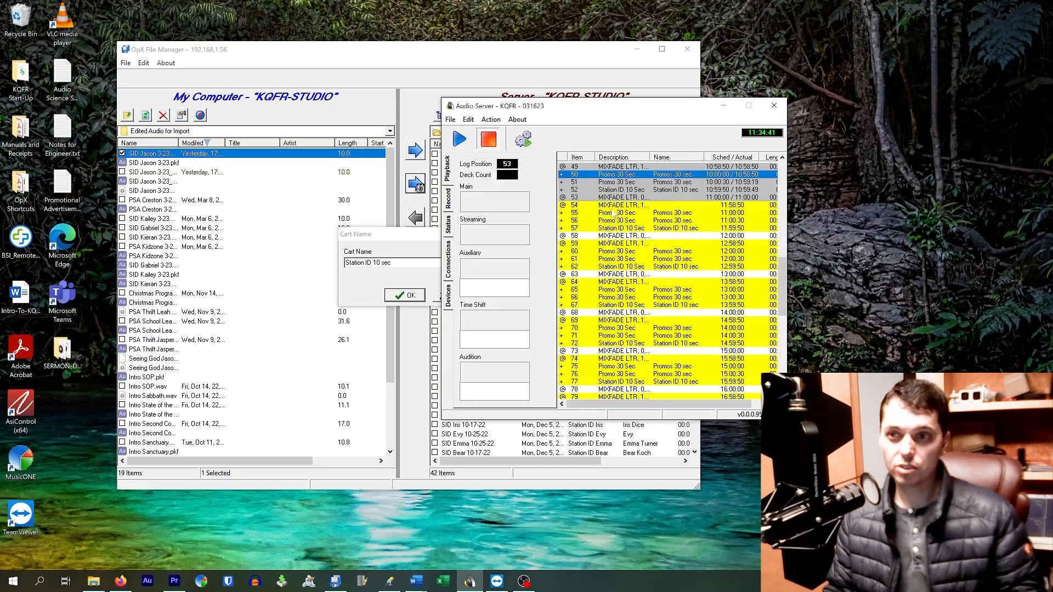
{"action": "left_click", "coordinate": [626, 190]}
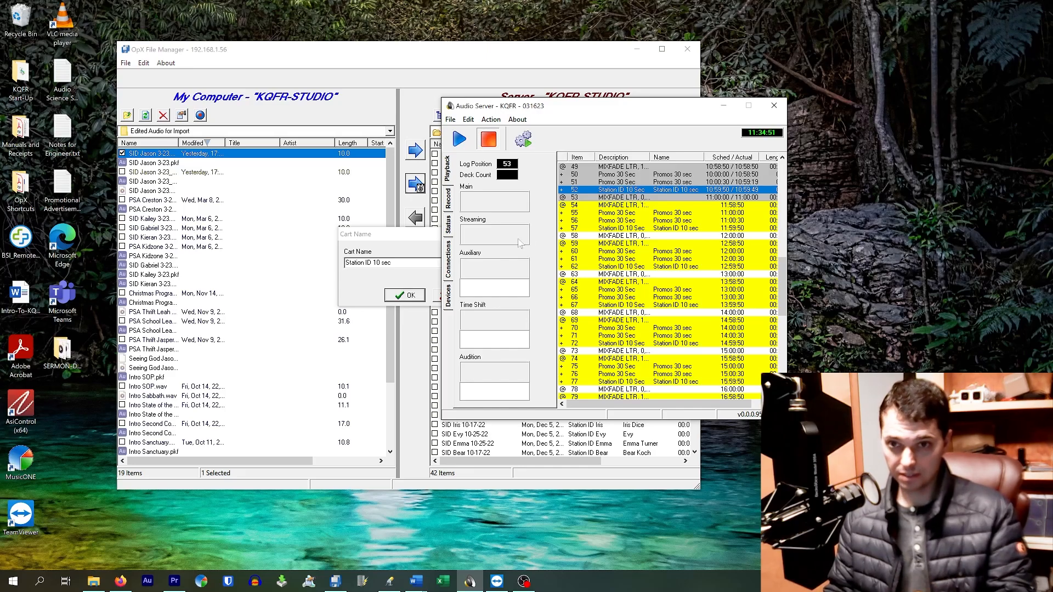
{"action": "left_click", "coordinate": [414, 254]}
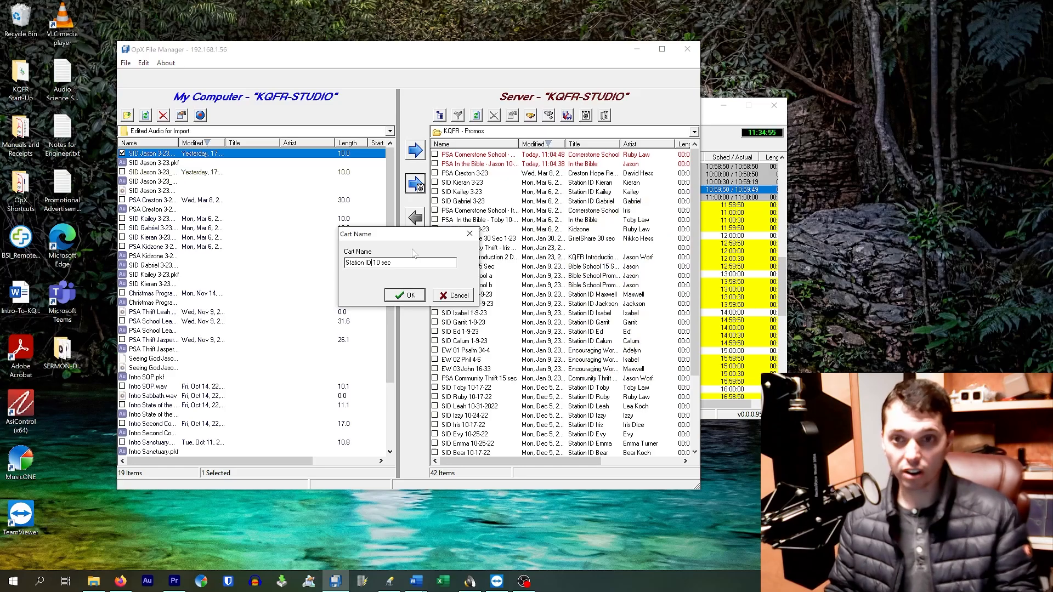
{"action": "type", "text": "s"}
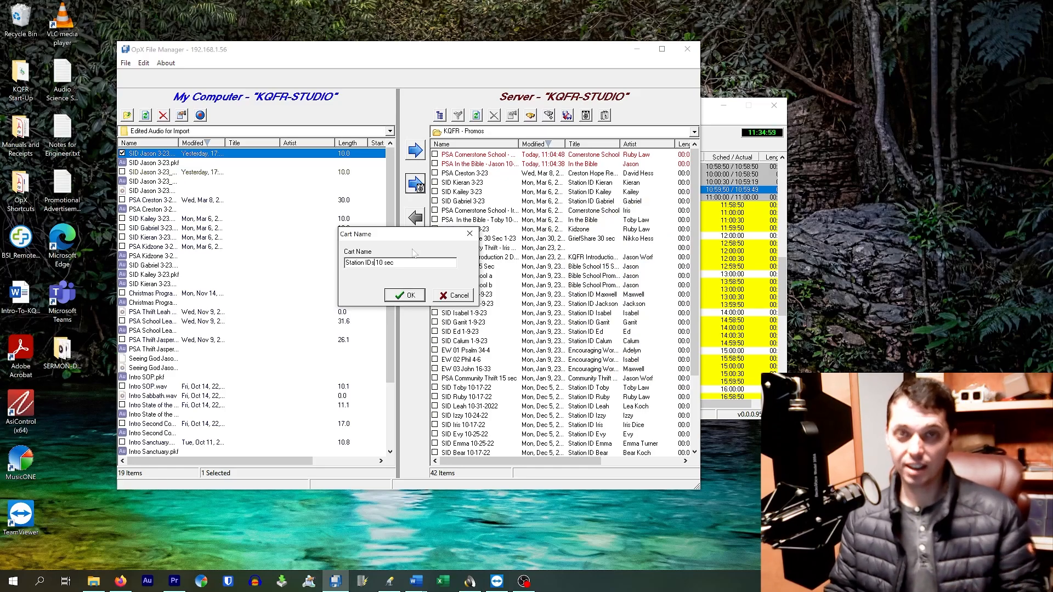
{"action": "key", "text": "BackSpace"}
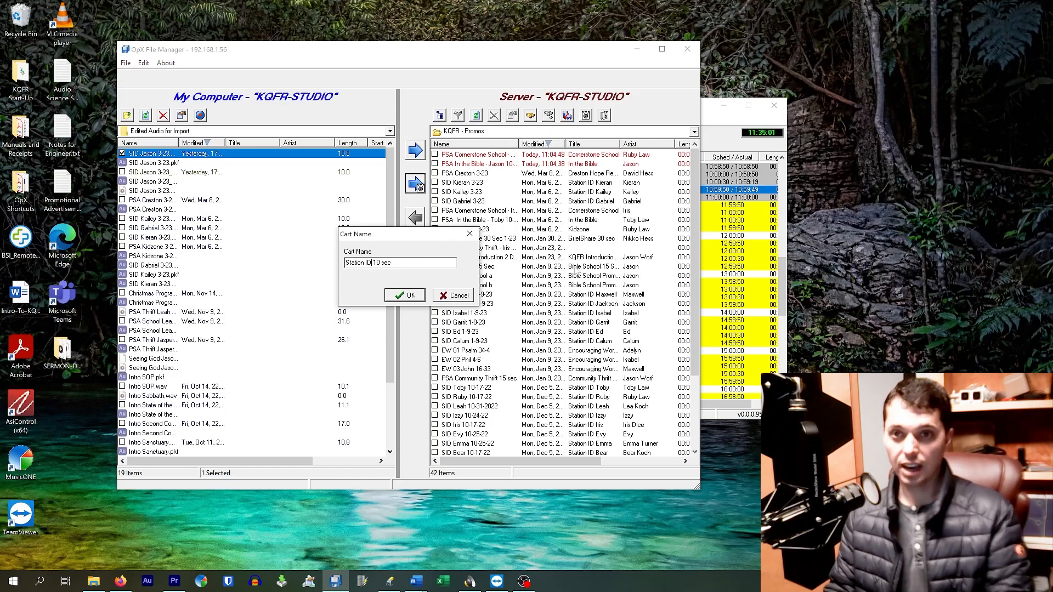
Check the station ID name against Audio Server's log, then import the SID file into the Station ID 10 sec cart and save the cart.
{"action": "left_click", "coordinate": [734, 130]}
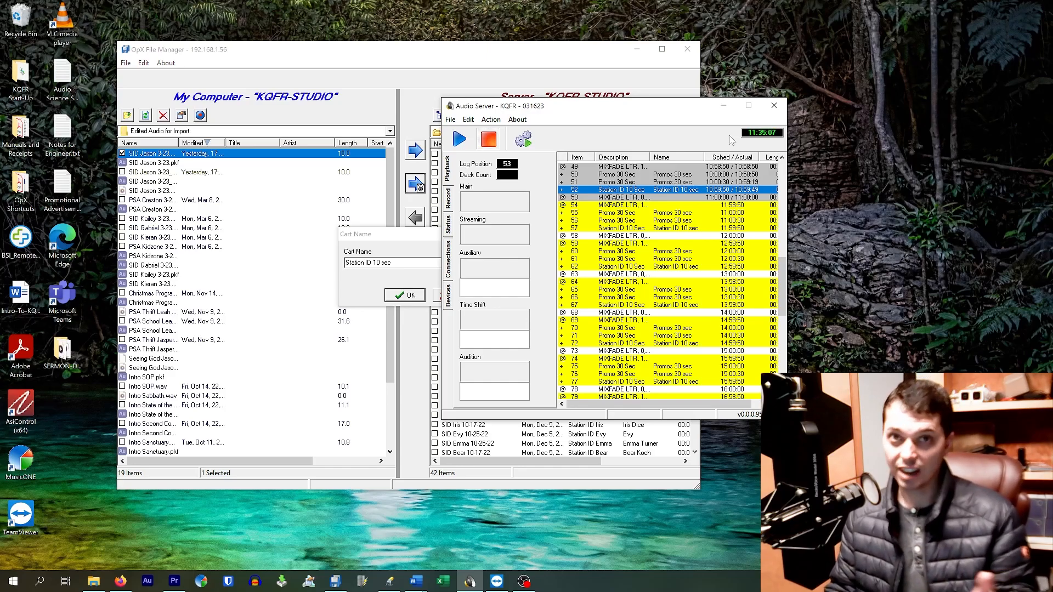
{"action": "left_click", "coordinate": [408, 252]}
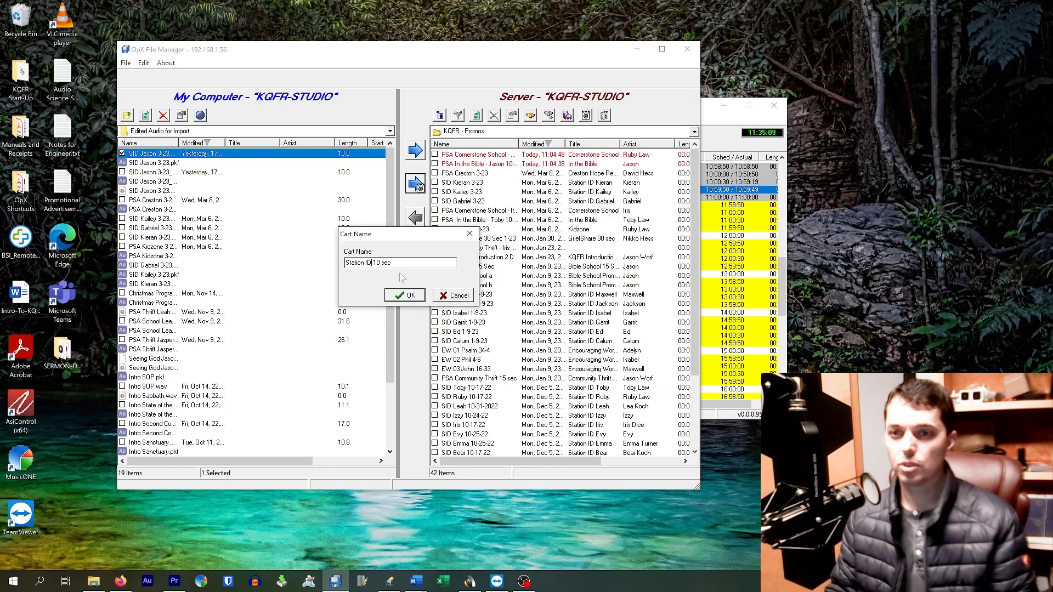
{"action": "left_click", "coordinate": [406, 296]}
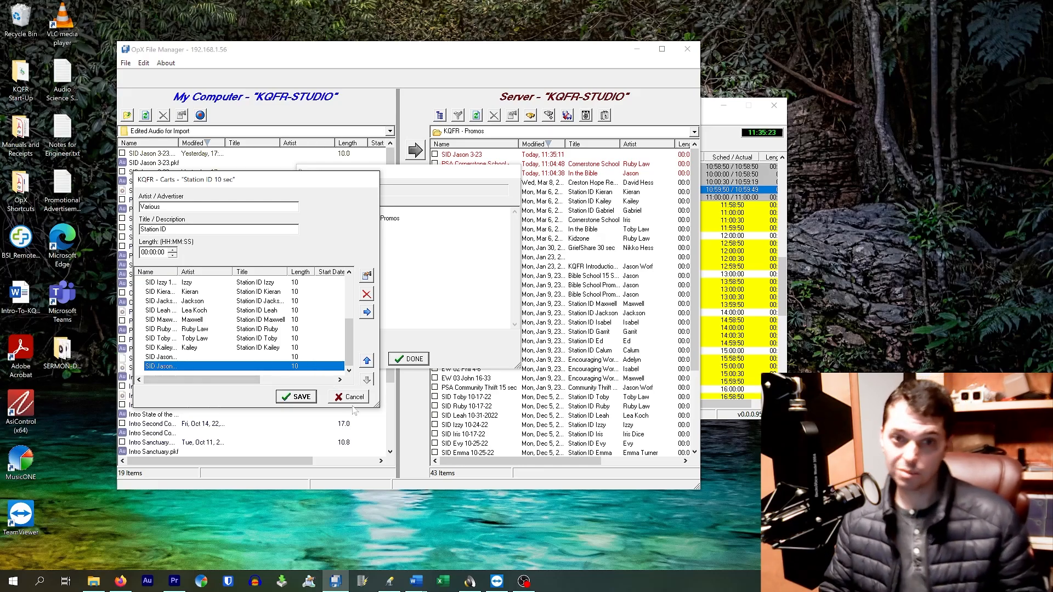
{"action": "left_click", "coordinate": [299, 397]}
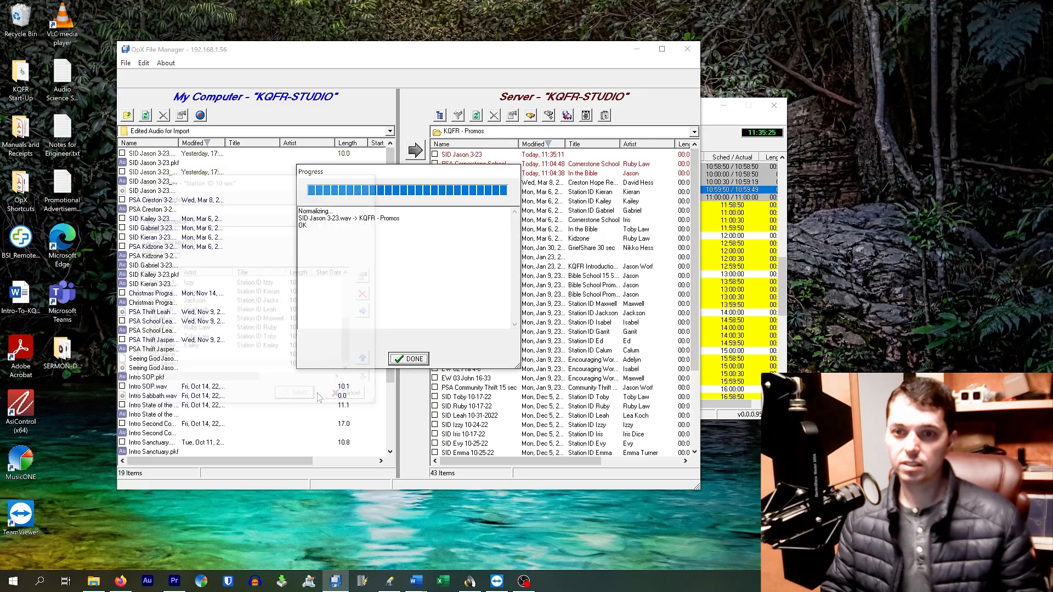
{"action": "left_click", "coordinate": [411, 358]}
Delete the newly imported SID 3-23 file from the server's Promos folder.
{"action": "left_click", "coordinate": [473, 155]}
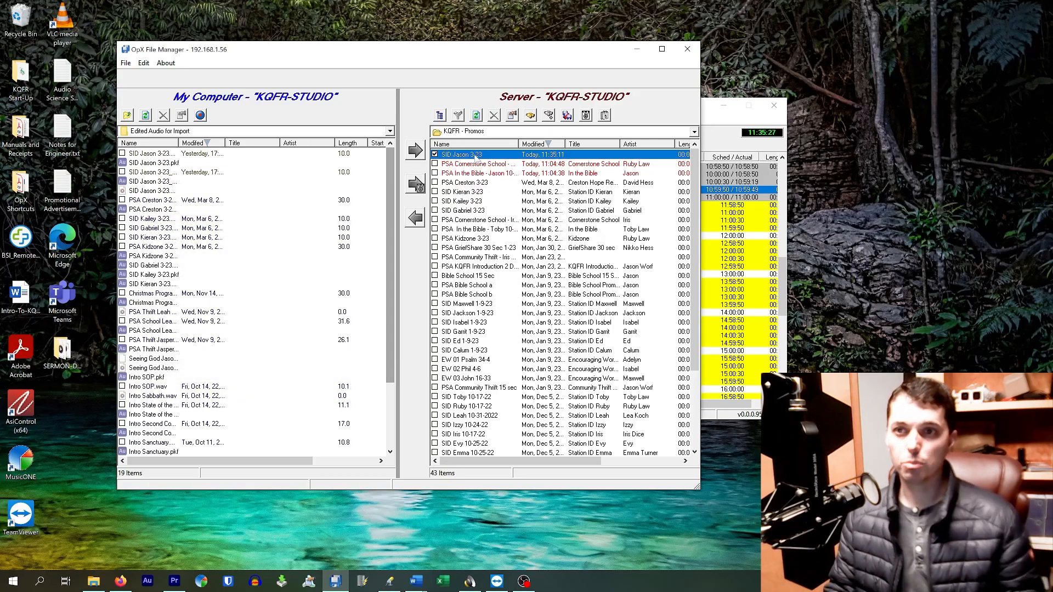
{"action": "left_click", "coordinate": [494, 116]}
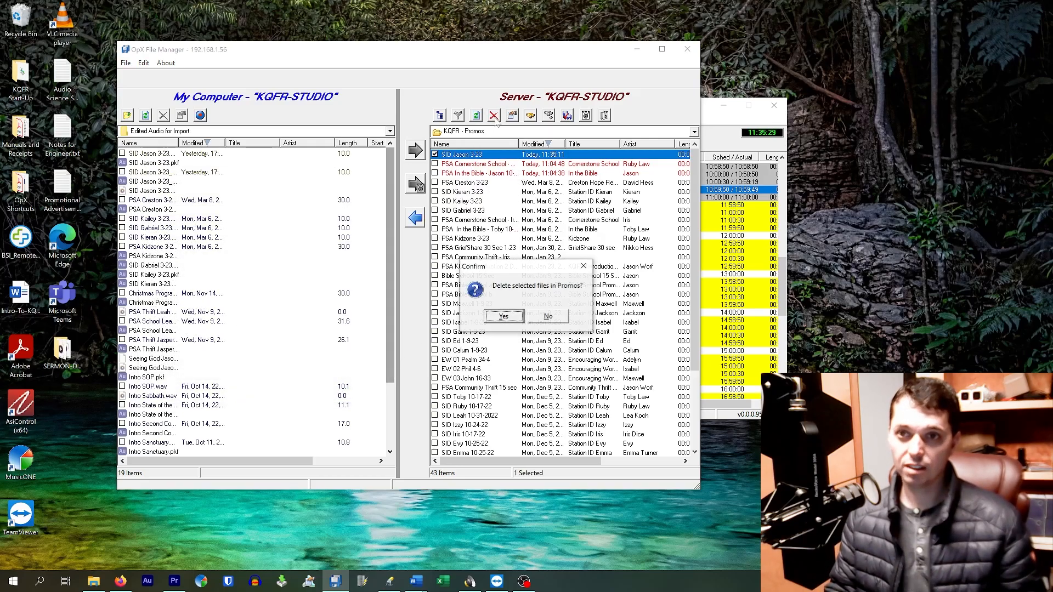
{"action": "left_click", "coordinate": [504, 317]}
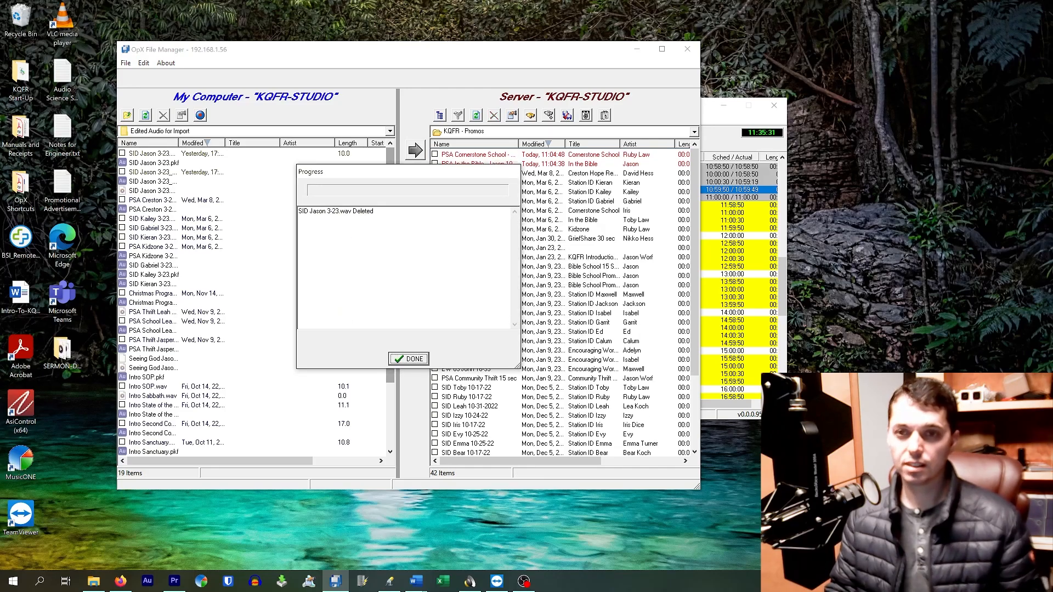
{"action": "left_click", "coordinate": [414, 360]}
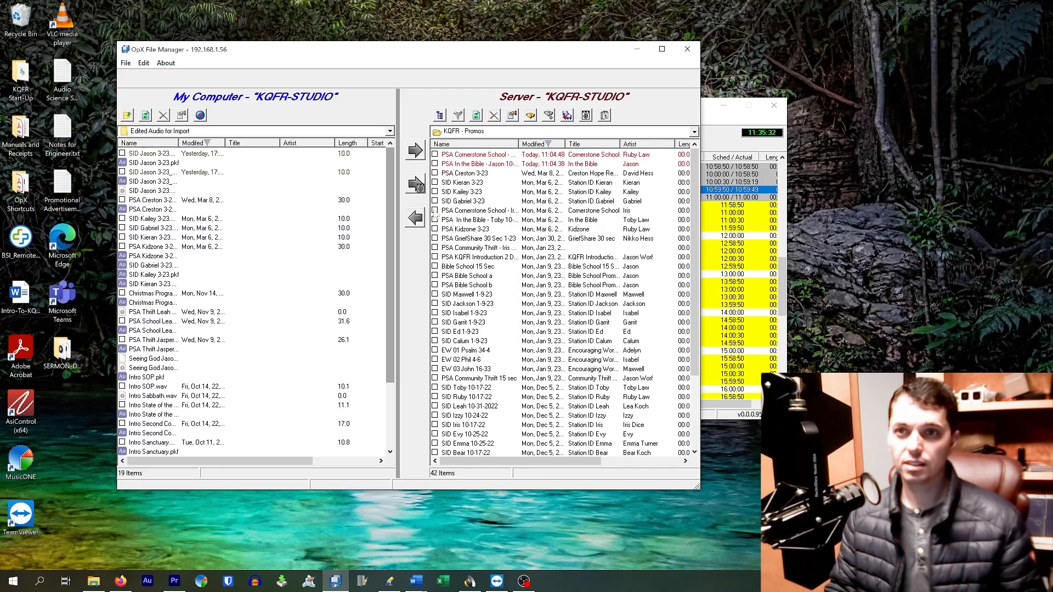
Open the Station ID 10 sec cart in the server's Carts folder, review its list of station IDs, and close it without saving.
{"action": "left_click", "coordinate": [472, 132]}
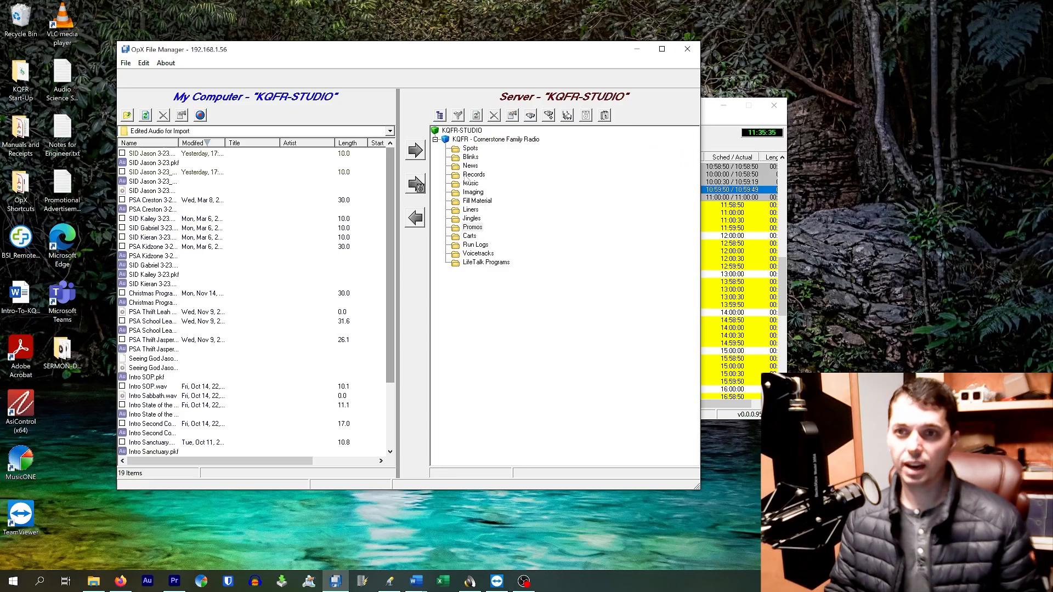
{"action": "left_click", "coordinate": [470, 238]}
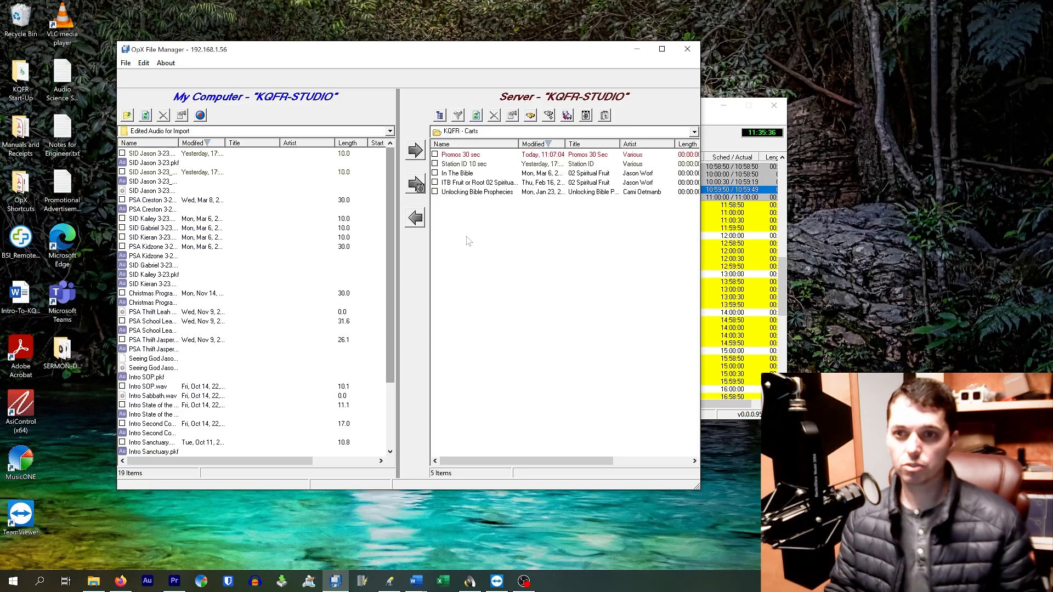
{"action": "double_click", "coordinate": [470, 165]}
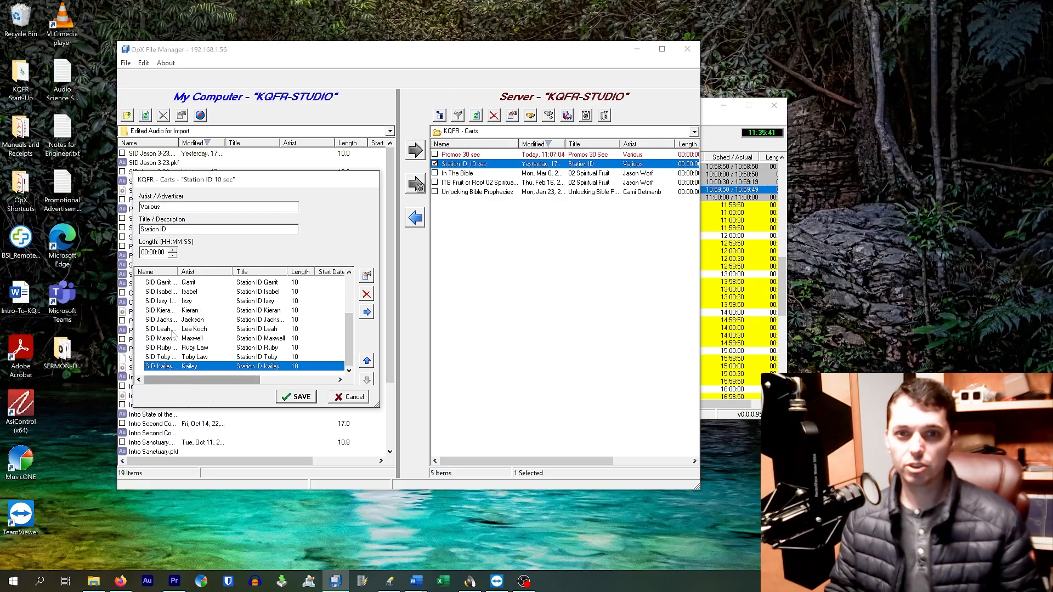
{"action": "scroll", "coordinate": [184, 323], "scroll_direction": "up", "scroll_amount": 3}
{"action": "scroll", "coordinate": [189, 329], "scroll_direction": "down", "scroll_amount": 3}
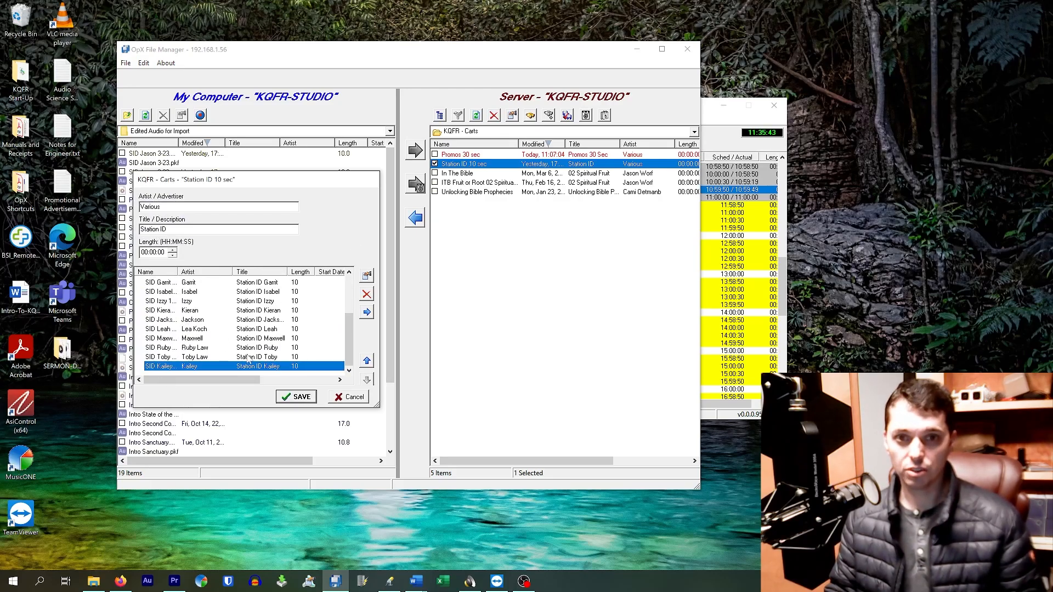
{"action": "scroll", "coordinate": [208, 351], "scroll_direction": "up", "scroll_amount": 1}
{"action": "scroll", "coordinate": [219, 366], "scroll_direction": "down", "scroll_amount": 1}
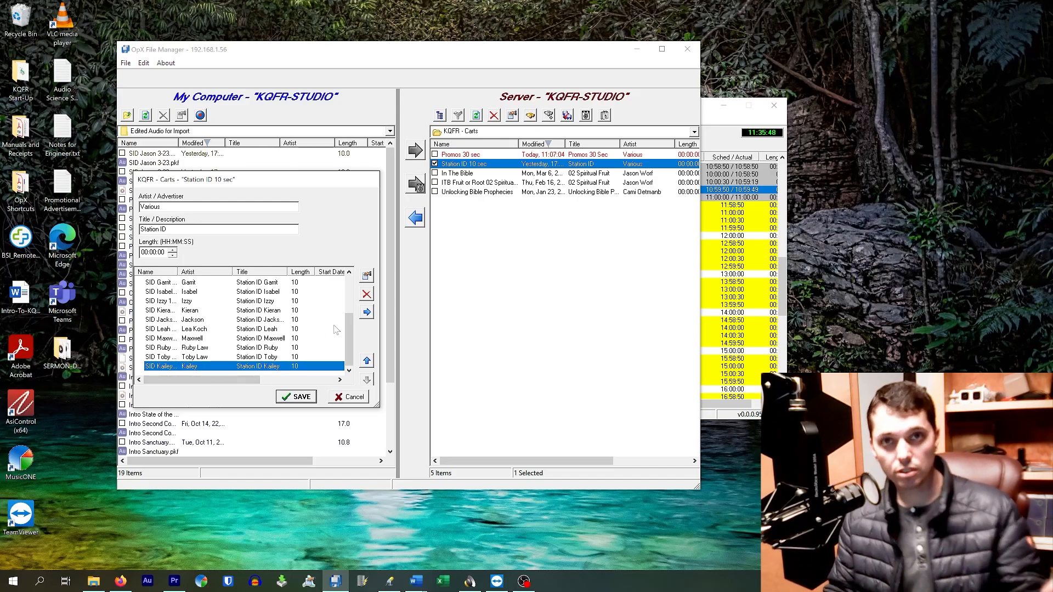
{"action": "left_click", "coordinate": [348, 398]}
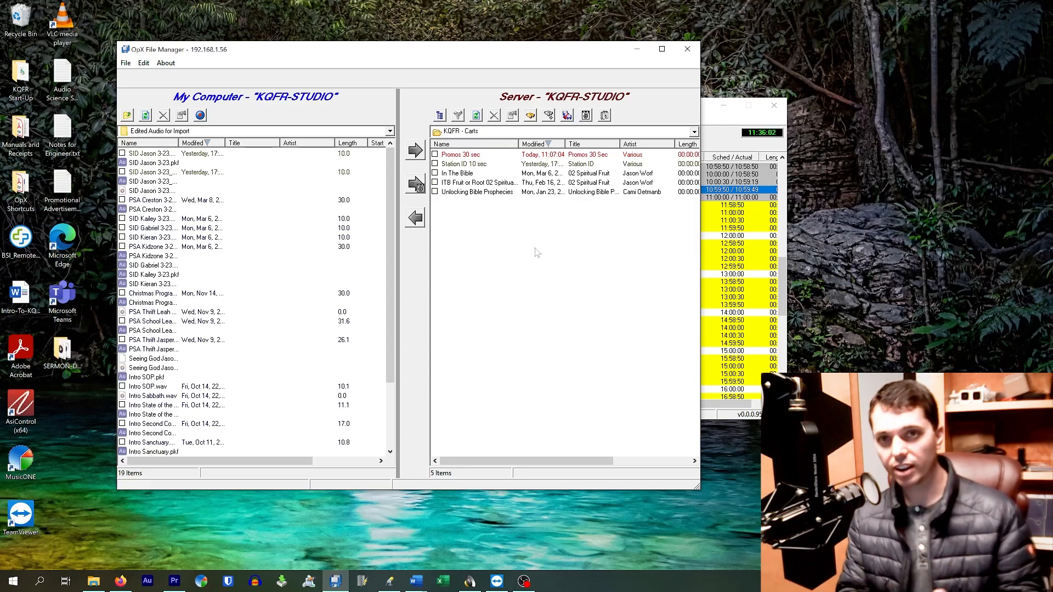
Check the contents of the Promos 30 sec cart without saving, and return to the server's Promos folder.
{"action": "left_click", "coordinate": [477, 155]}
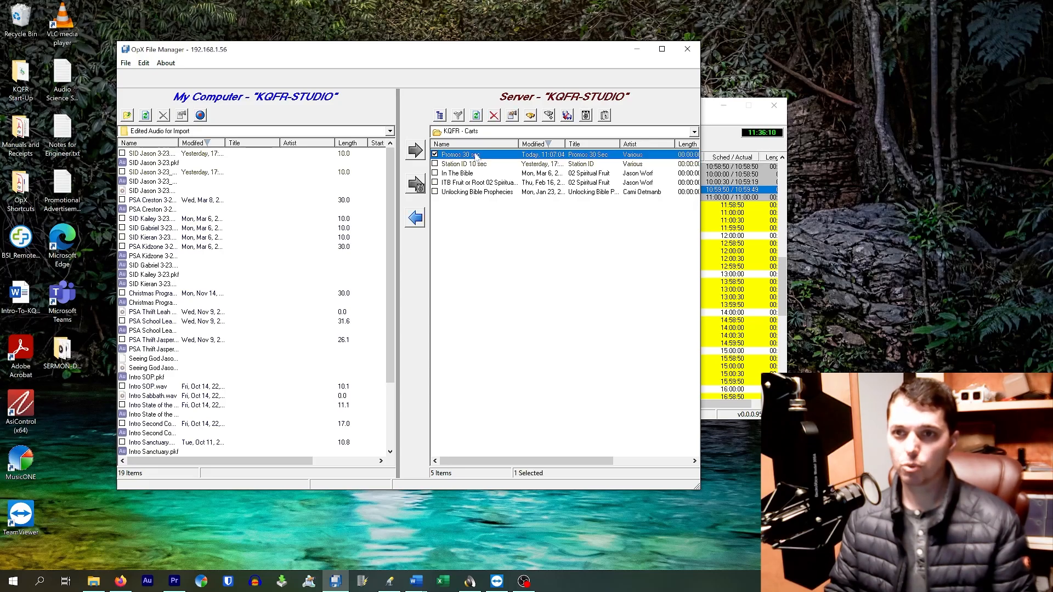
{"action": "double_click", "coordinate": [477, 156]}
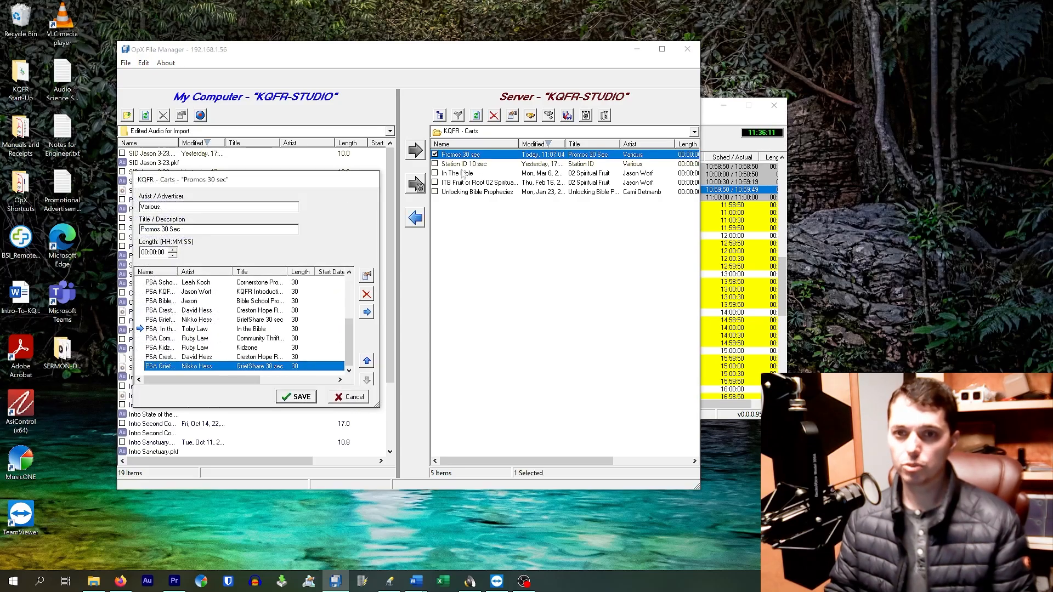
{"action": "left_click", "coordinate": [353, 396]}
{"action": "left_click", "coordinate": [465, 132]}
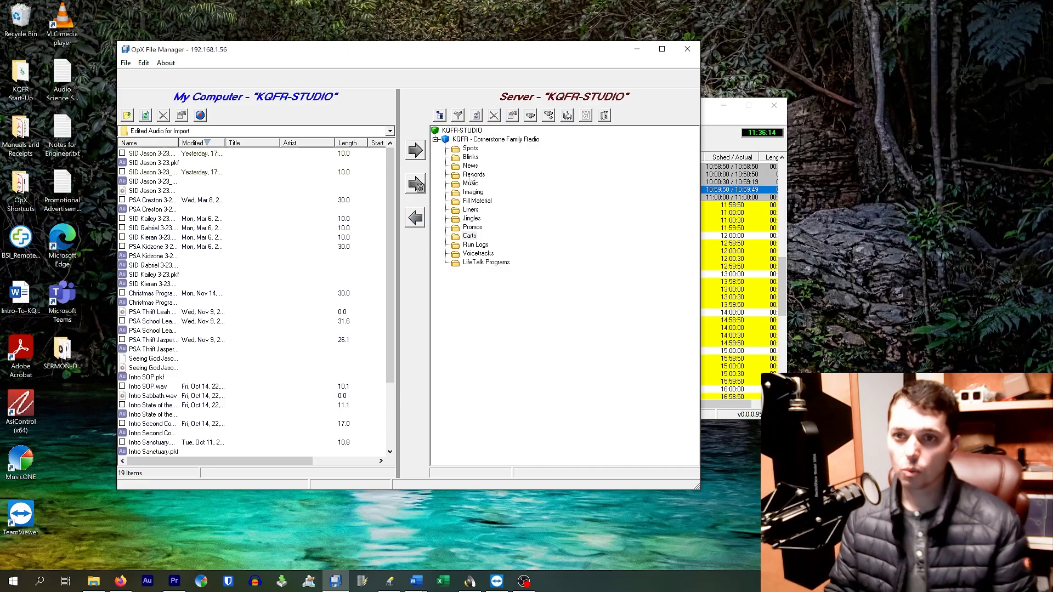
{"action": "left_click", "coordinate": [473, 226]}
Open the first PSA Cornerstone School promo, cut and restore its title, visit the artist field, and close it without saving.
{"action": "double_click", "coordinate": [473, 156]}
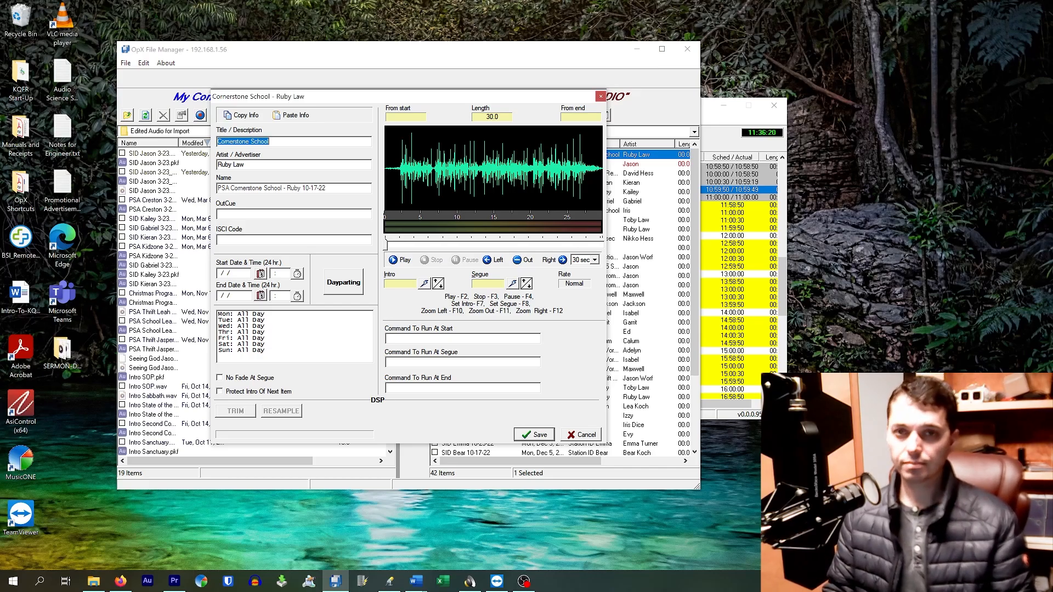
{"action": "left_click", "coordinate": [273, 142]}
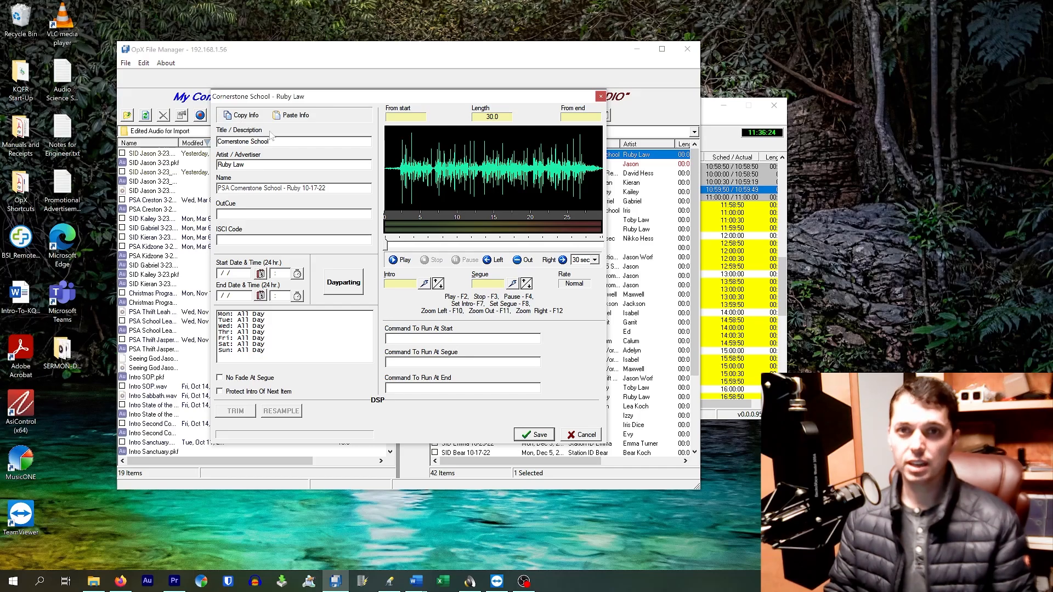
{"action": "left_click_drag", "start_coordinate": [273, 141], "coordinate": [178, 142]}
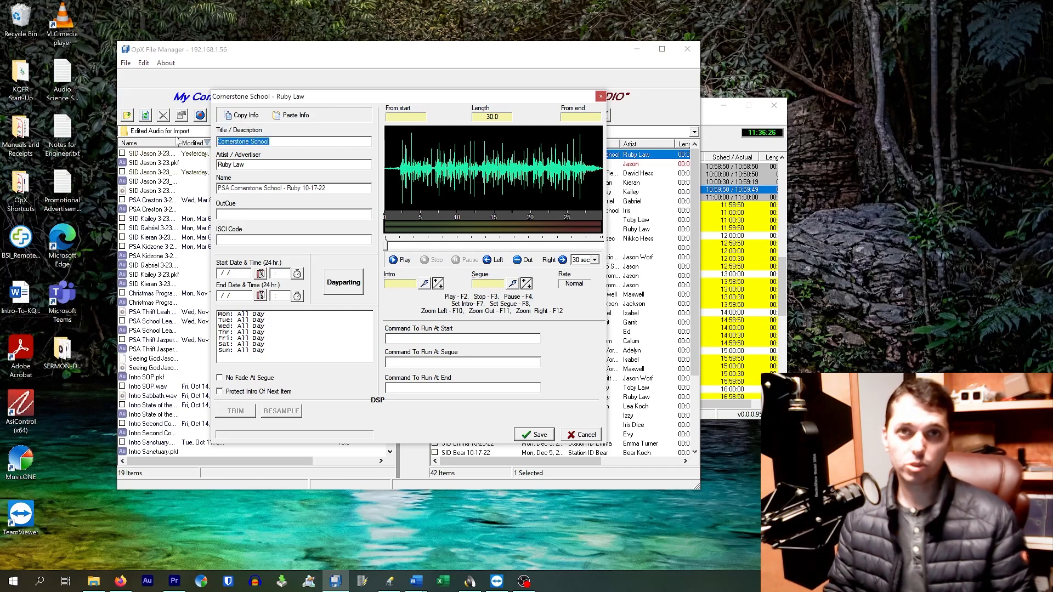
{"action": "key", "text": "ctrl+x"}
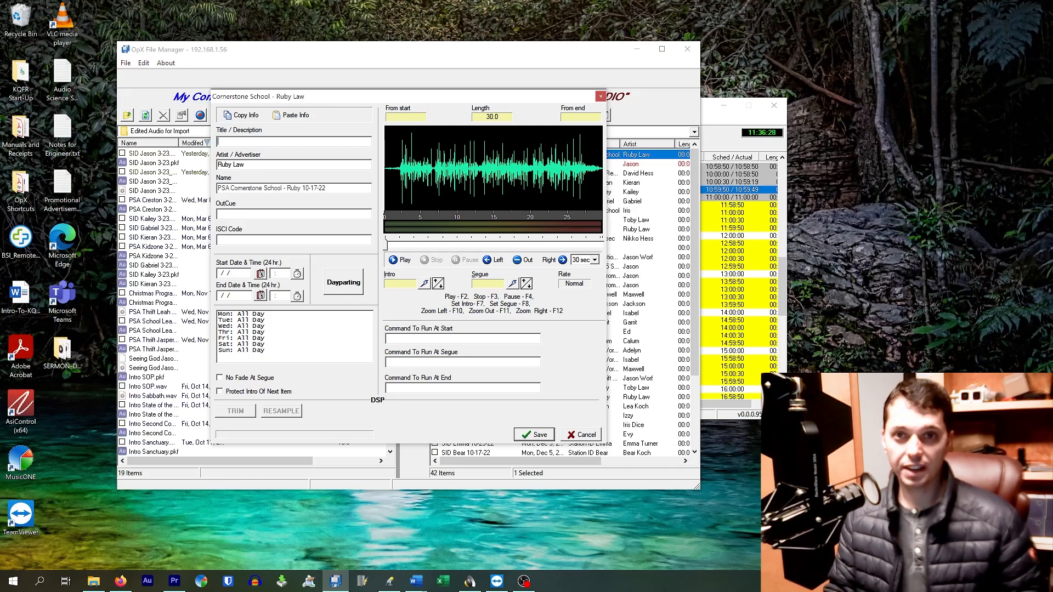
{"action": "key", "text": "ctrl+v"}
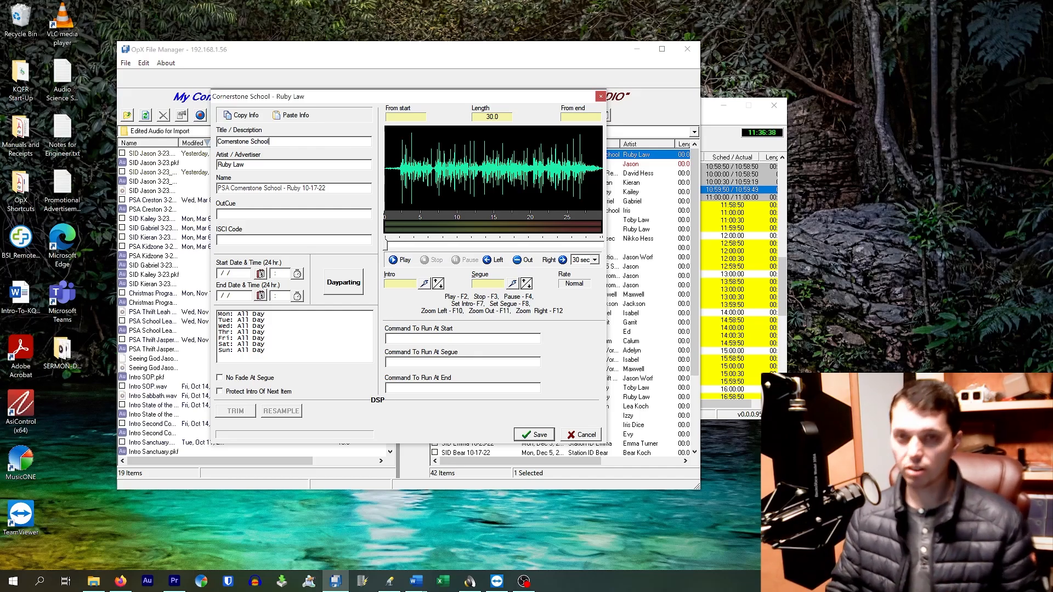
{"action": "key", "text": "Tab"}
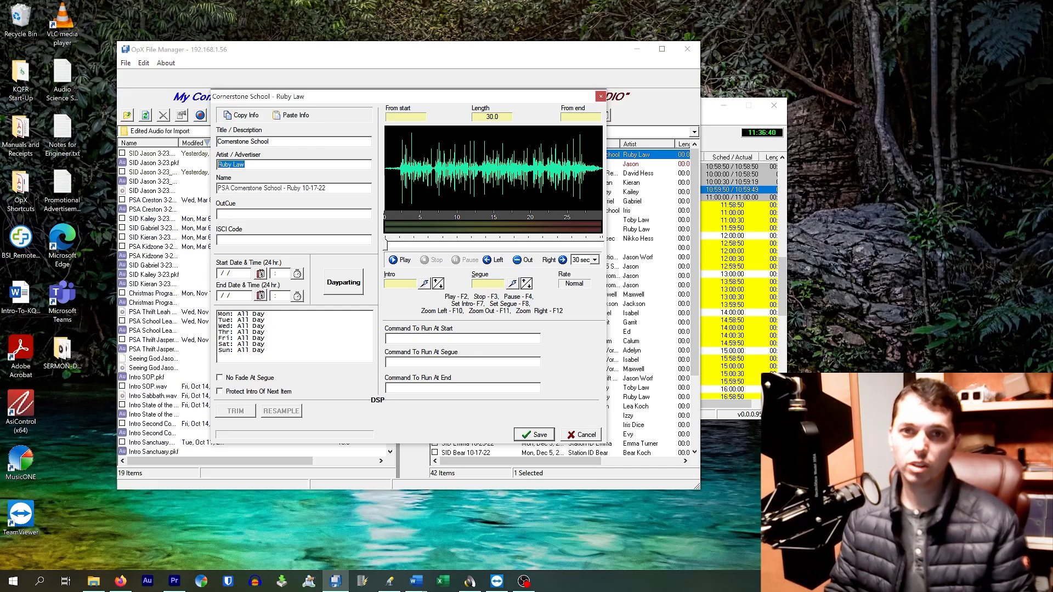
{"action": "left_click", "coordinate": [256, 164]}
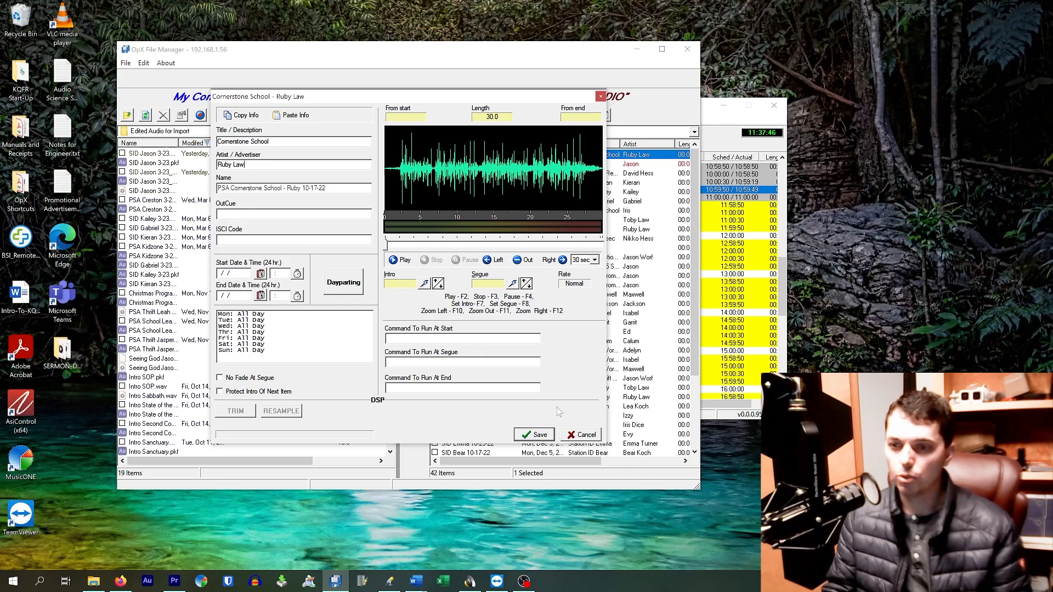
{"action": "left_click", "coordinate": [591, 439]}
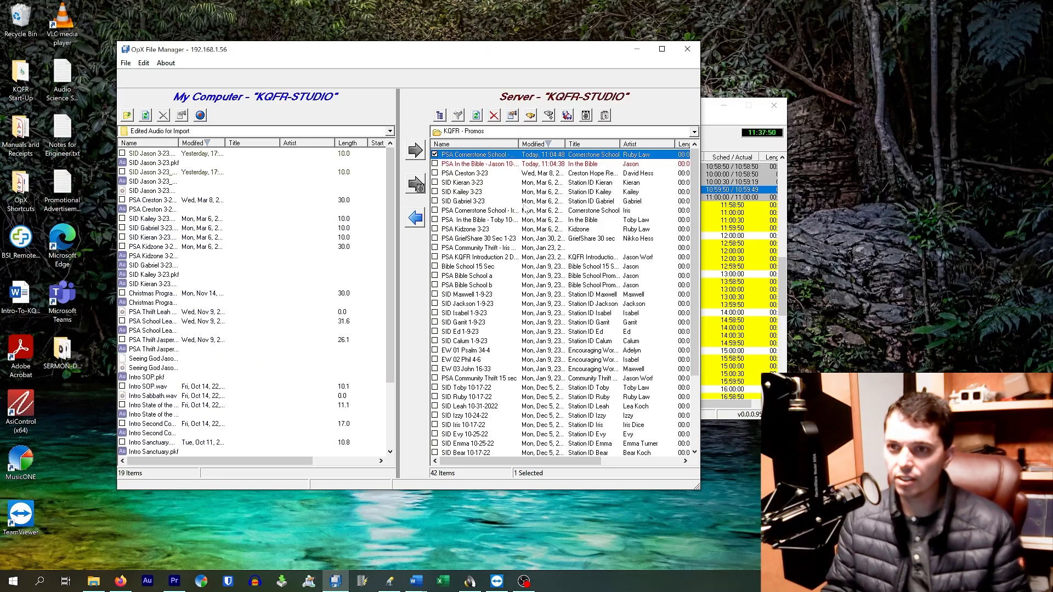
Set the end date of the PSA GriefShare 30 Sec 1-23 promo to 3/23/2023 at 23:59 and save it.
{"action": "double_click", "coordinate": [590, 240]}
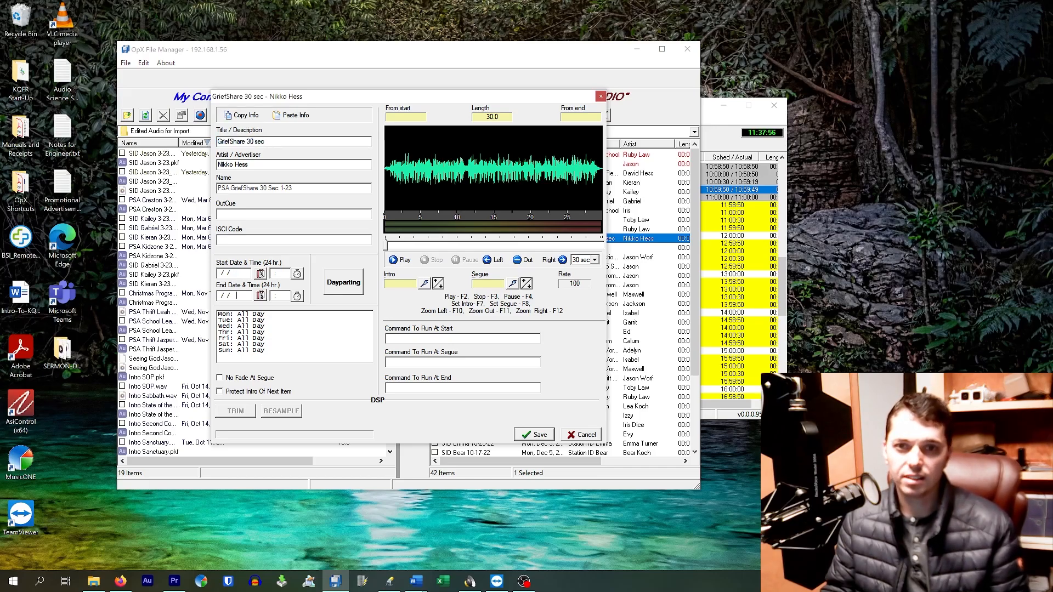
{"action": "left_click", "coordinate": [261, 296]}
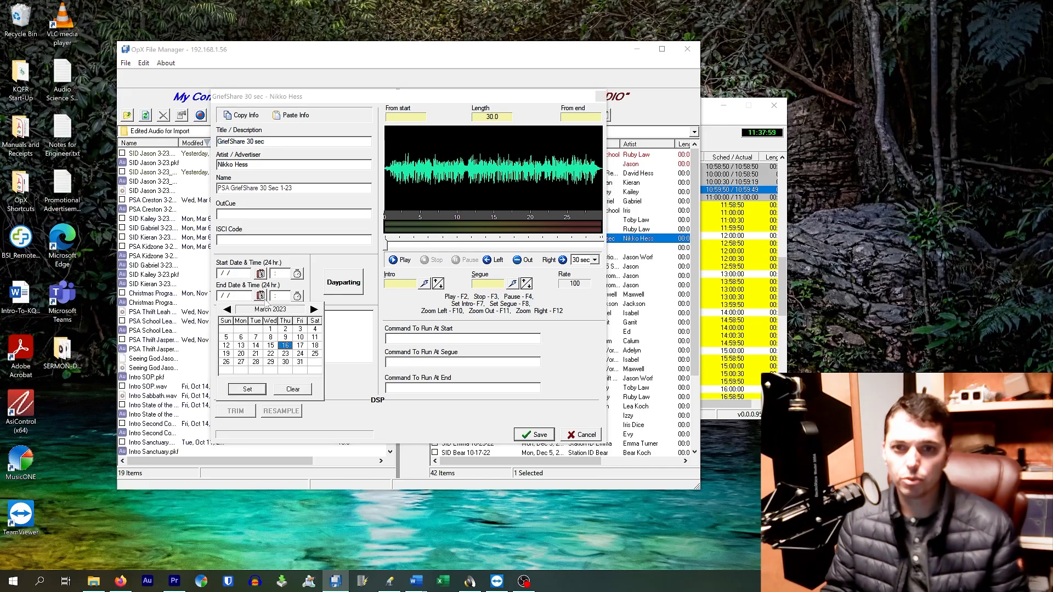
{"action": "left_click", "coordinate": [286, 354]}
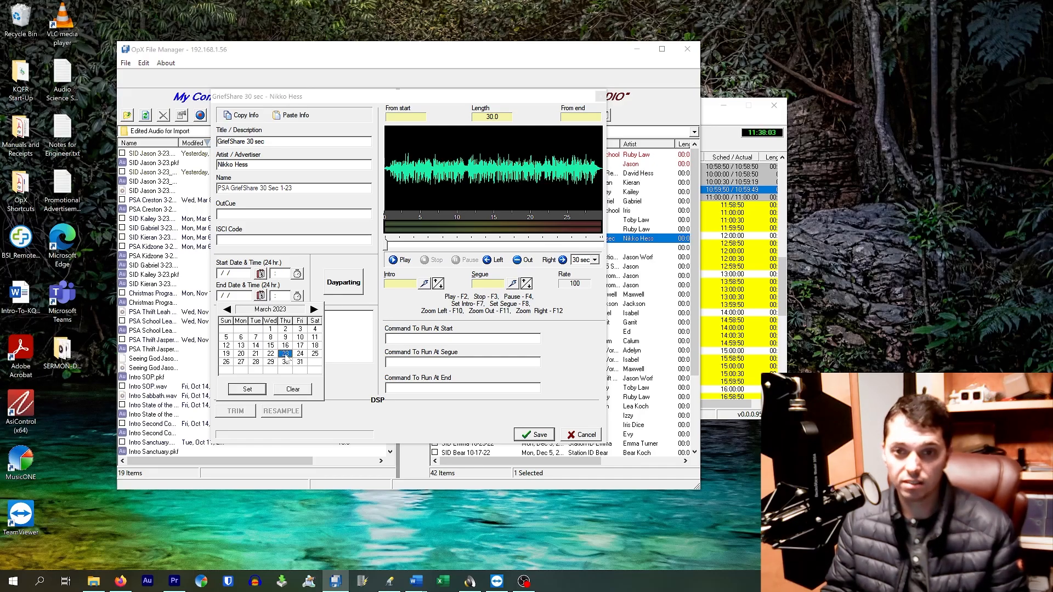
{"action": "left_click", "coordinate": [242, 391]}
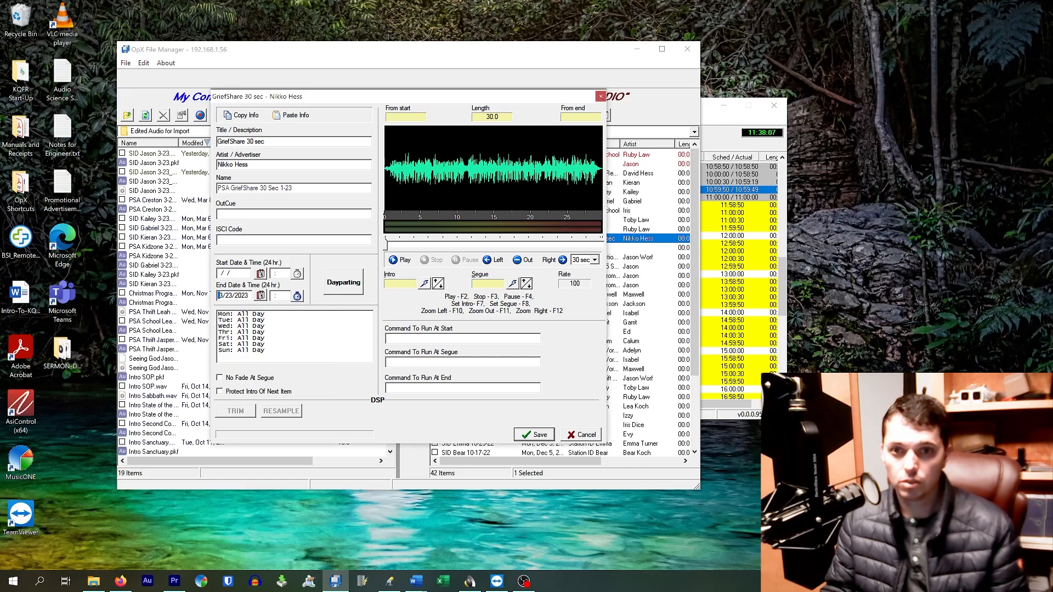
{"action": "left_click", "coordinate": [297, 296]}
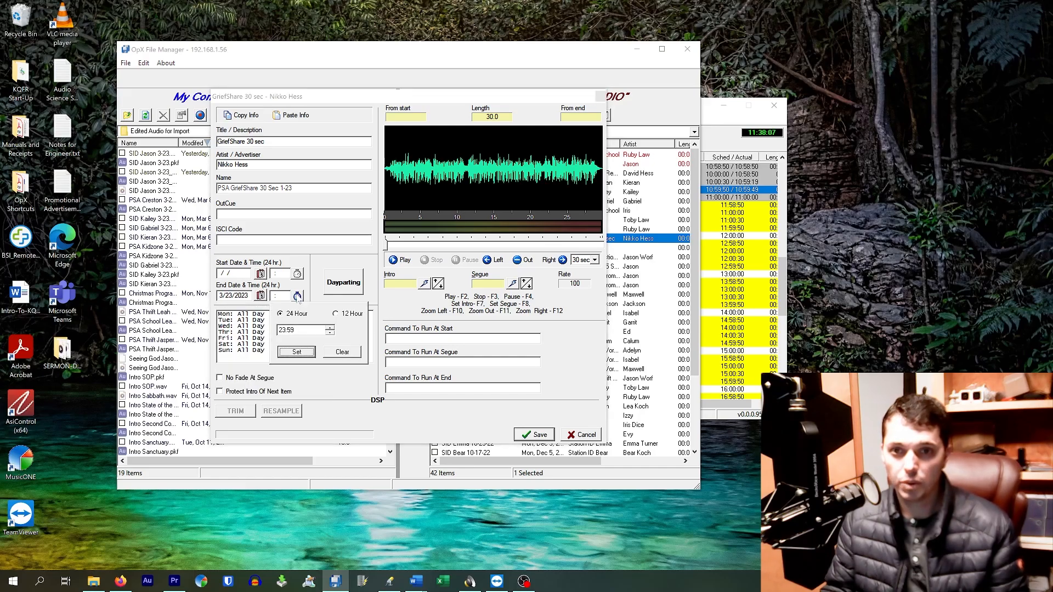
{"action": "left_click", "coordinate": [299, 352]}
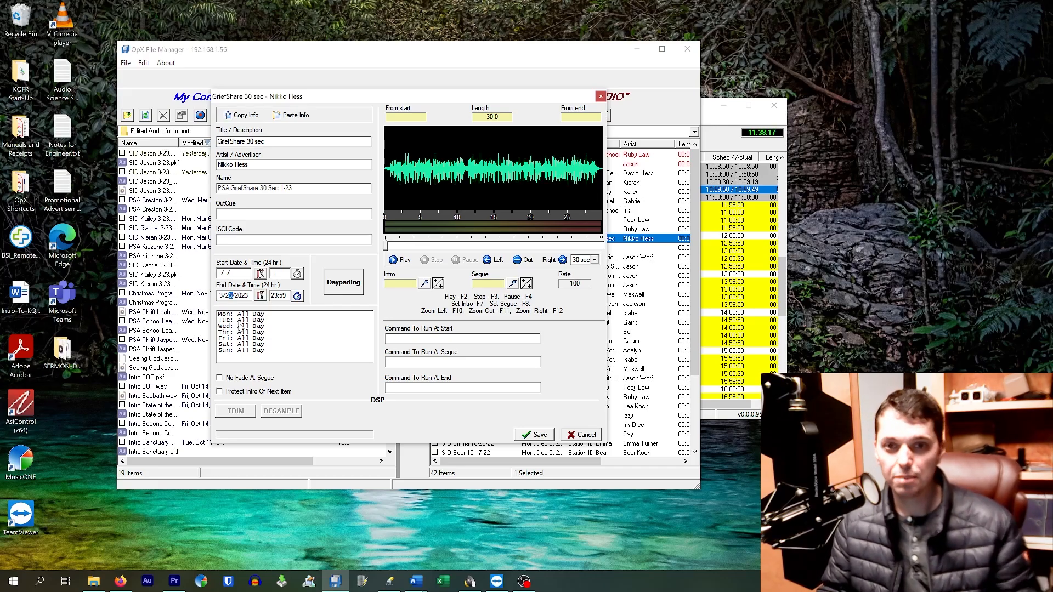
{"action": "type", "text": "23"}
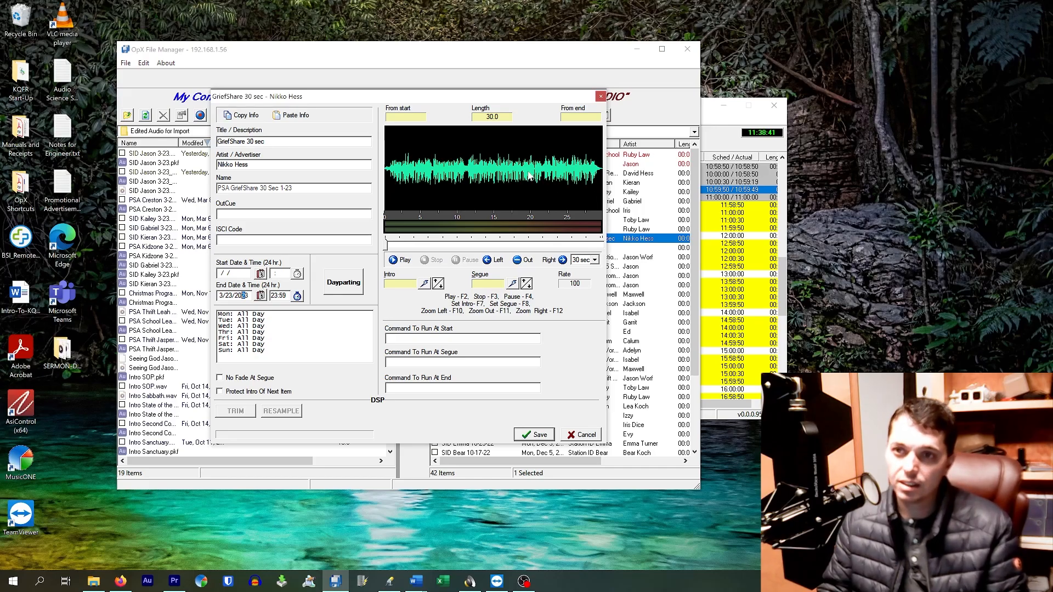
{"action": "left_click", "coordinate": [596, 188]}
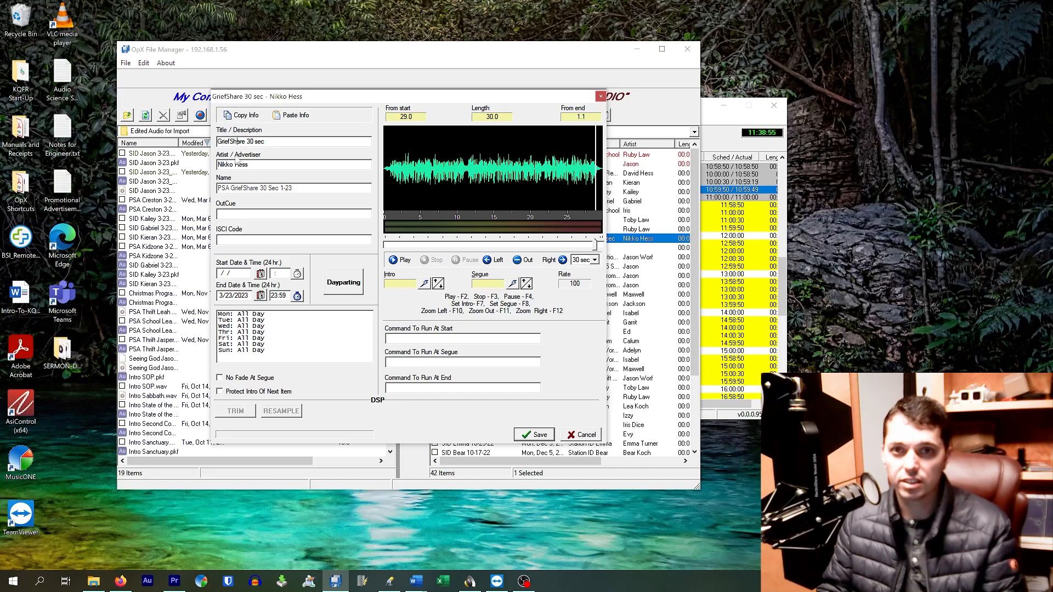
{"action": "left_click", "coordinate": [529, 435]}
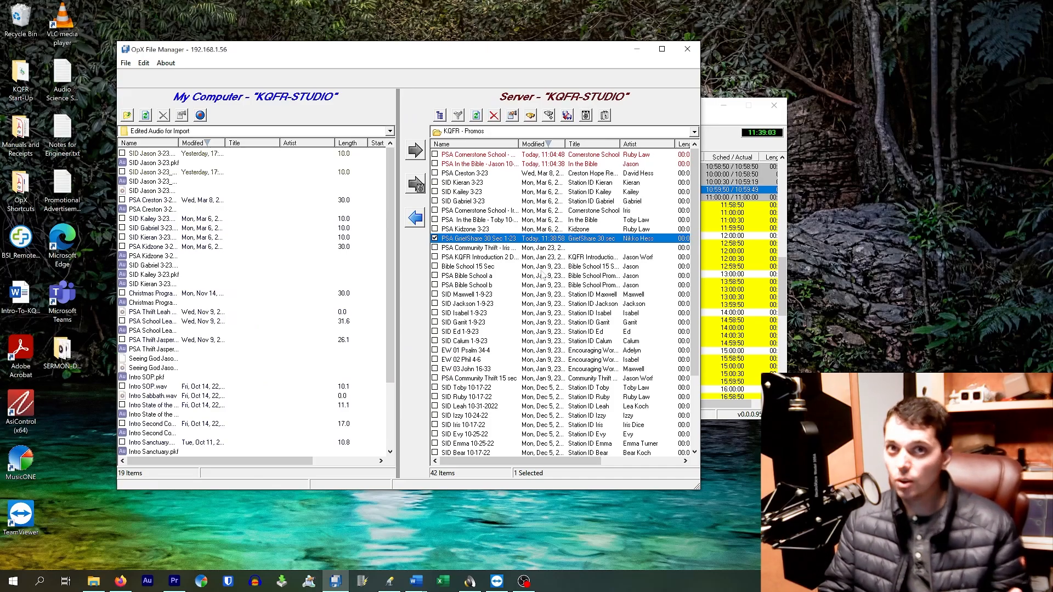
Open the server's Carts folder, check the contents of the ITB Fruit or Root 02 Spiritual Fruit cart, and close it without saving.
{"action": "left_click", "coordinate": [485, 132]}
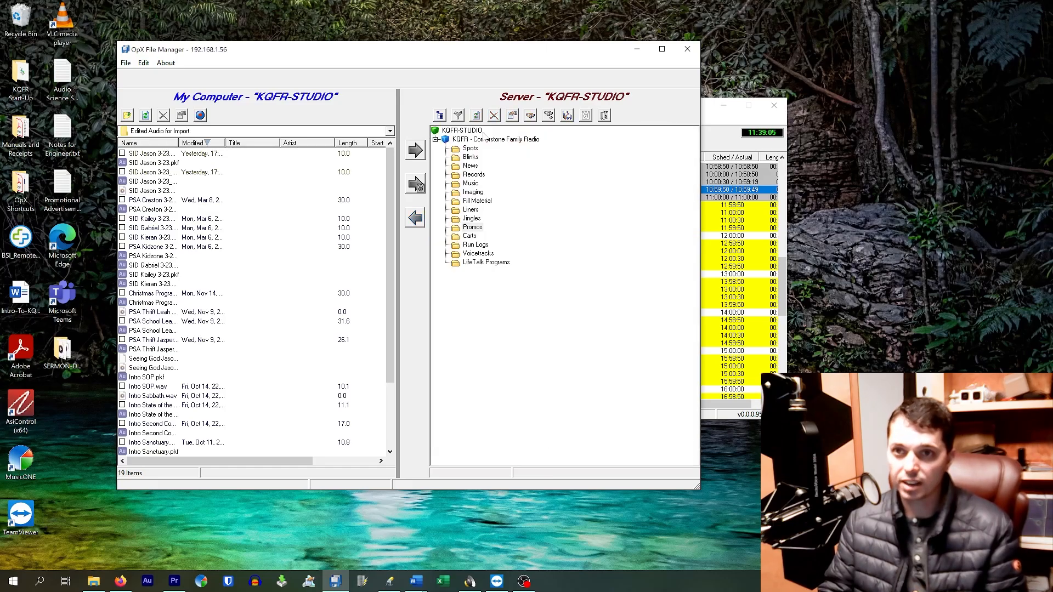
{"action": "left_click", "coordinate": [470, 236]}
{"action": "left_click", "coordinate": [462, 183]}
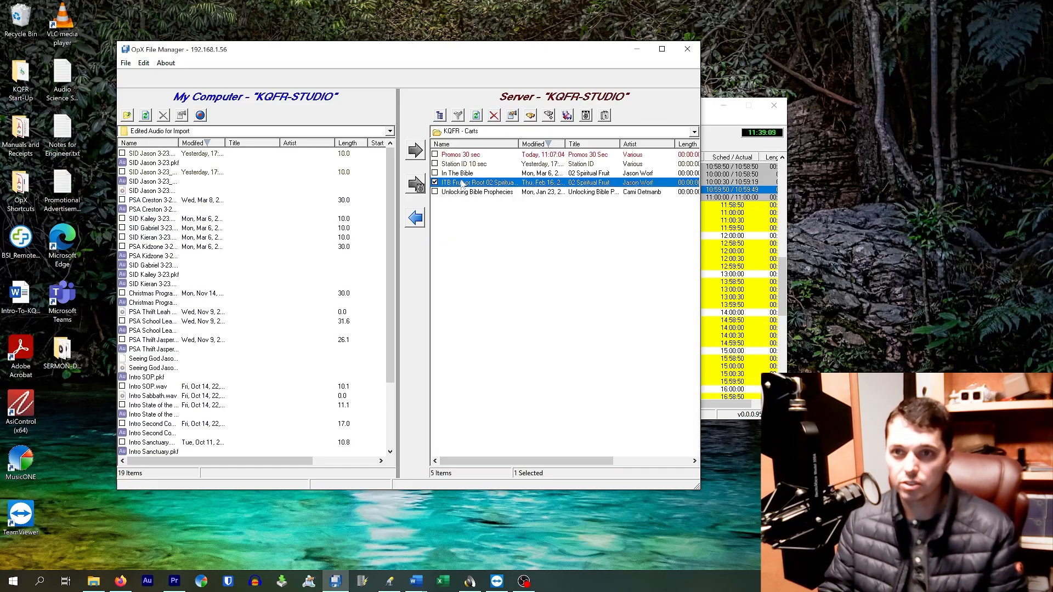
{"action": "double_click", "coordinate": [499, 186]}
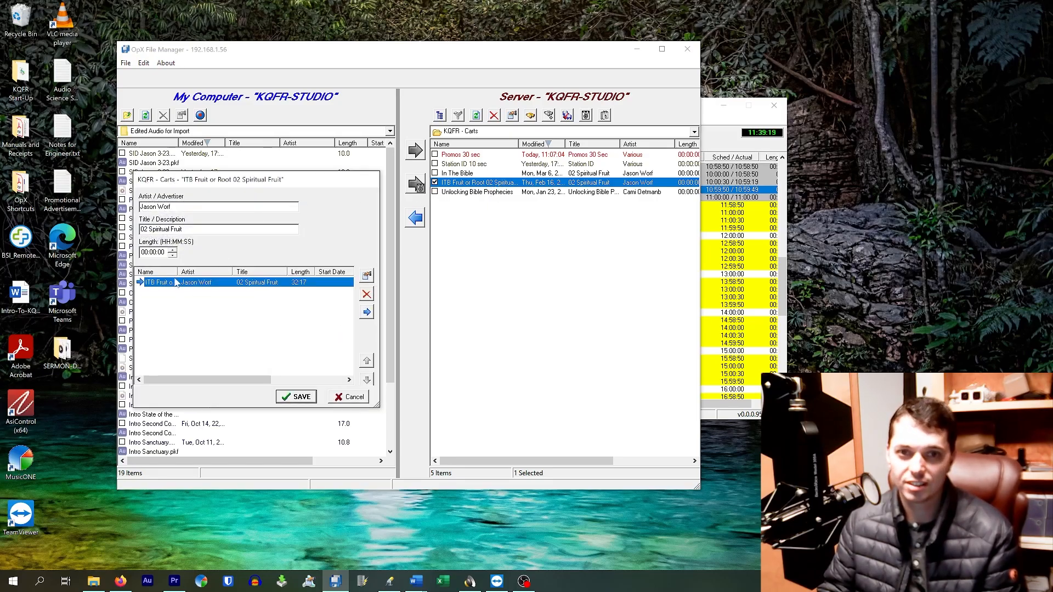
{"action": "left_click_drag", "start_coordinate": [179, 271], "coordinate": [271, 272]}
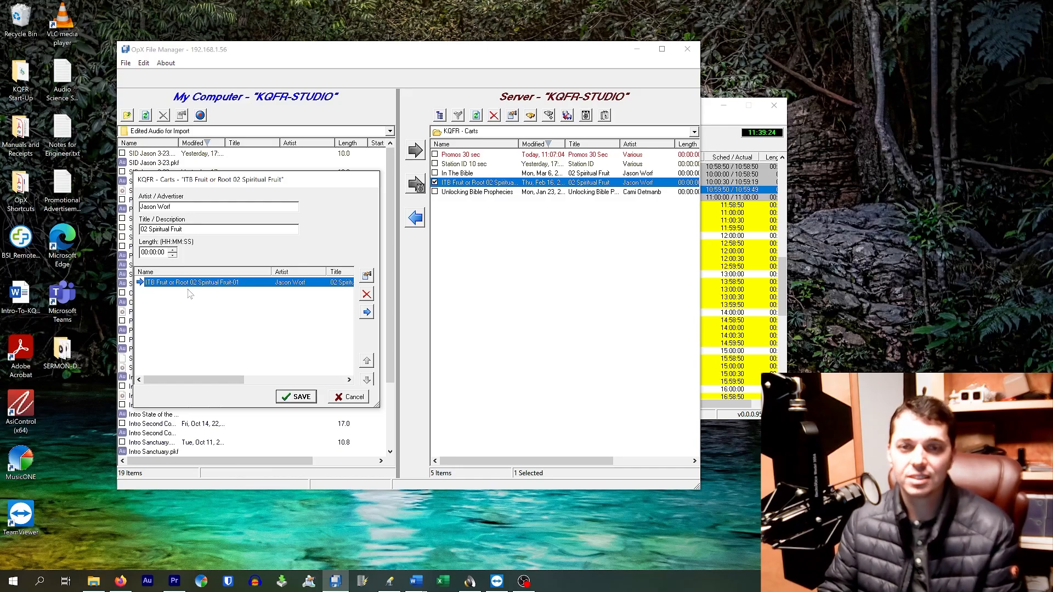
{"action": "left_click", "coordinate": [354, 399]}
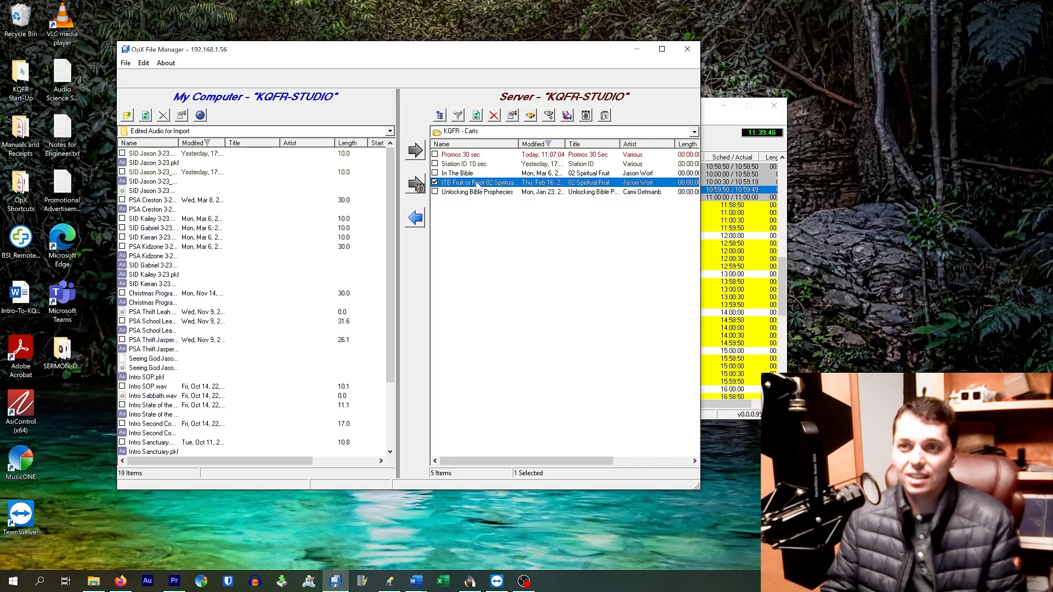
{"action": "double_click", "coordinate": [508, 185]}
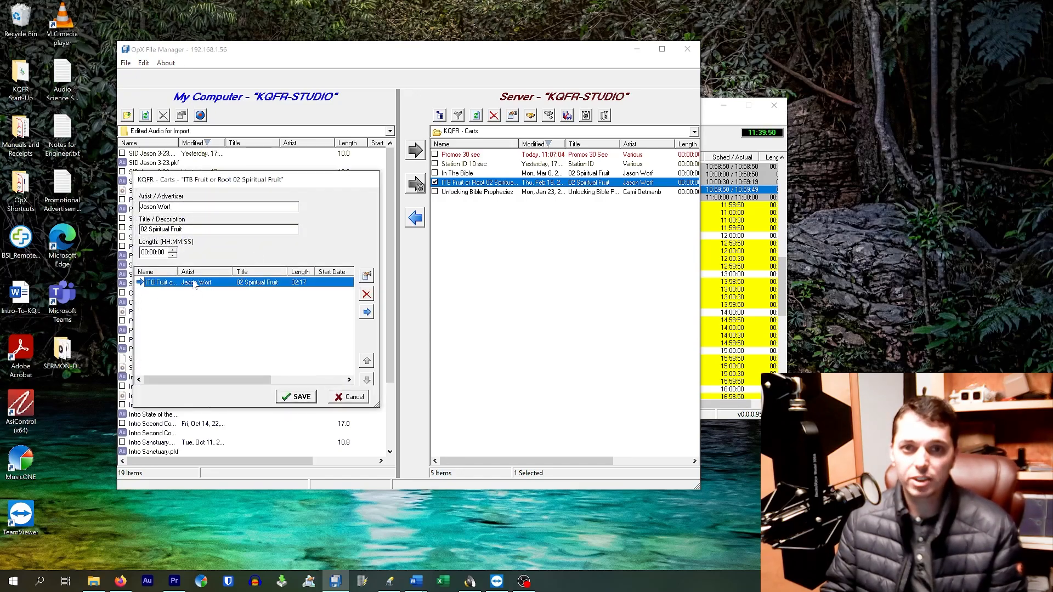
{"action": "left_click", "coordinate": [352, 399]}
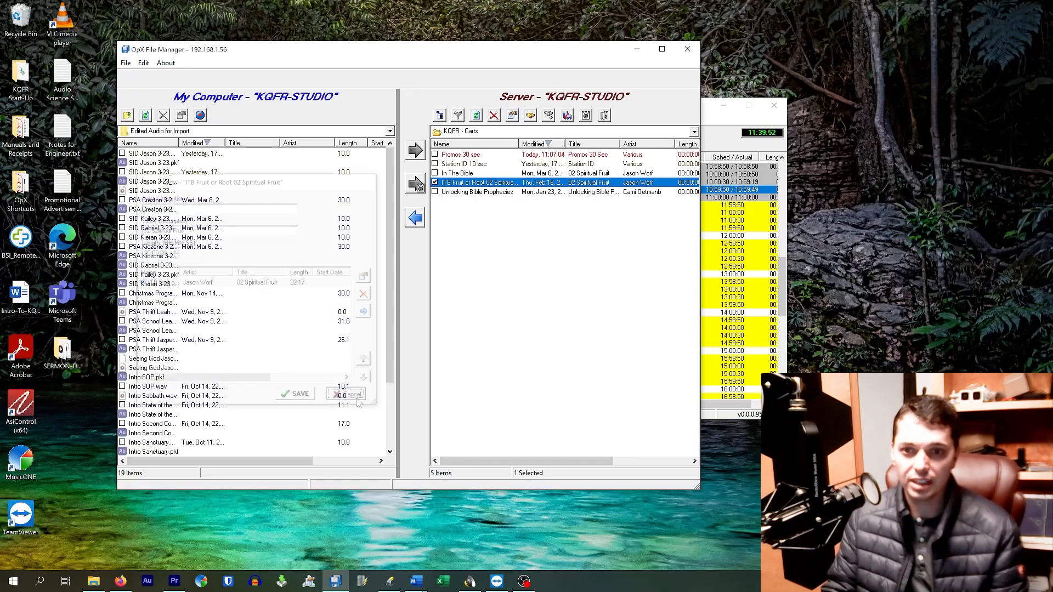
Open the In The Bible cart, review its episode list including the two Fruit or Root entries, and close it without saving.
{"action": "double_click", "coordinate": [477, 173]}
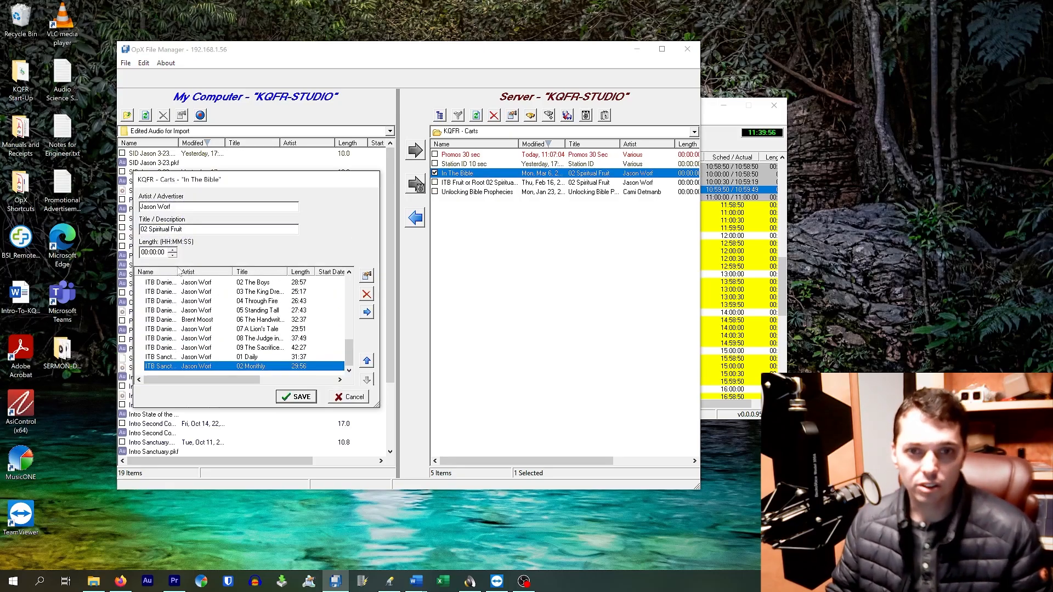
{"action": "left_click_drag", "start_coordinate": [179, 271], "coordinate": [218, 271]}
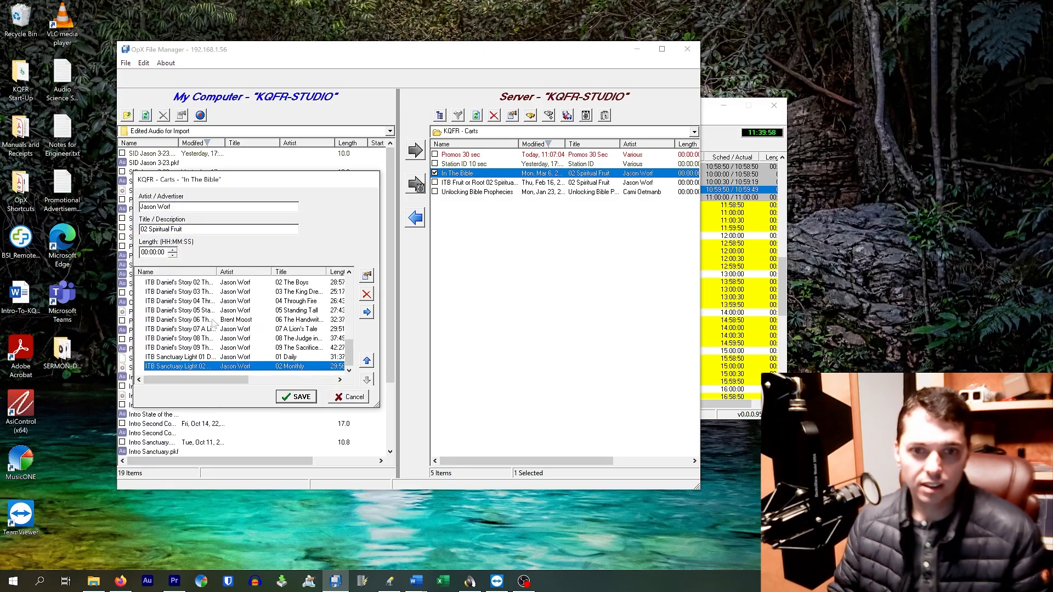
{"action": "scroll", "coordinate": [217, 325], "scroll_direction": "up", "scroll_amount": 8}
{"action": "scroll", "coordinate": [216, 325], "scroll_direction": "up", "scroll_amount": 1}
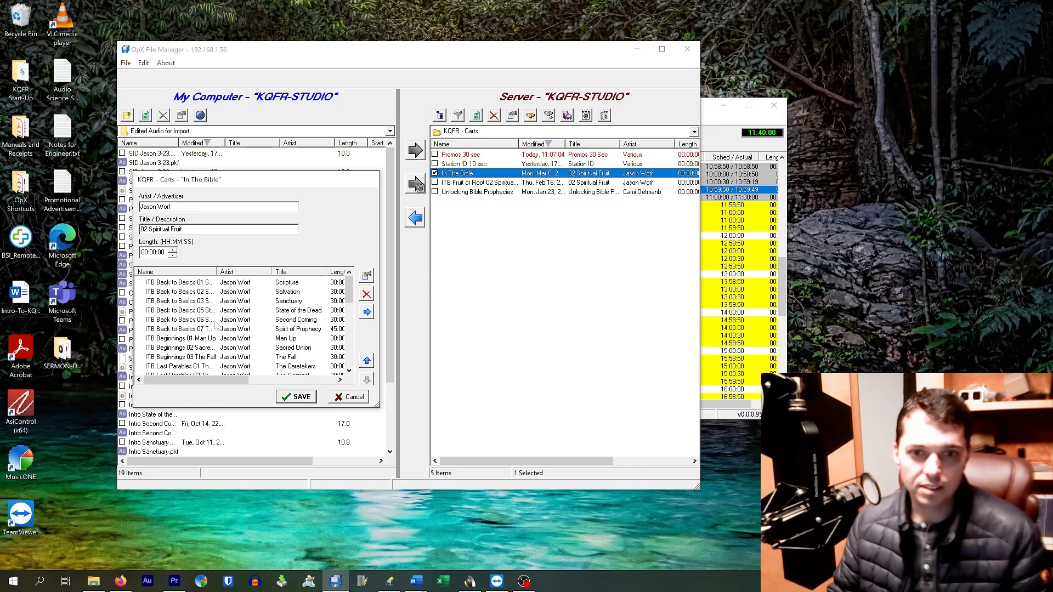
{"action": "scroll", "coordinate": [216, 325], "scroll_direction": "down", "scroll_amount": 6}
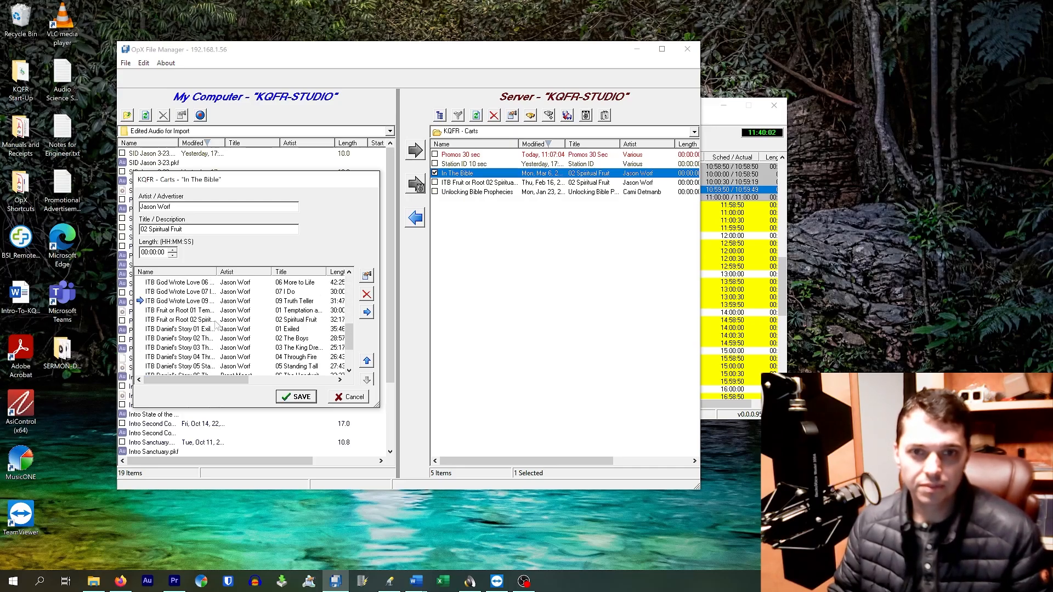
{"action": "scroll", "coordinate": [216, 325], "scroll_direction": "down", "scroll_amount": 2}
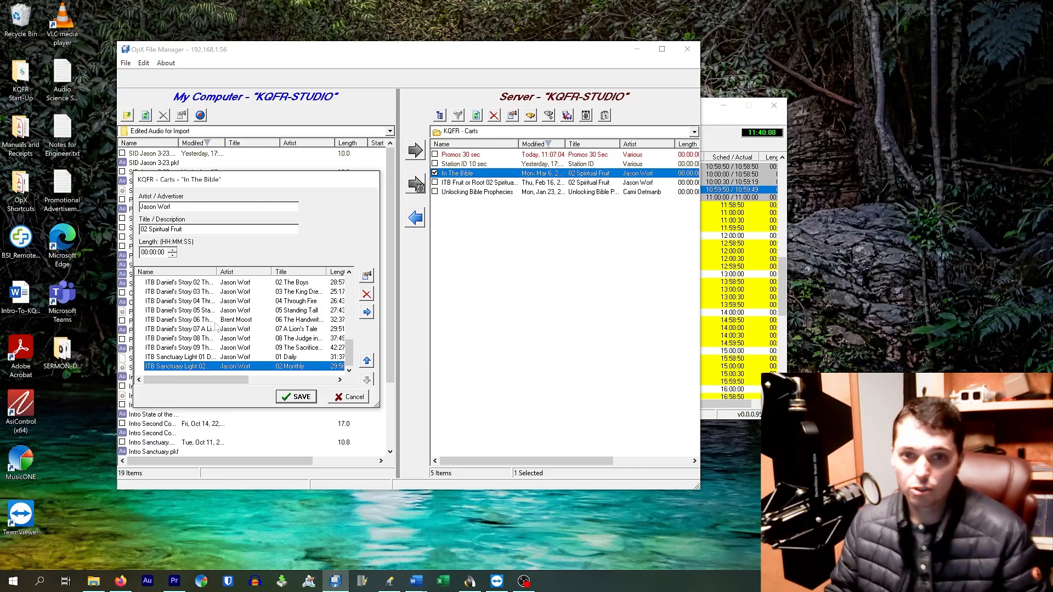
{"action": "scroll", "coordinate": [215, 326], "scroll_direction": "up", "scroll_amount": 3}
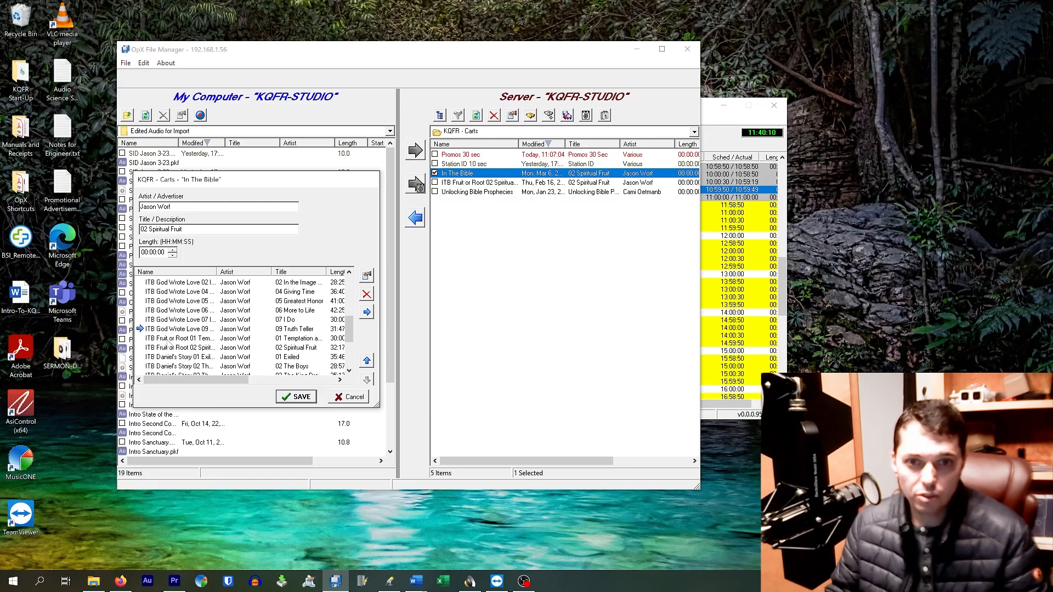
{"action": "left_click", "coordinate": [167, 340]}
{"action": "left_click", "coordinate": [168, 350]}
{"action": "left_click", "coordinate": [178, 340]}
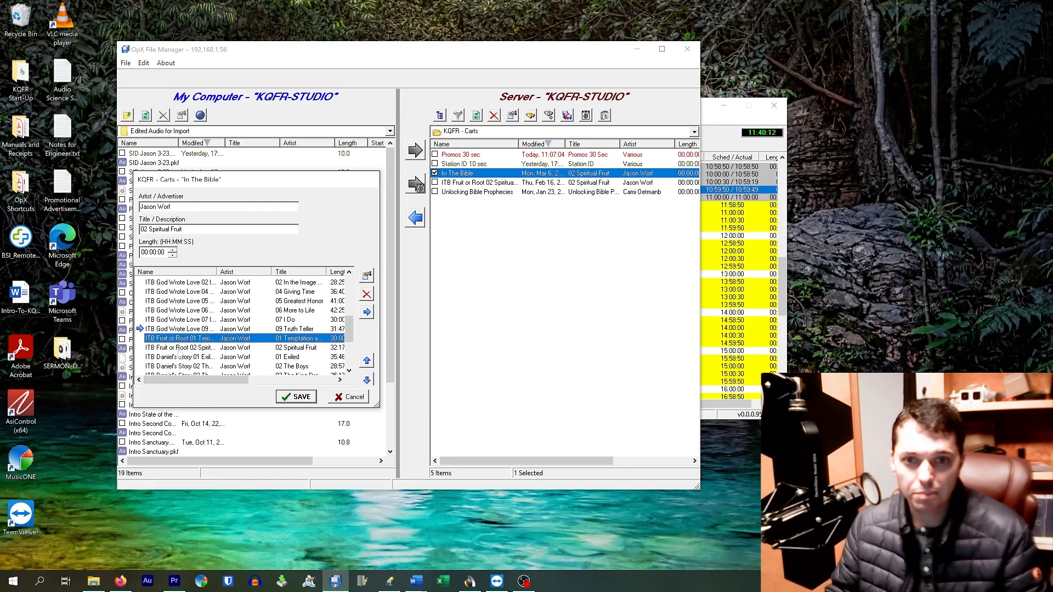
{"action": "left_click", "coordinate": [178, 350]}
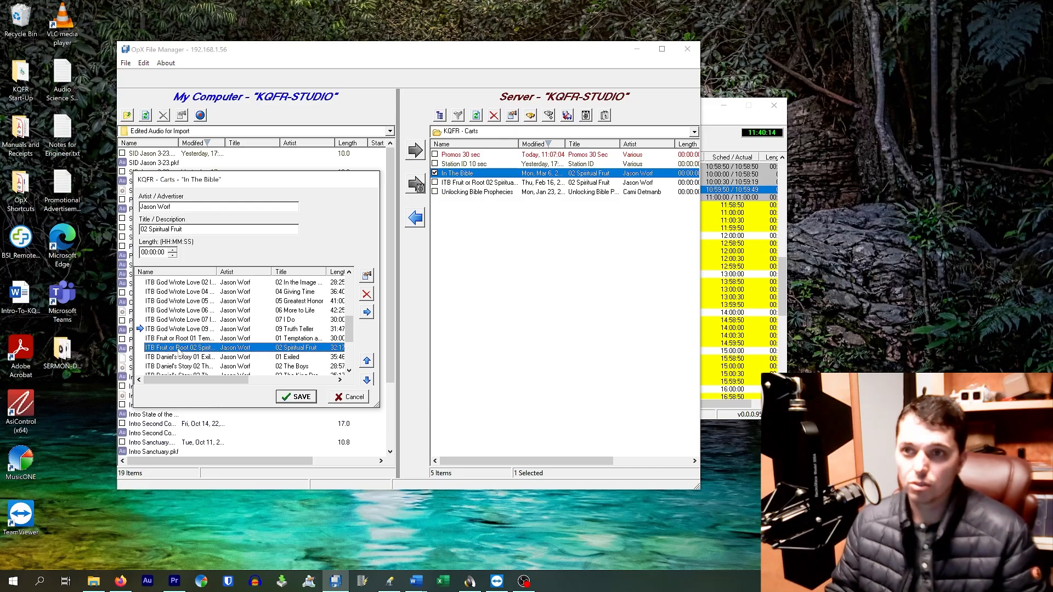
{"action": "left_click", "coordinate": [348, 398]}
Delete the ITB Fruit or Root 02 Spiritual Fruit cart from the server's Carts folder.
{"action": "left_click", "coordinate": [531, 182]}
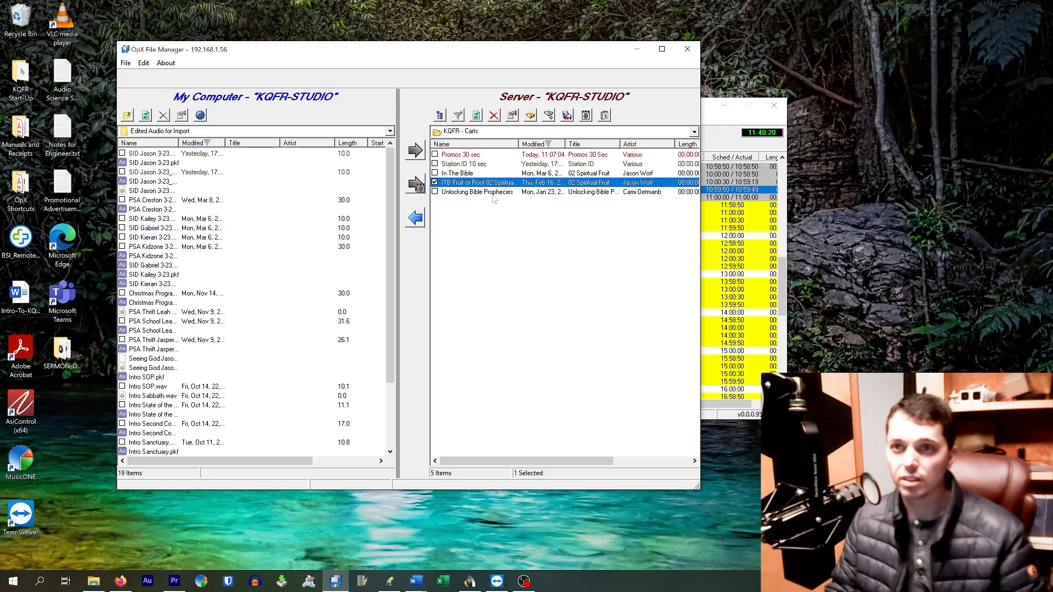
{"action": "left_click", "coordinate": [494, 115]}
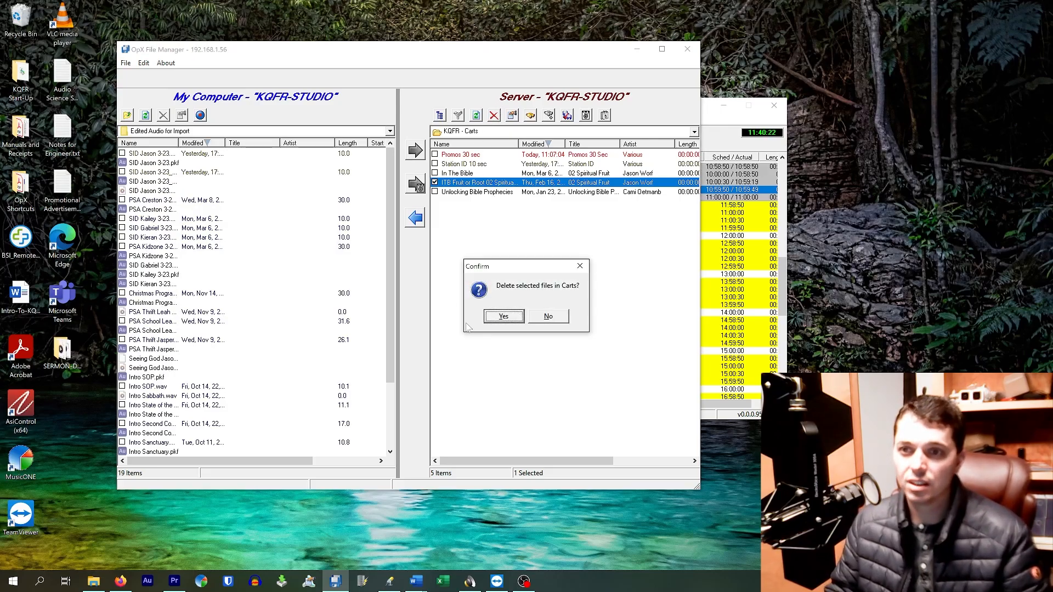
{"action": "left_click", "coordinate": [503, 317]}
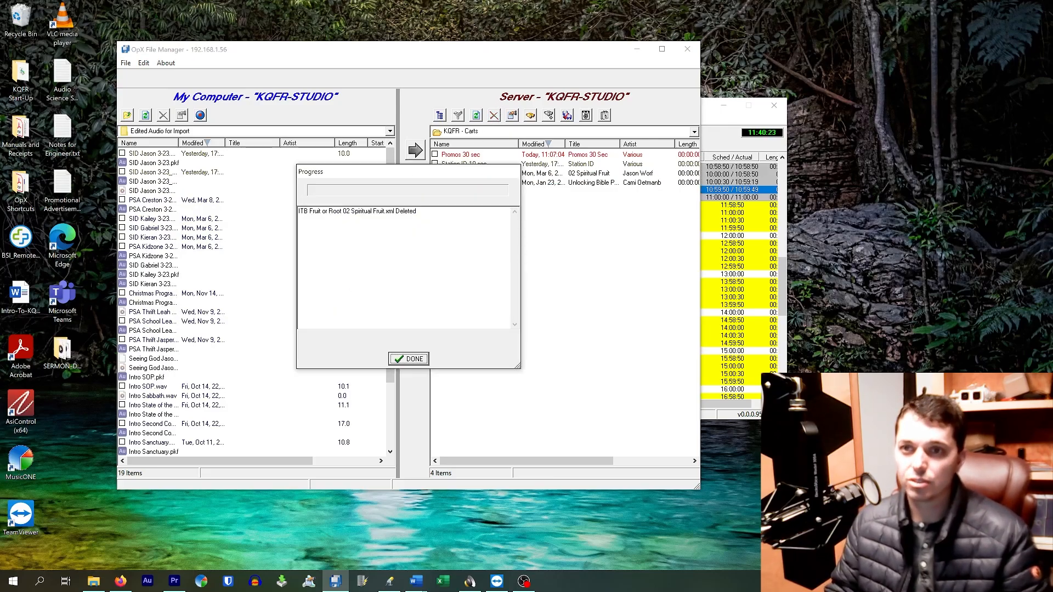
{"action": "left_click", "coordinate": [419, 360]}
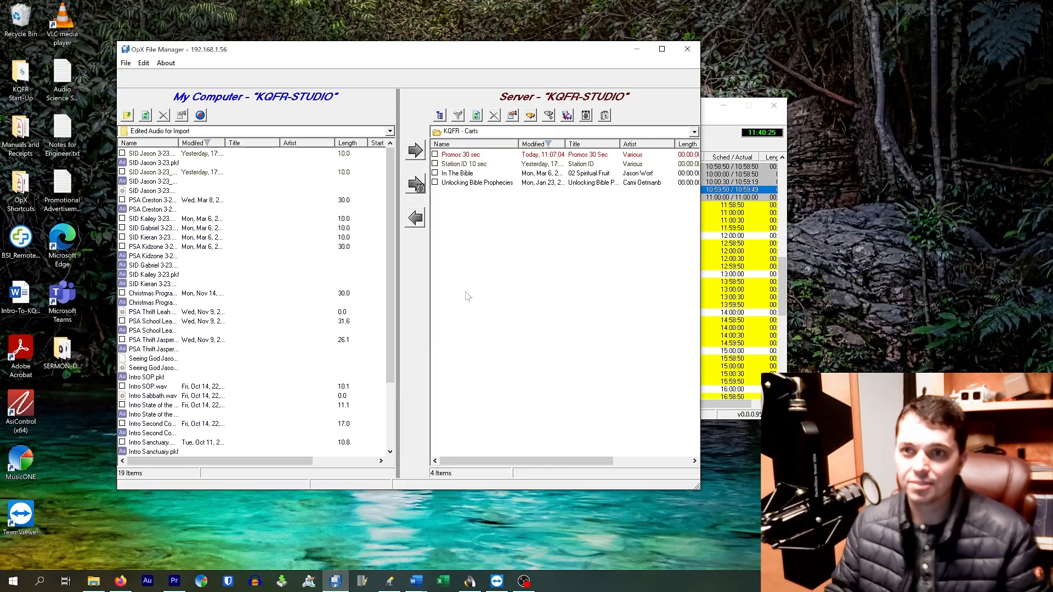
Open the Unlocking Bible Prophecies cart, review its episode list, and widen the Name column to read the full file names.
{"action": "left_click", "coordinate": [481, 157]}
{"action": "left_click", "coordinate": [481, 164]}
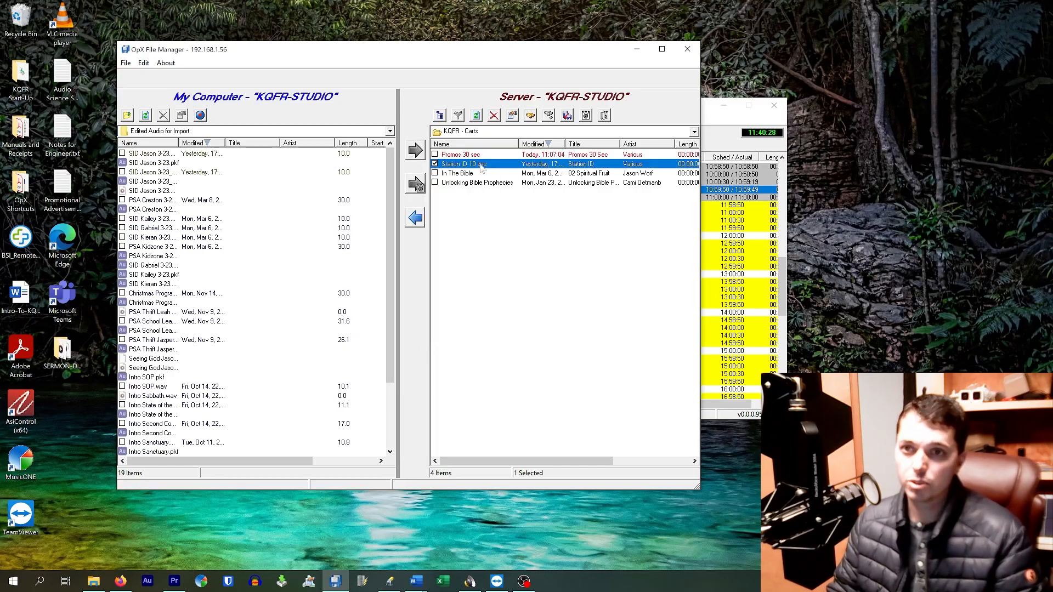
{"action": "left_click", "coordinate": [481, 174]}
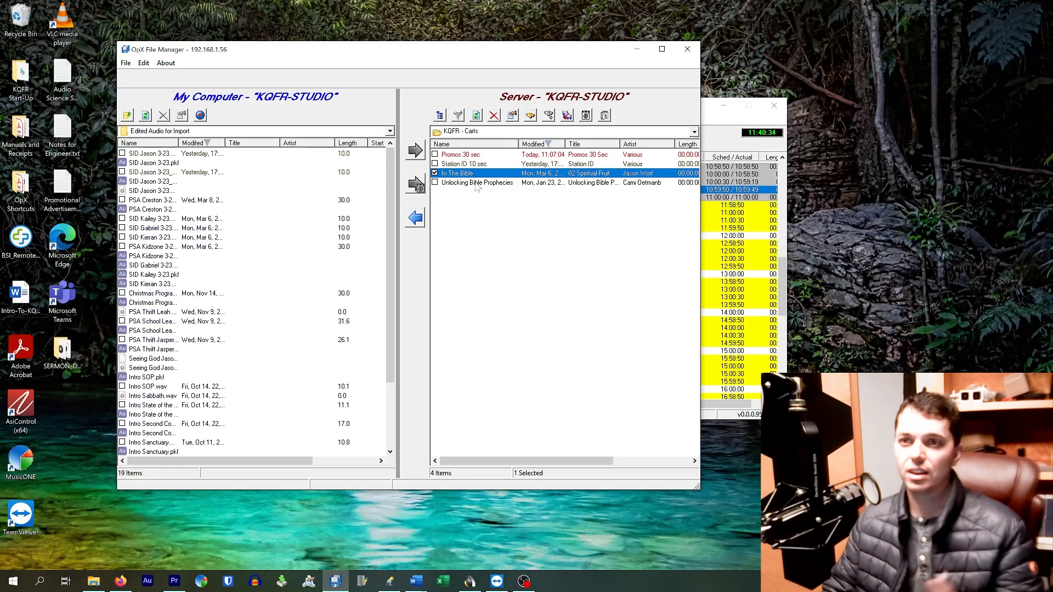
{"action": "double_click", "coordinate": [477, 185]}
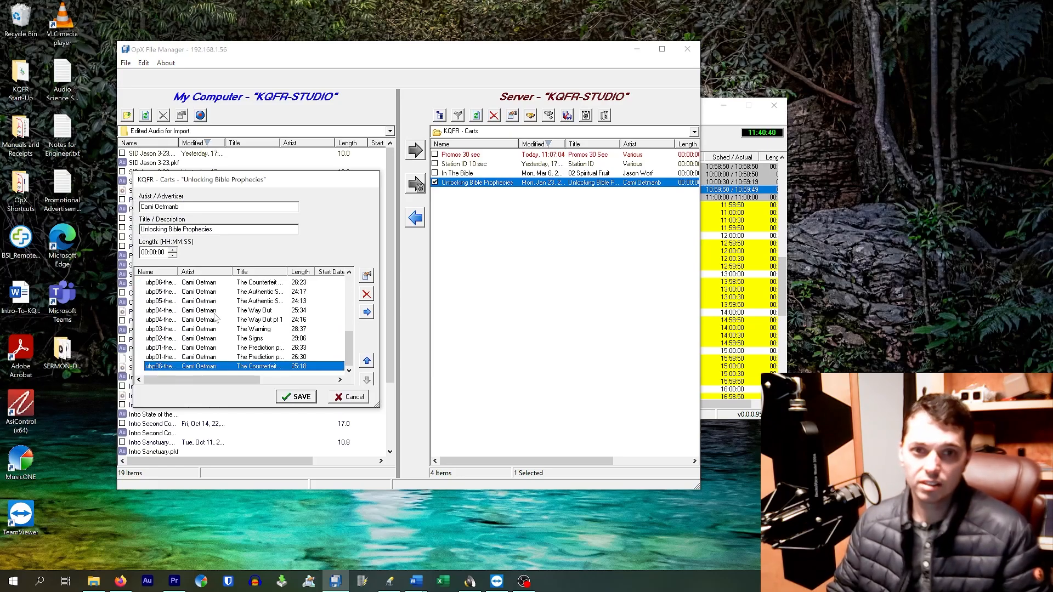
{"action": "scroll", "coordinate": [216, 317], "scroll_direction": "up", "scroll_amount": 6}
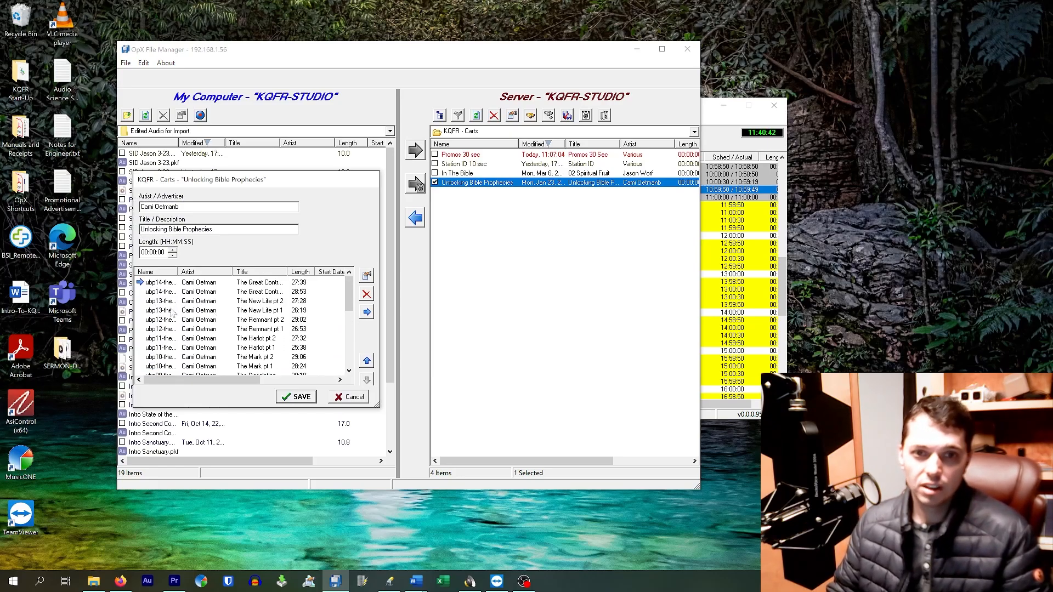
{"action": "scroll", "coordinate": [210, 301], "scroll_direction": "down", "scroll_amount": 6}
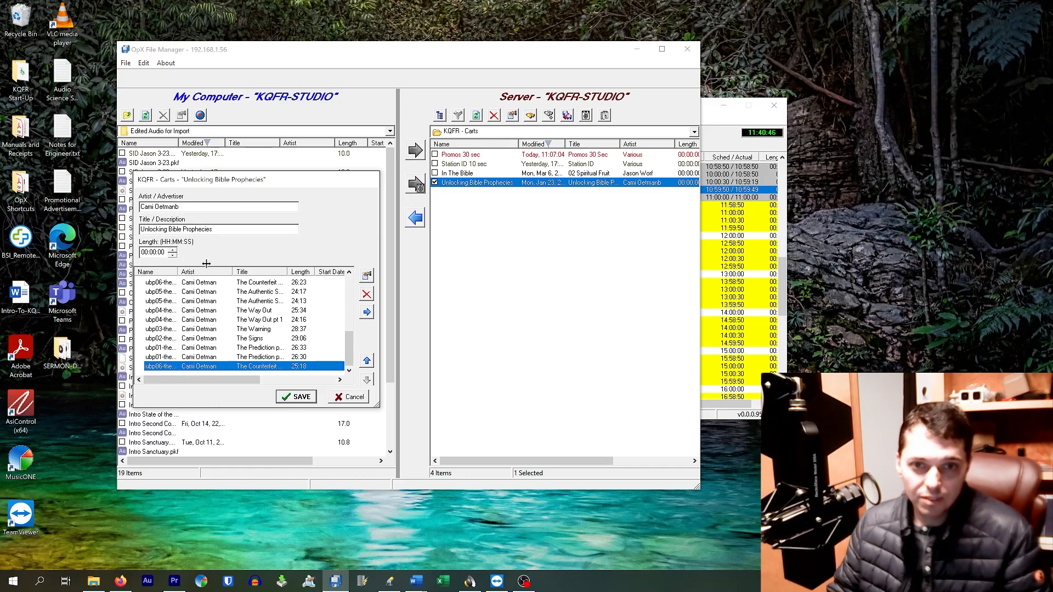
{"action": "left_click_drag", "start_coordinate": [206, 264], "coordinate": [225, 267]}
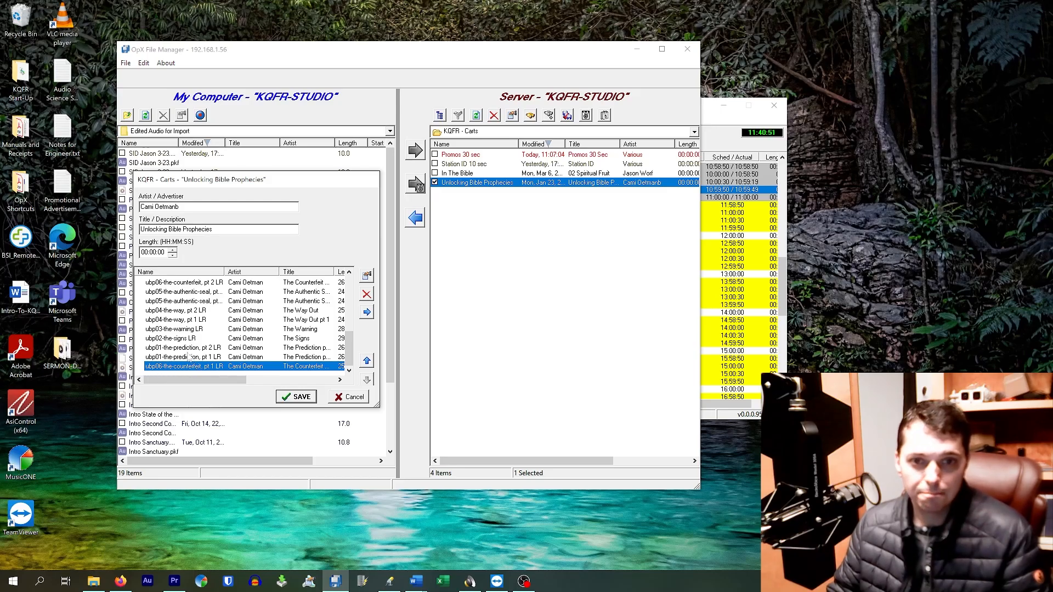
Move the ubp01-the-prediction, pt 1 LR episode up to the first place in the Unlocking Bible Prophecies cart.
{"action": "left_click", "coordinate": [187, 348]}
{"action": "left_click", "coordinate": [190, 366]}
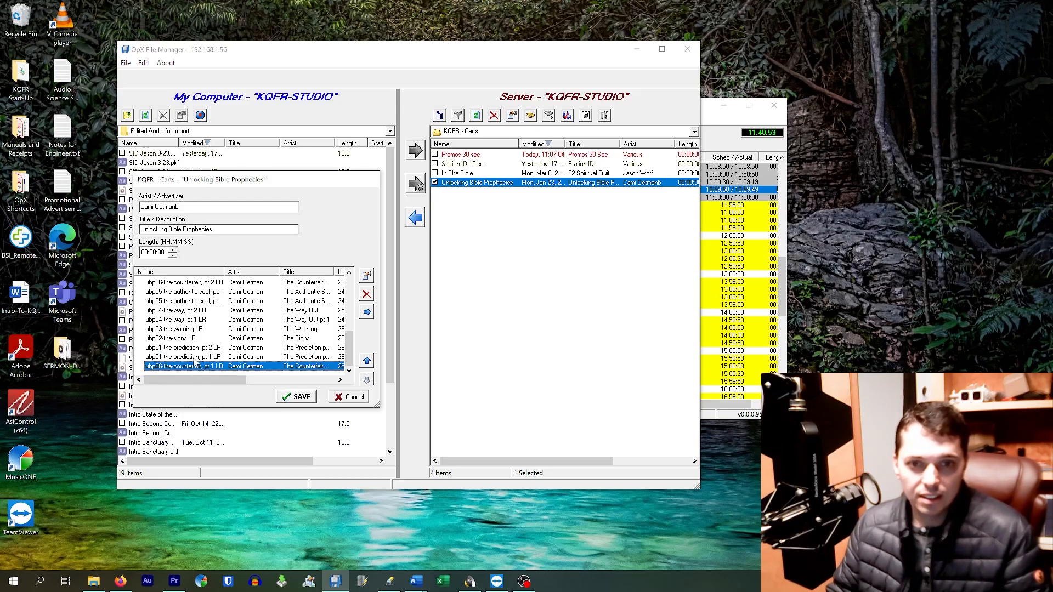
{"action": "left_click", "coordinate": [199, 358]}
{"action": "left_click", "coordinate": [367, 361]}
{"action": "left_click", "coordinate": [367, 361]}
{"action": "left_click", "coordinate": [367, 361]}
{"action": "left_click", "coordinate": [367, 361]}
{"action": "left_click", "coordinate": [367, 361]}
{"action": "left_click", "coordinate": [367, 361]}
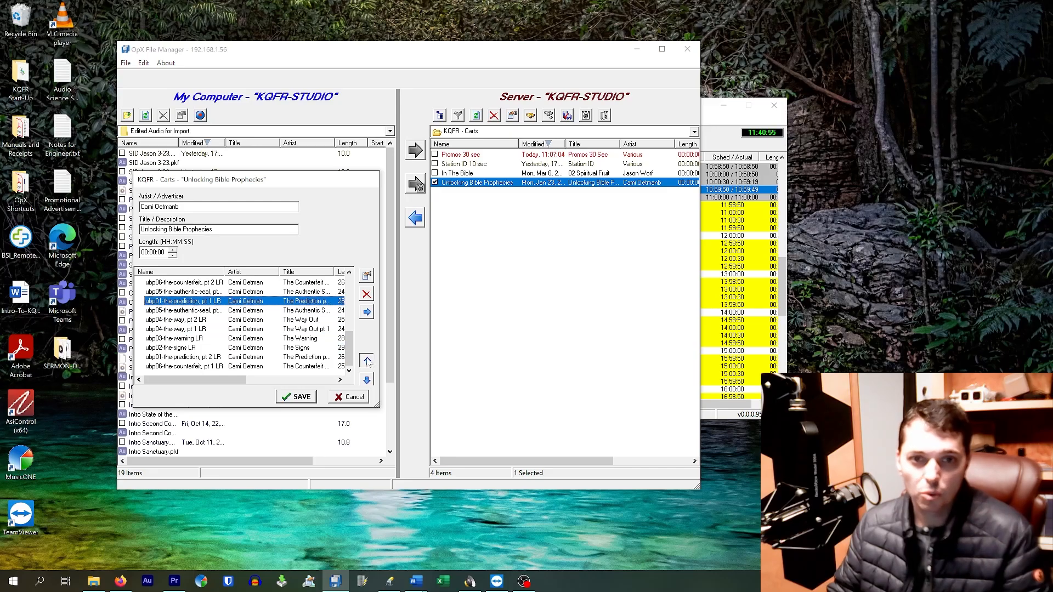
{"action": "left_click", "coordinate": [367, 362]}
{"action": "left_click", "coordinate": [368, 362]}
{"action": "left_click", "coordinate": [367, 361]}
{"action": "left_click", "coordinate": [367, 361]}
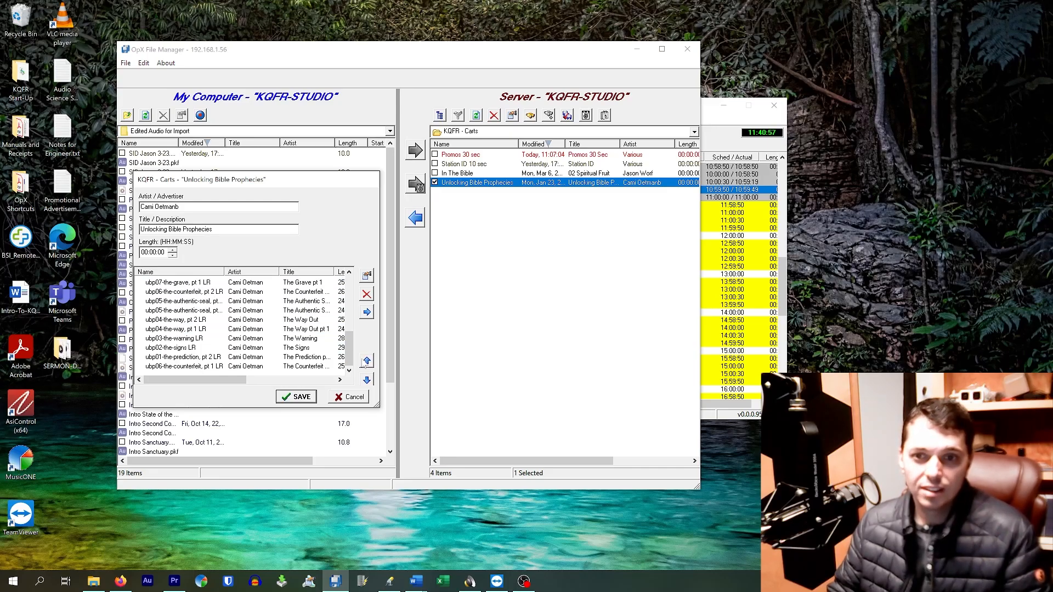
{"action": "left_click", "coordinate": [367, 361]}
{"action": "left_click", "coordinate": [367, 361]}
{"action": "left_click", "coordinate": [367, 361]}
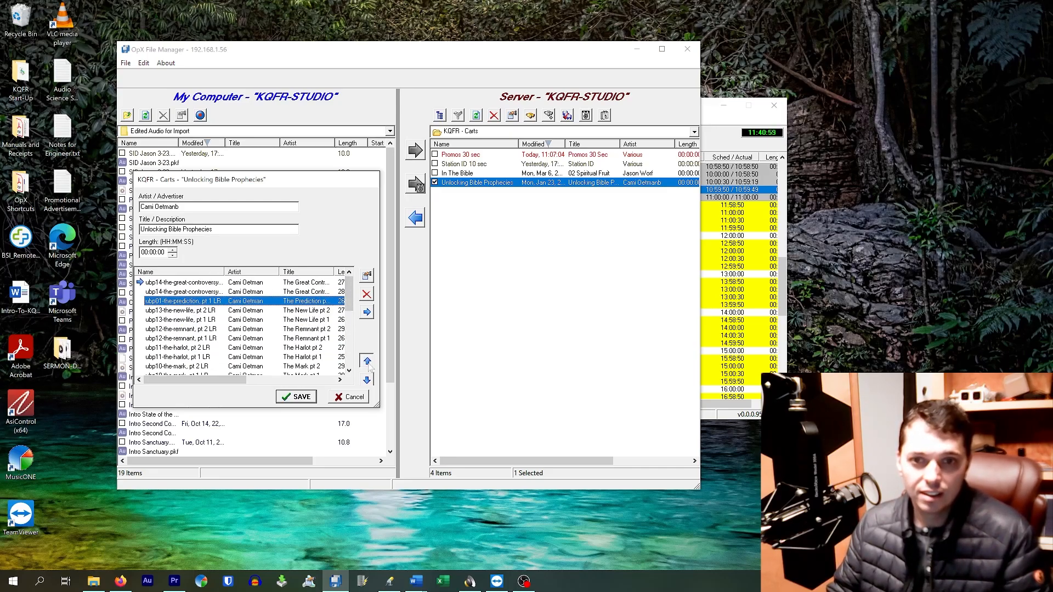
{"action": "left_click", "coordinate": [367, 361]}
{"action": "left_click", "coordinate": [367, 361]}
Move the ubp02-the-signs LR episode up to second place, directly below ubp01-the-prediction, pt 1 LR.
{"action": "scroll", "coordinate": [241, 331], "scroll_direction": "down", "scroll_amount": 5}
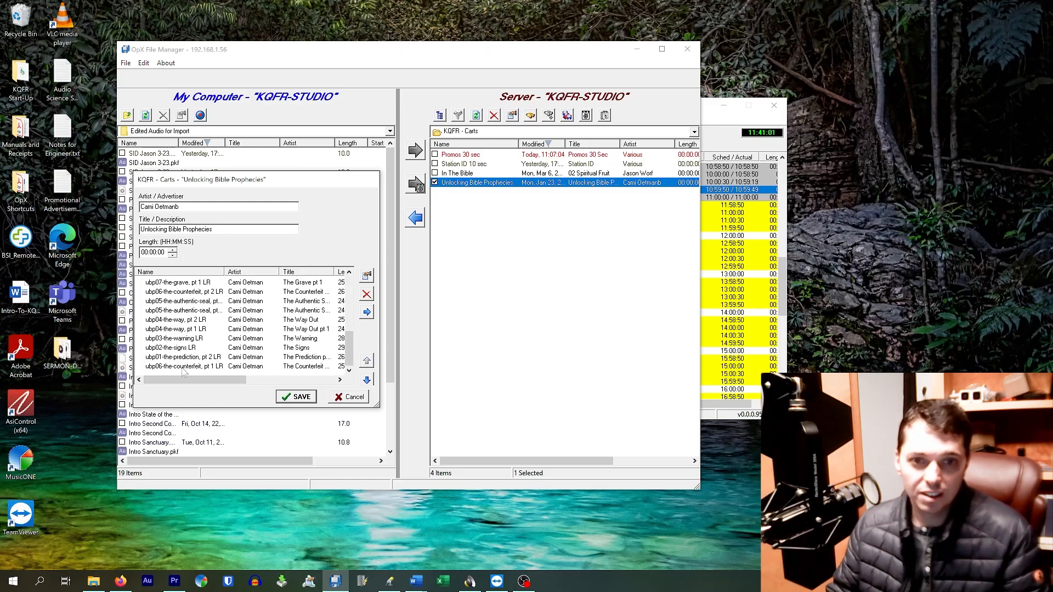
{"action": "left_click", "coordinate": [179, 349]}
{"action": "left_click", "coordinate": [367, 361]}
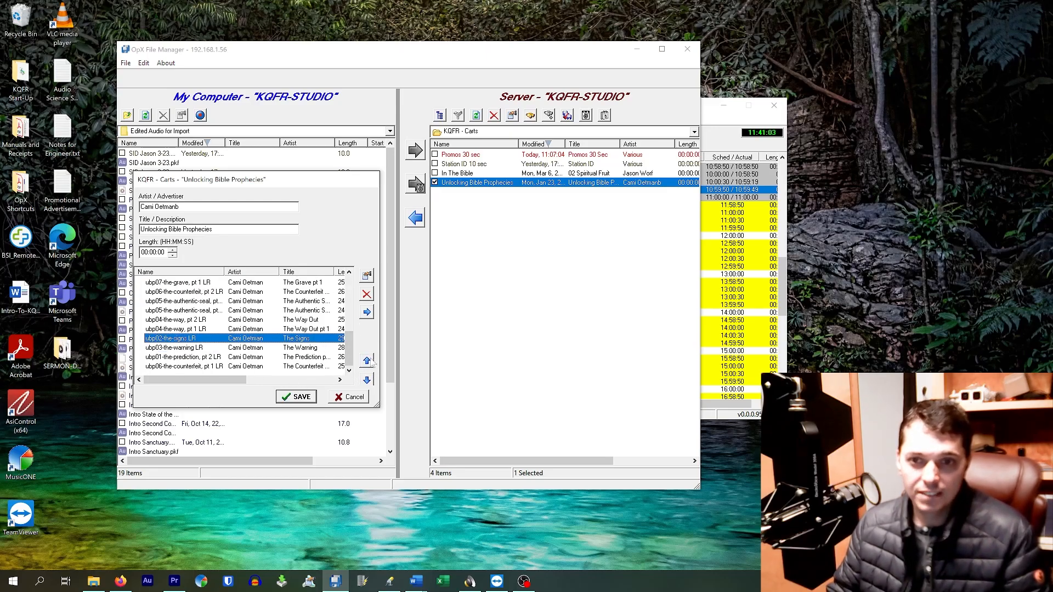
{"action": "left_click", "coordinate": [367, 361]}
{"action": "left_click", "coordinate": [367, 361]}
{"action": "left_click", "coordinate": [367, 361]}
{"action": "left_click", "coordinate": [367, 361]}
{"action": "left_click", "coordinate": [367, 361]}
{"action": "left_click", "coordinate": [367, 361]}
{"action": "left_click", "coordinate": [367, 361]}
{"action": "left_click", "coordinate": [367, 361]}
{"action": "left_click", "coordinate": [367, 361]}
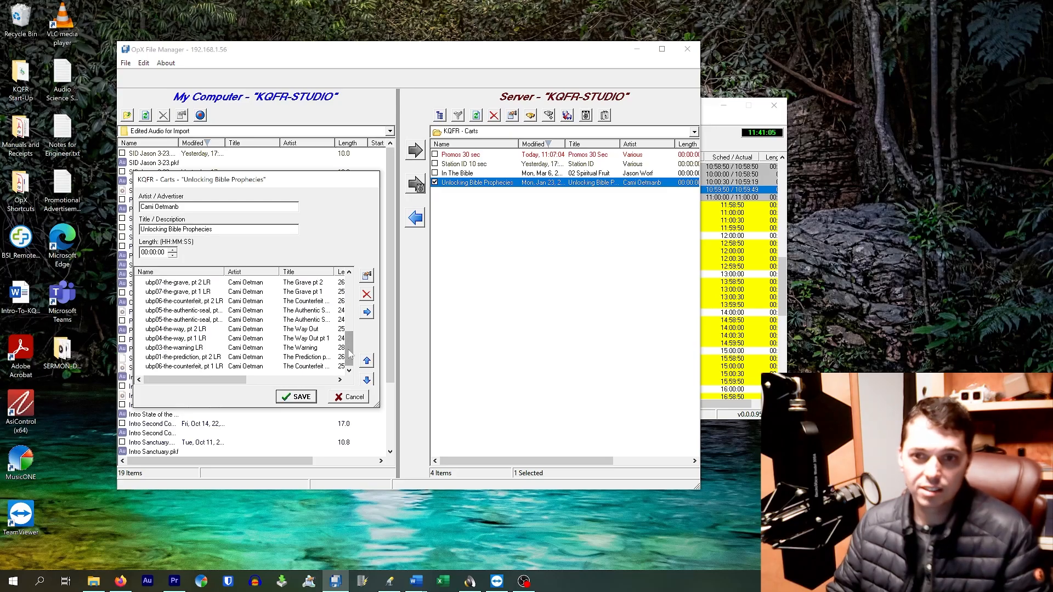
{"action": "left_click", "coordinate": [367, 361]}
{"action": "left_click", "coordinate": [367, 361]}
{"action": "left_click", "coordinate": [368, 361]}
{"action": "left_click", "coordinate": [367, 361]}
{"action": "left_click", "coordinate": [368, 361]}
{"action": "left_click", "coordinate": [367, 361]}
{"action": "left_click", "coordinate": [367, 361]}
{"action": "left_click", "coordinate": [367, 361]}
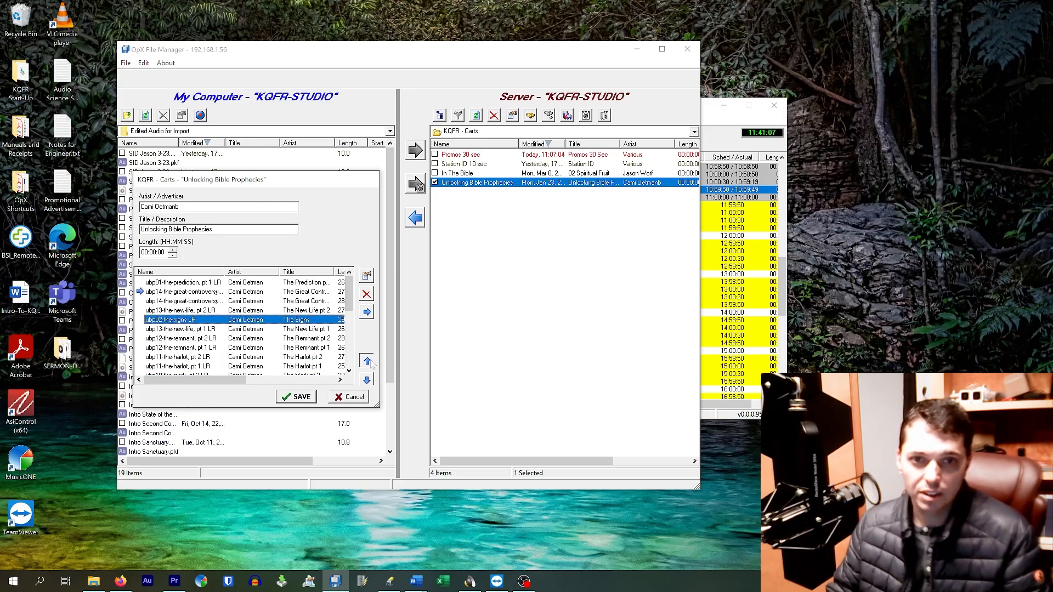
{"action": "left_click", "coordinate": [367, 361]}
{"action": "left_click", "coordinate": [367, 361]}
{"action": "left_click", "coordinate": [192, 282]}
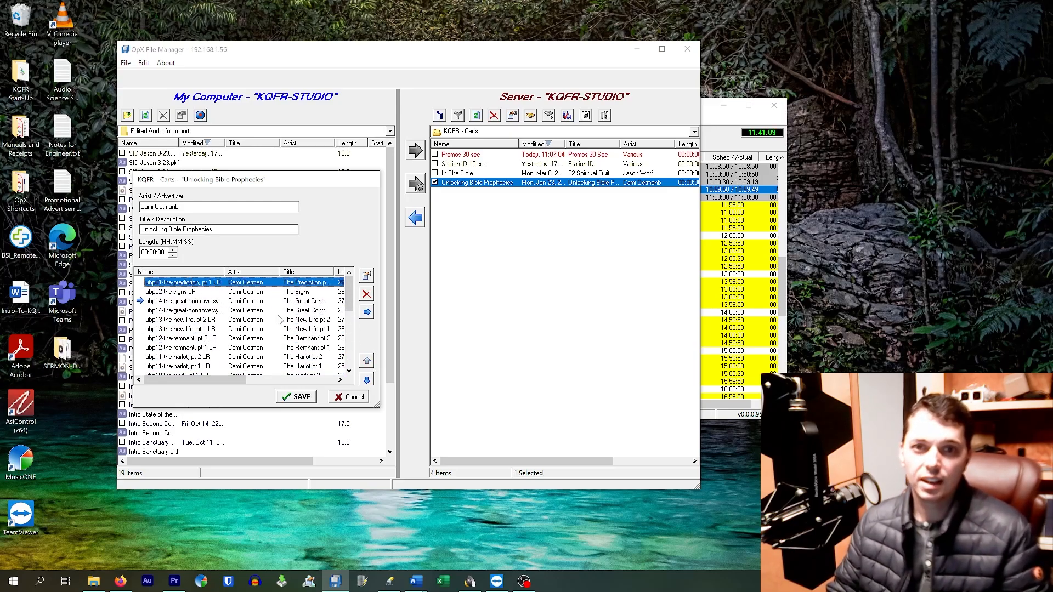
{"action": "left_click", "coordinate": [198, 292]}
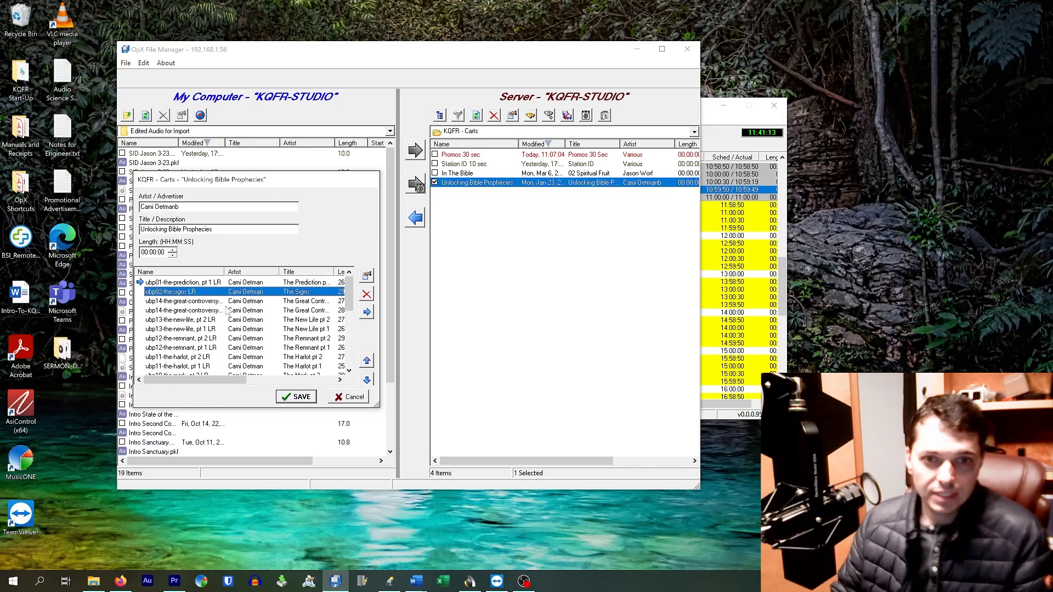
Move the ubp01-the-prediction, pt 2 LR episode up to second place, directly below ubp01-the-prediction, pt 1 LR.
{"action": "left_click_drag", "start_coordinate": [349, 293], "coordinate": [349, 354]}
{"action": "left_click", "coordinate": [190, 357]}
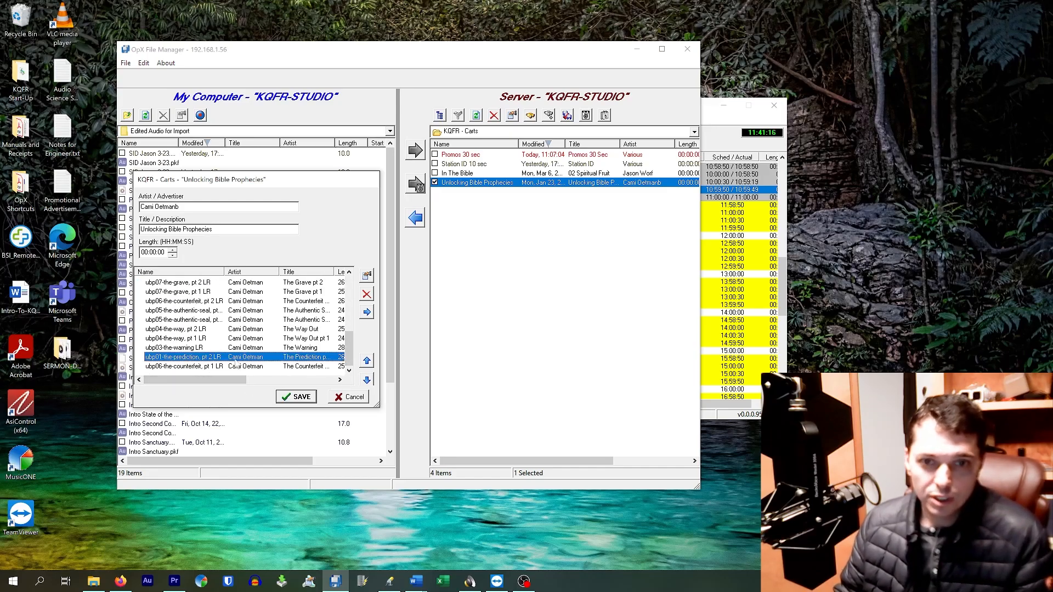
{"action": "left_click", "coordinate": [367, 362]}
{"action": "left_click", "coordinate": [367, 363]}
{"action": "left_click", "coordinate": [367, 364]}
{"action": "left_click", "coordinate": [367, 364]}
{"action": "left_click", "coordinate": [367, 364]}
{"action": "left_click", "coordinate": [367, 363]}
{"action": "left_click", "coordinate": [367, 364]}
{"action": "left_click", "coordinate": [367, 363]}
{"action": "left_click", "coordinate": [367, 364]}
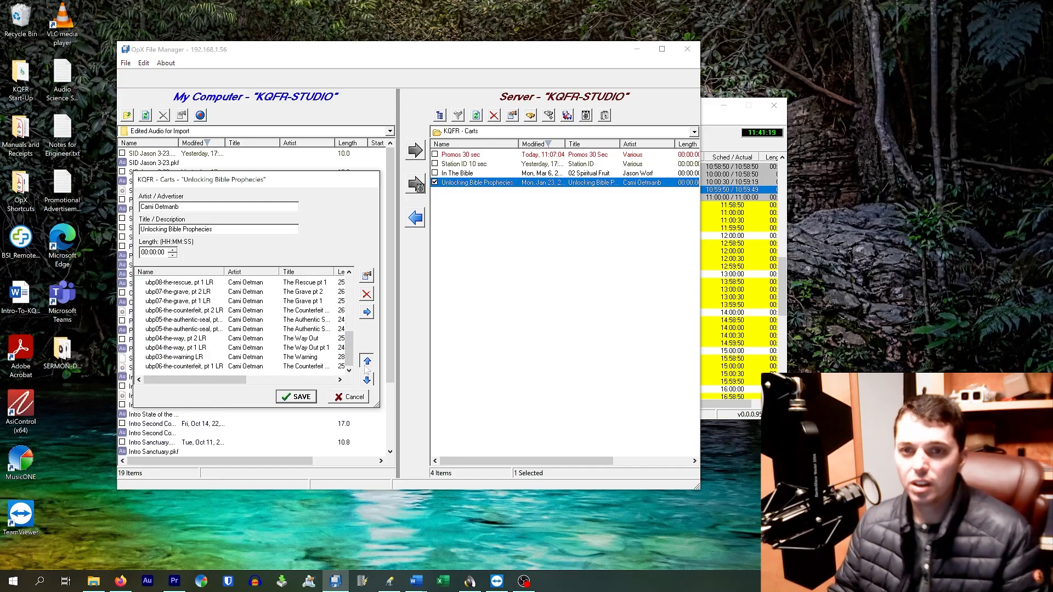
{"action": "left_click", "coordinate": [367, 364]}
{"action": "left_click", "coordinate": [367, 363]}
{"action": "left_click", "coordinate": [367, 364]}
{"action": "left_click", "coordinate": [367, 364]}
{"action": "left_click", "coordinate": [367, 364]}
{"action": "left_click", "coordinate": [368, 364]}
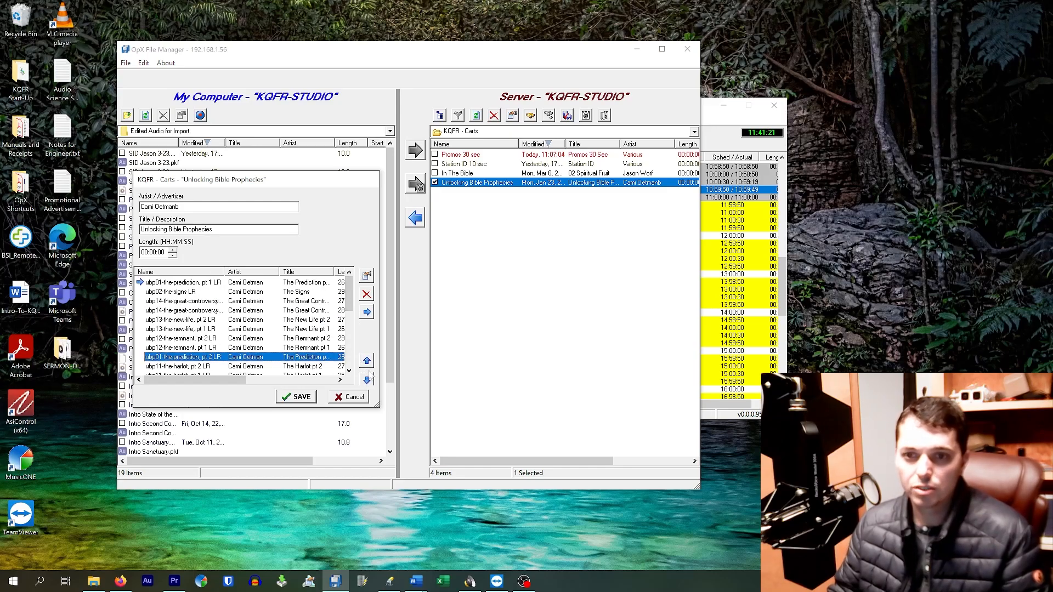
{"action": "left_click", "coordinate": [367, 363]}
{"action": "left_click", "coordinate": [367, 364]}
{"action": "left_click", "coordinate": [367, 362]}
{"action": "left_click", "coordinate": [367, 362]}
{"action": "left_click", "coordinate": [367, 362]}
{"action": "left_click", "coordinate": [367, 362]}
{"action": "left_click", "coordinate": [367, 362]}
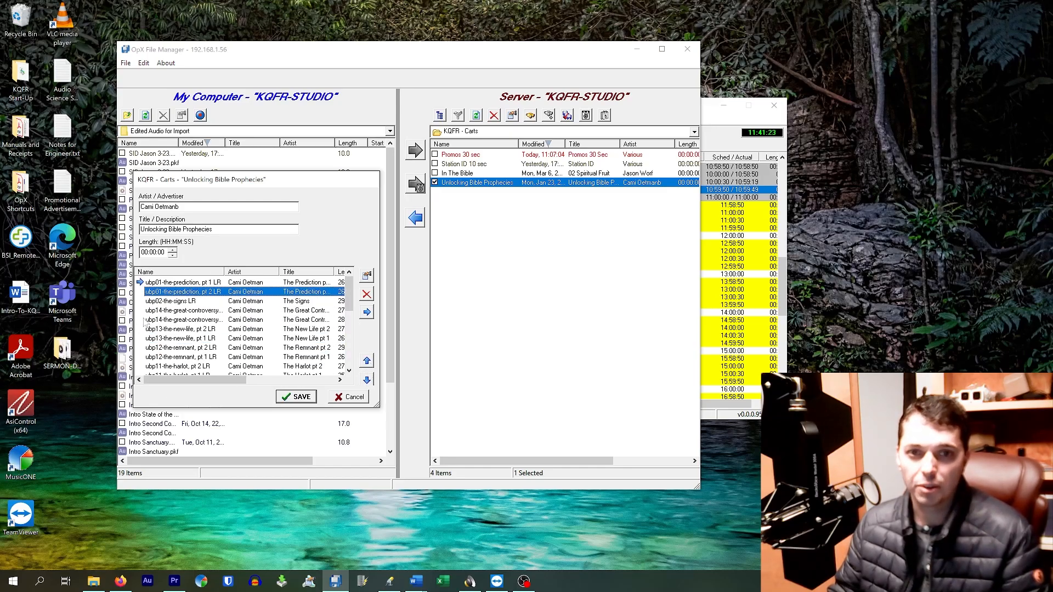
Look over the remaining episodes in the Unlocking Bible Prophecies cart and save the cart with its new order.
{"action": "left_click", "coordinate": [196, 311]}
{"action": "left_click", "coordinate": [193, 303]}
{"action": "left_click", "coordinate": [189, 311]}
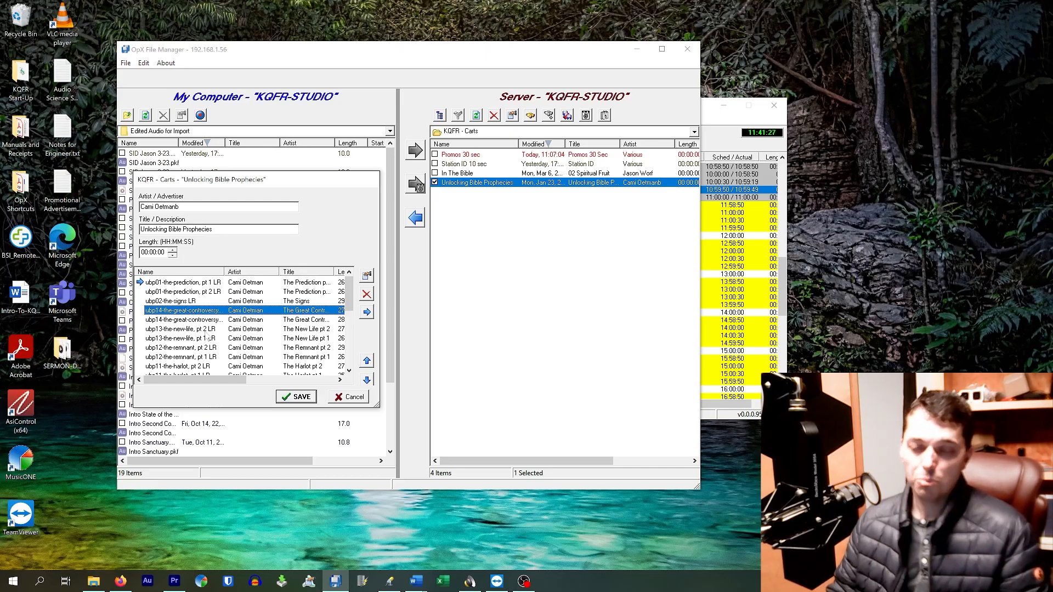
{"action": "scroll", "coordinate": [194, 348], "scroll_direction": "down", "scroll_amount": 5}
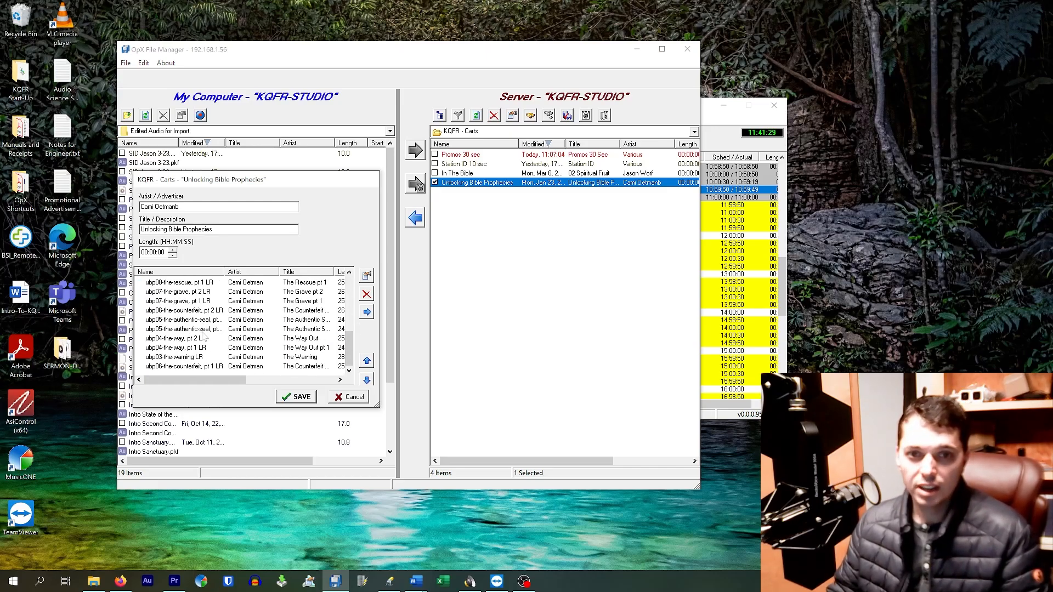
{"action": "left_click", "coordinate": [296, 397]}
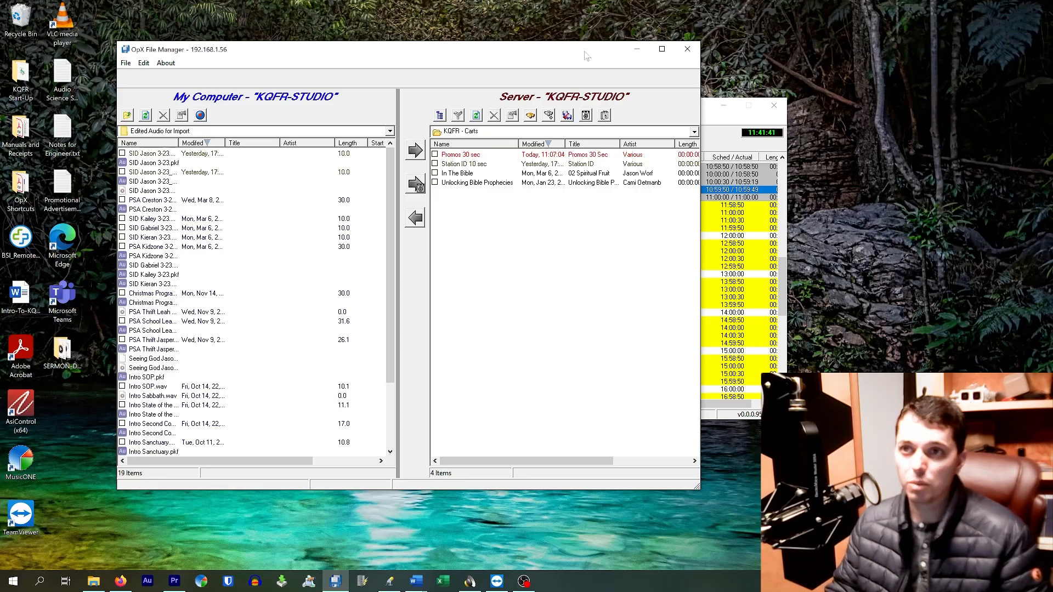
{"action": "left_click_drag", "start_coordinate": [586, 55], "coordinate": [608, 57]}
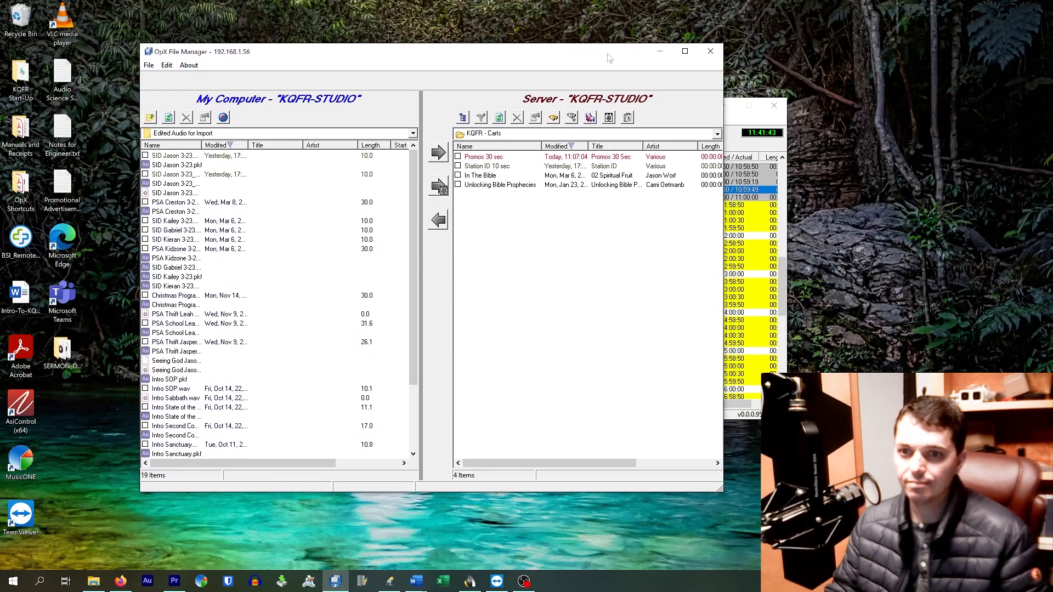